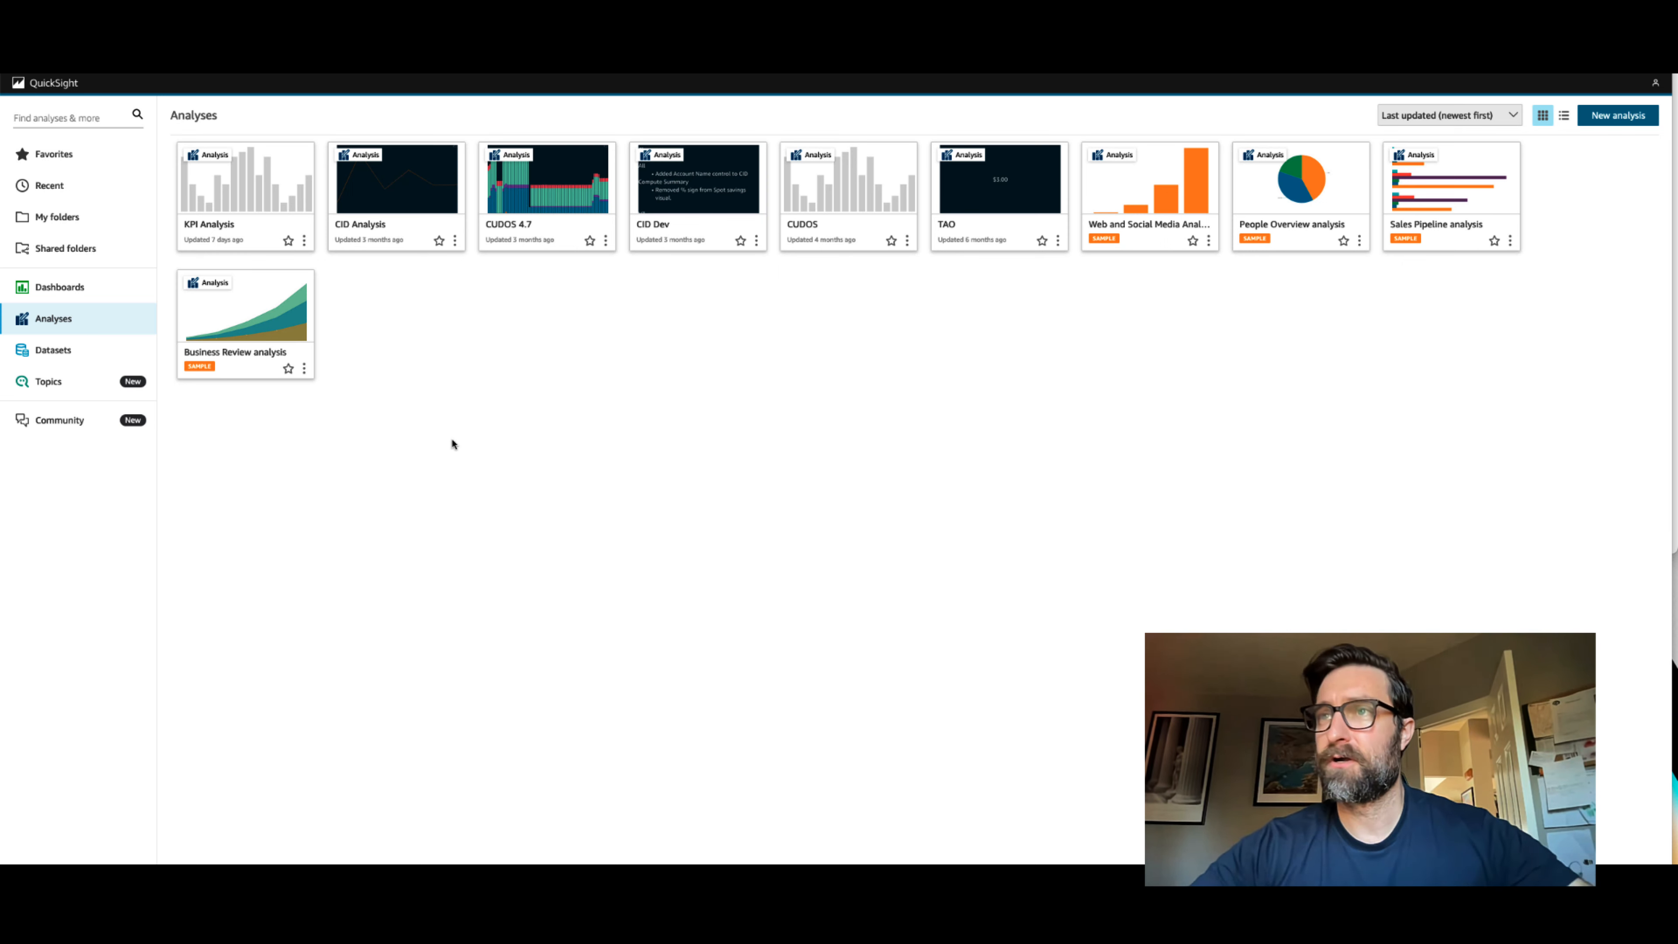
Step: Open the CID Analysis, clearing the import notification, and collapse the dataset fields list
{"action": "left_click", "coordinate": [374, 231]}
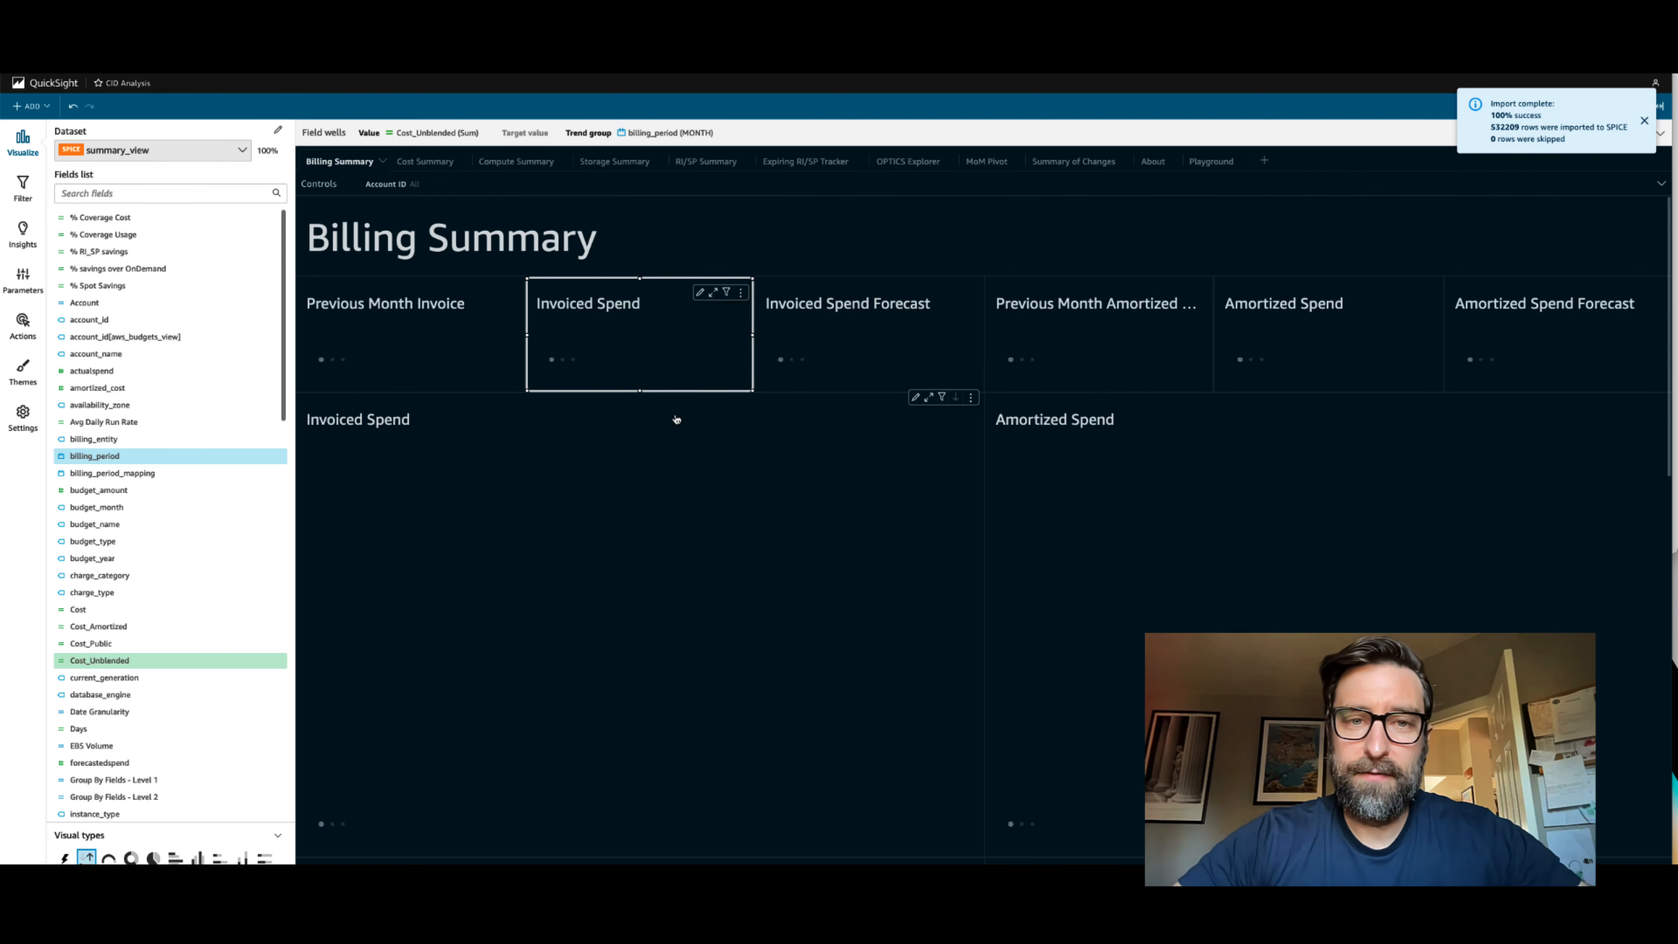
{"action": "left_click", "coordinate": [1641, 121]}
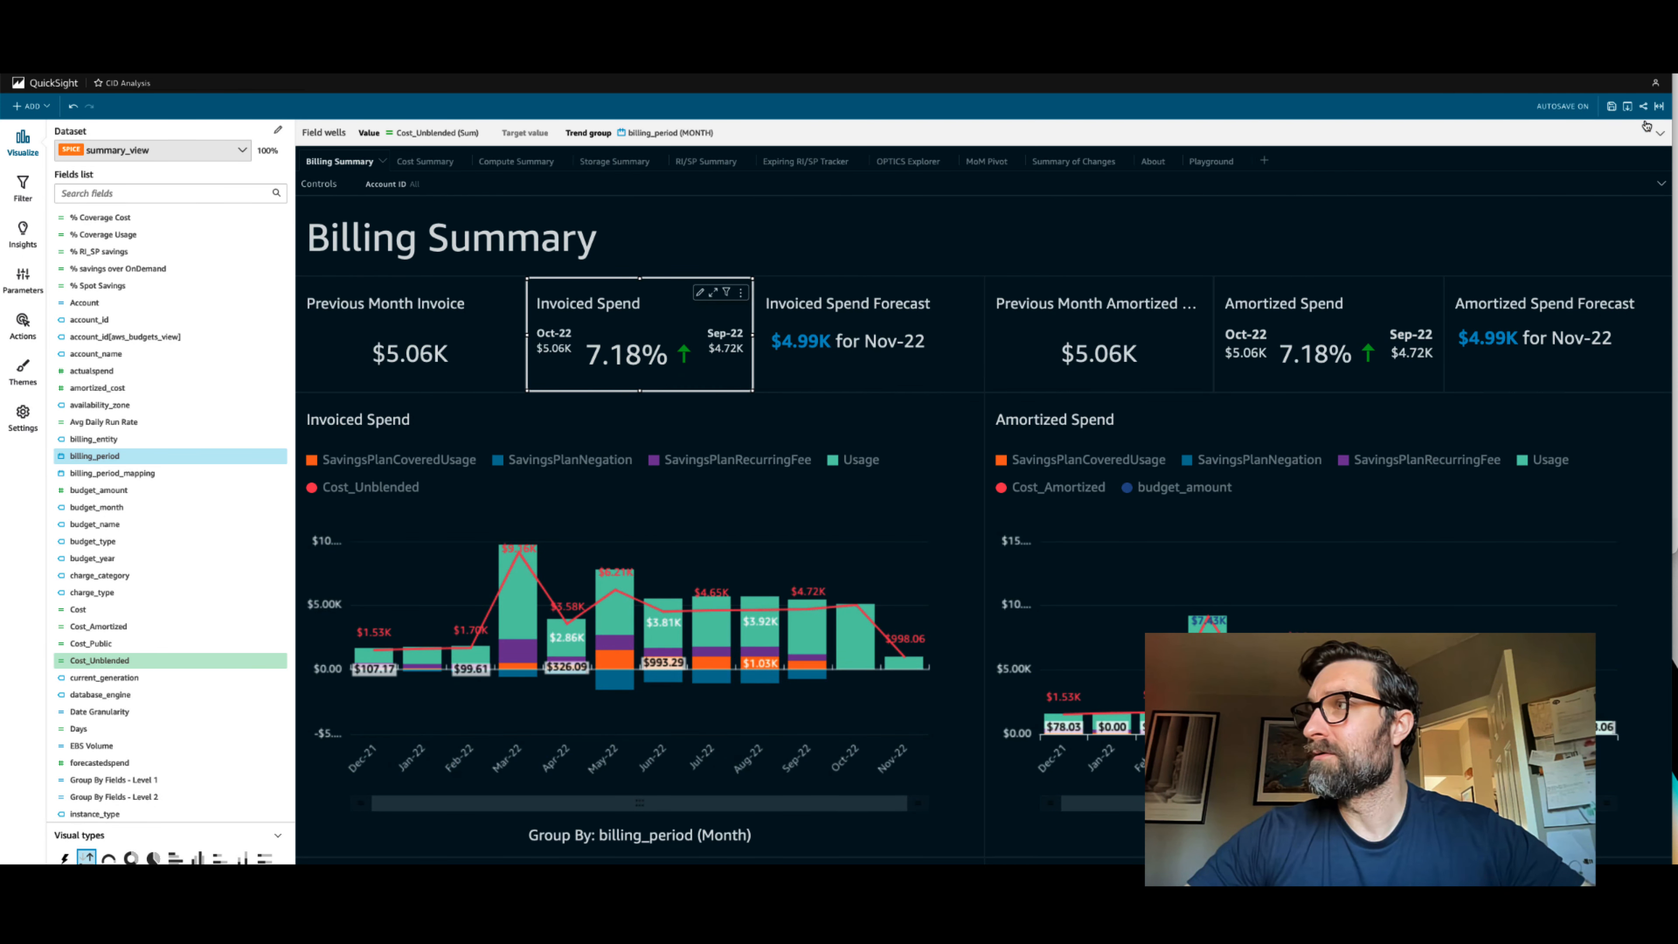
{"action": "left_click", "coordinate": [22, 142]}
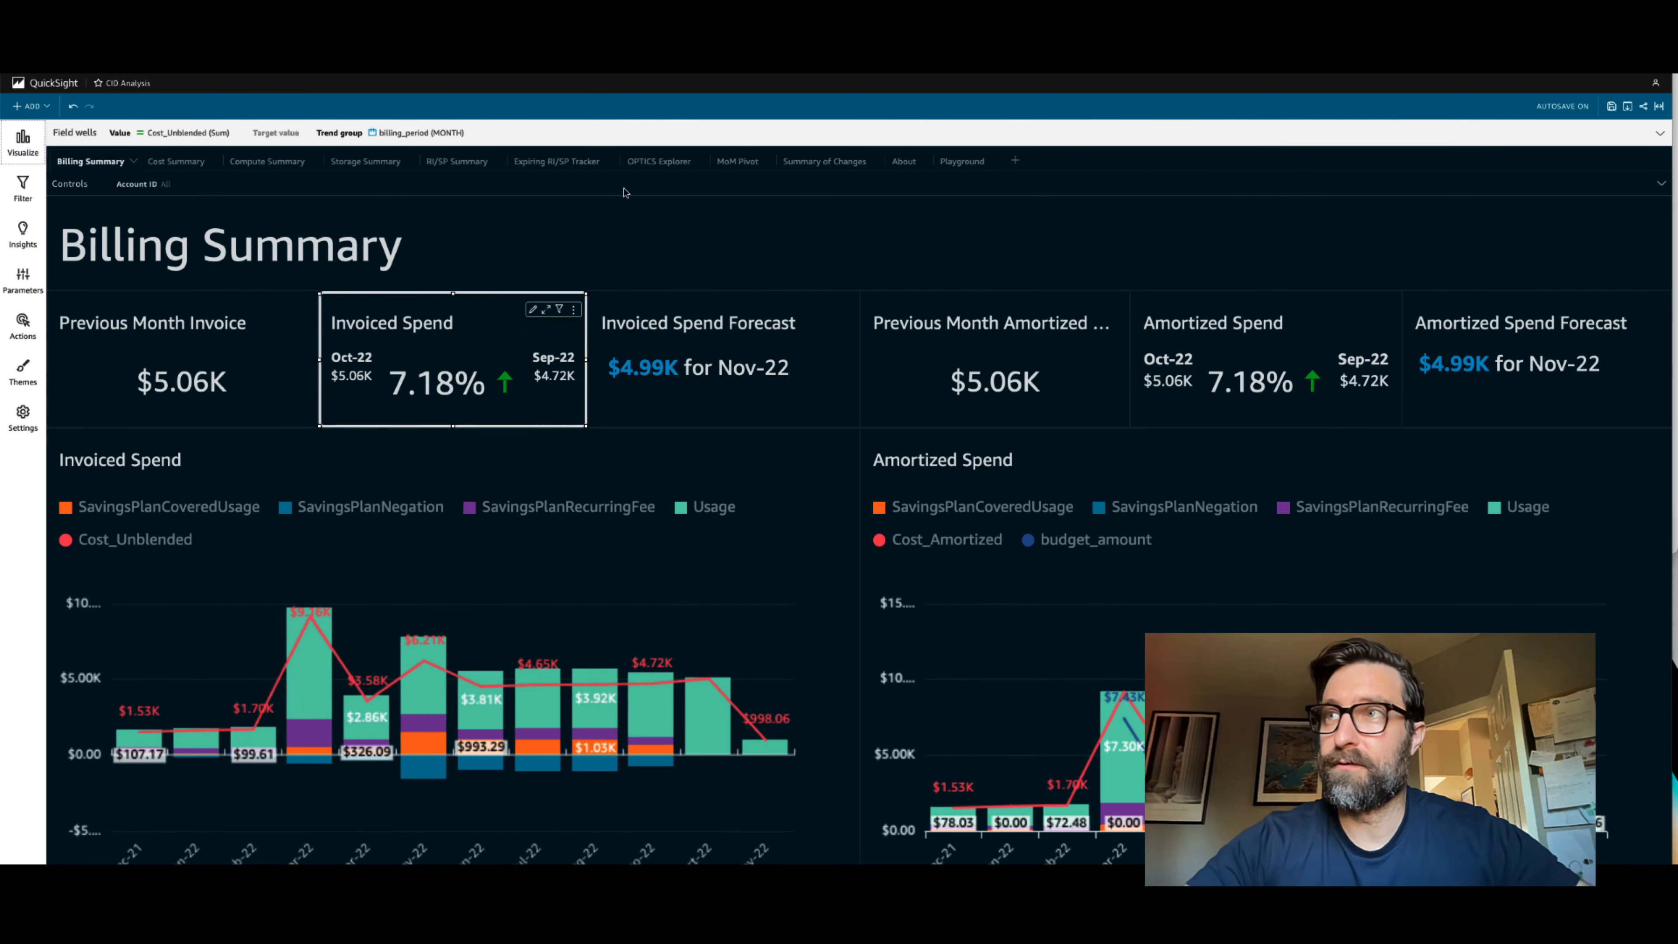
Step: Review the Invoiced and Amortized Forecast charts on the Billing Summary sheet and the EC2 cost charts on the Compute Summary sheet
{"action": "scroll", "coordinate": [812, 480], "scroll_direction": "down", "scroll_amount": 8}
{"action": "left_click", "coordinate": [807, 483]}
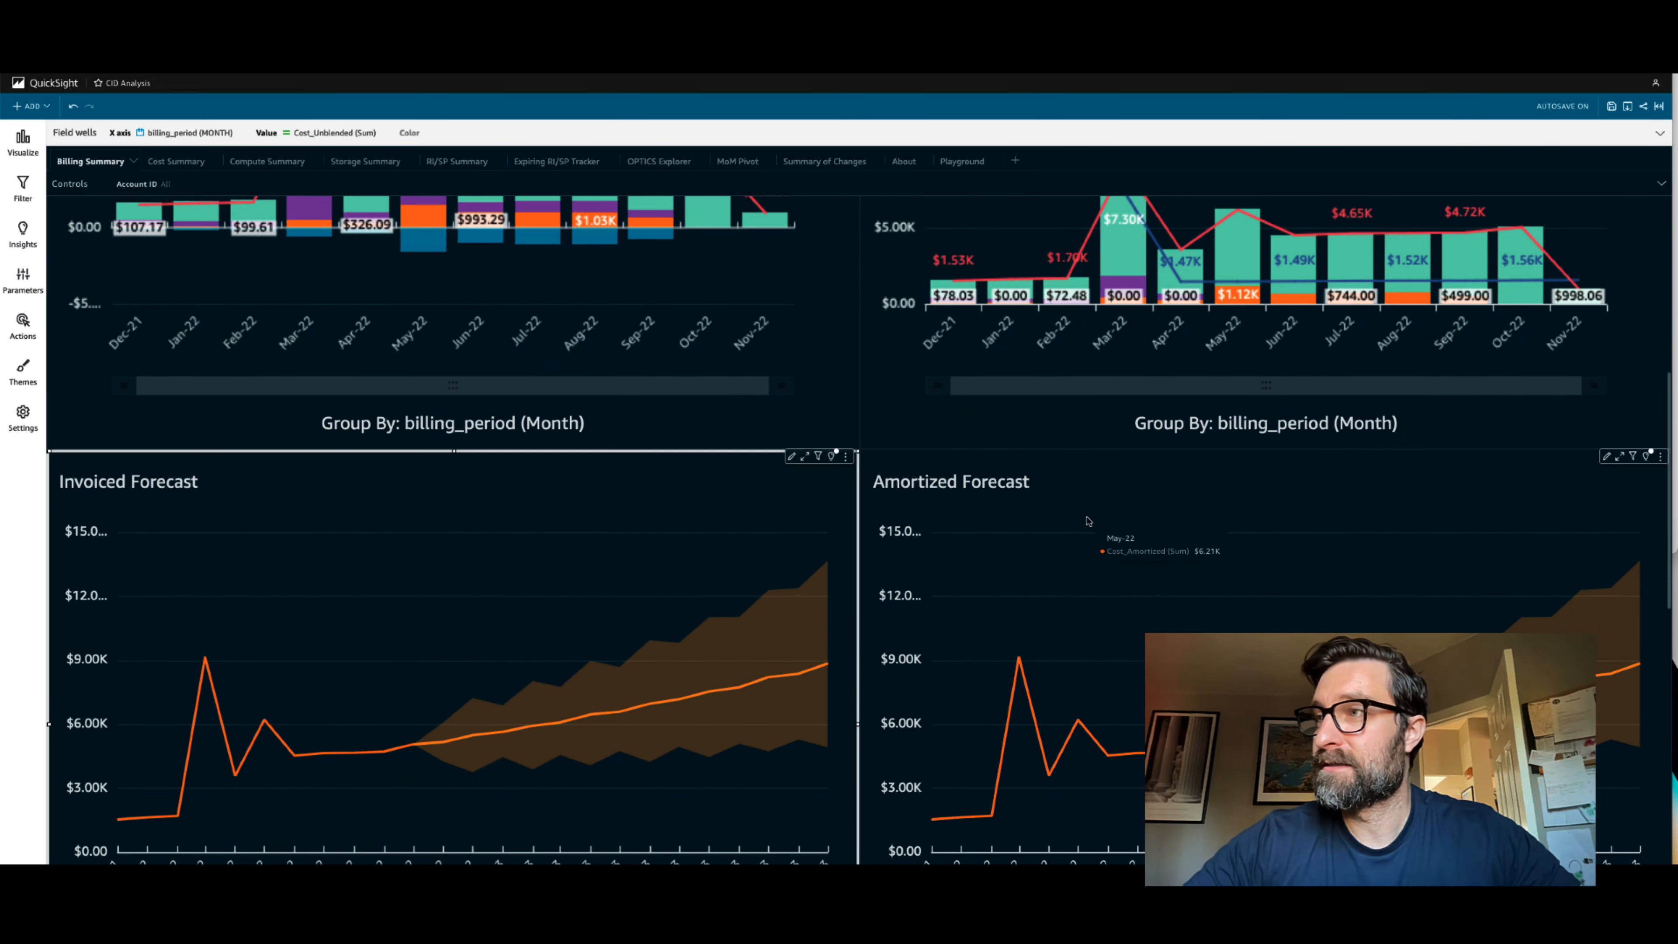
{"action": "left_click", "coordinate": [1110, 494]}
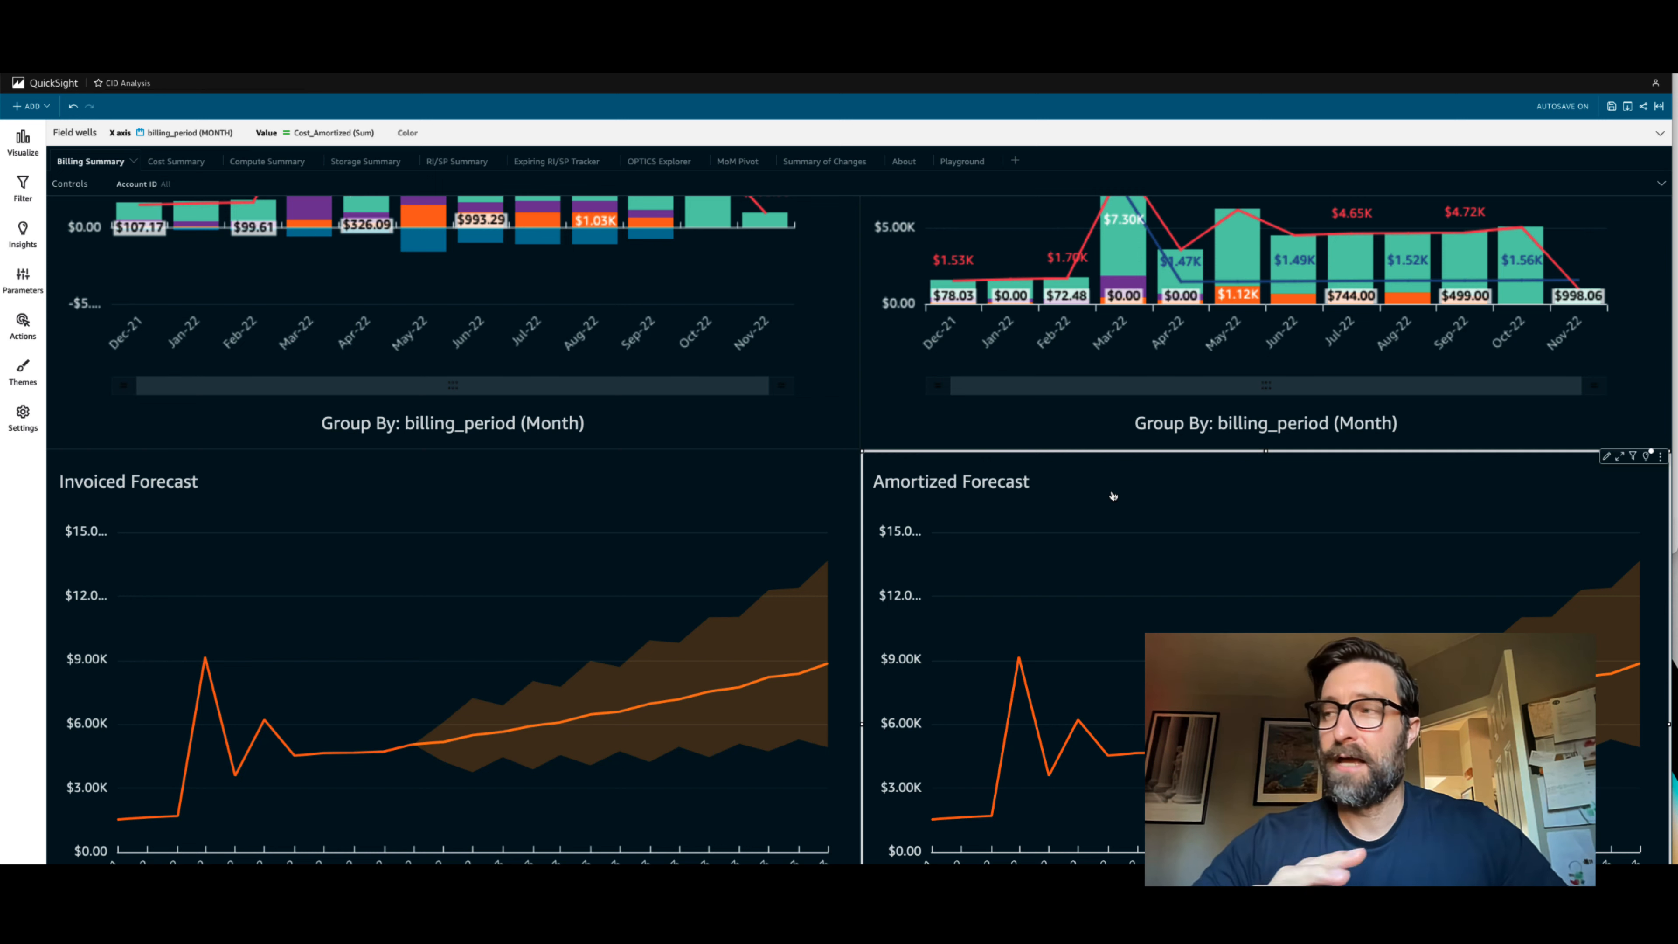
{"action": "scroll", "coordinate": [1112, 495], "scroll_direction": "up", "scroll_amount": 10}
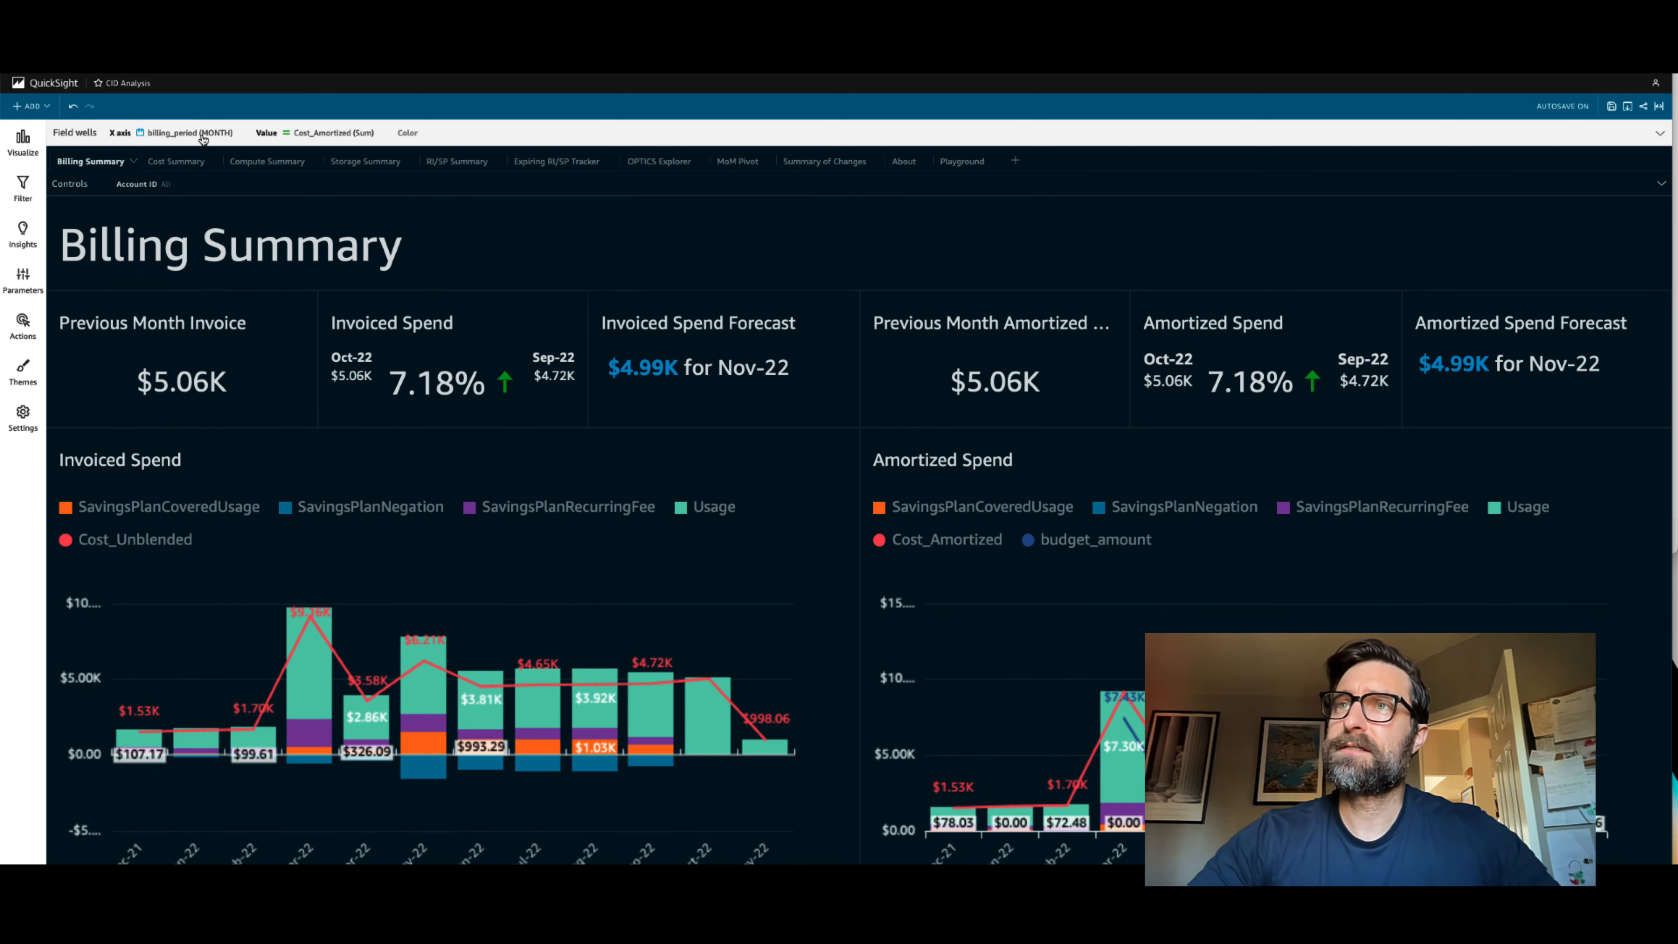
{"action": "left_click", "coordinate": [268, 162]}
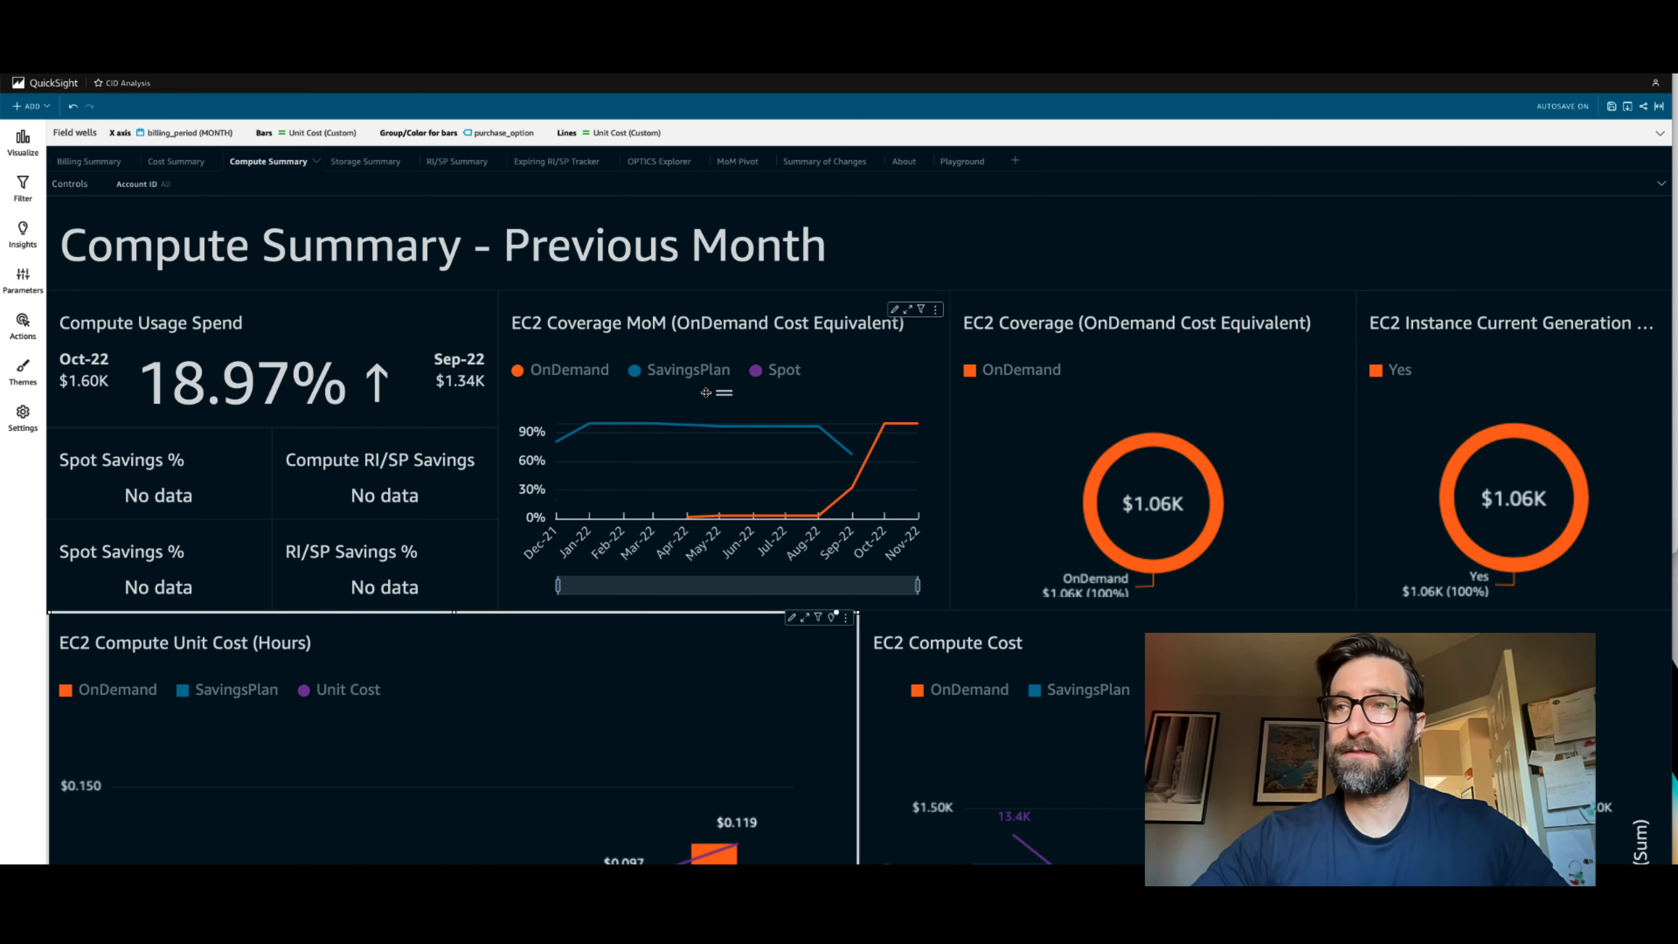
{"action": "scroll", "coordinate": [705, 392], "scroll_direction": "down", "scroll_amount": 5}
{"action": "left_click", "coordinate": [1362, 346]}
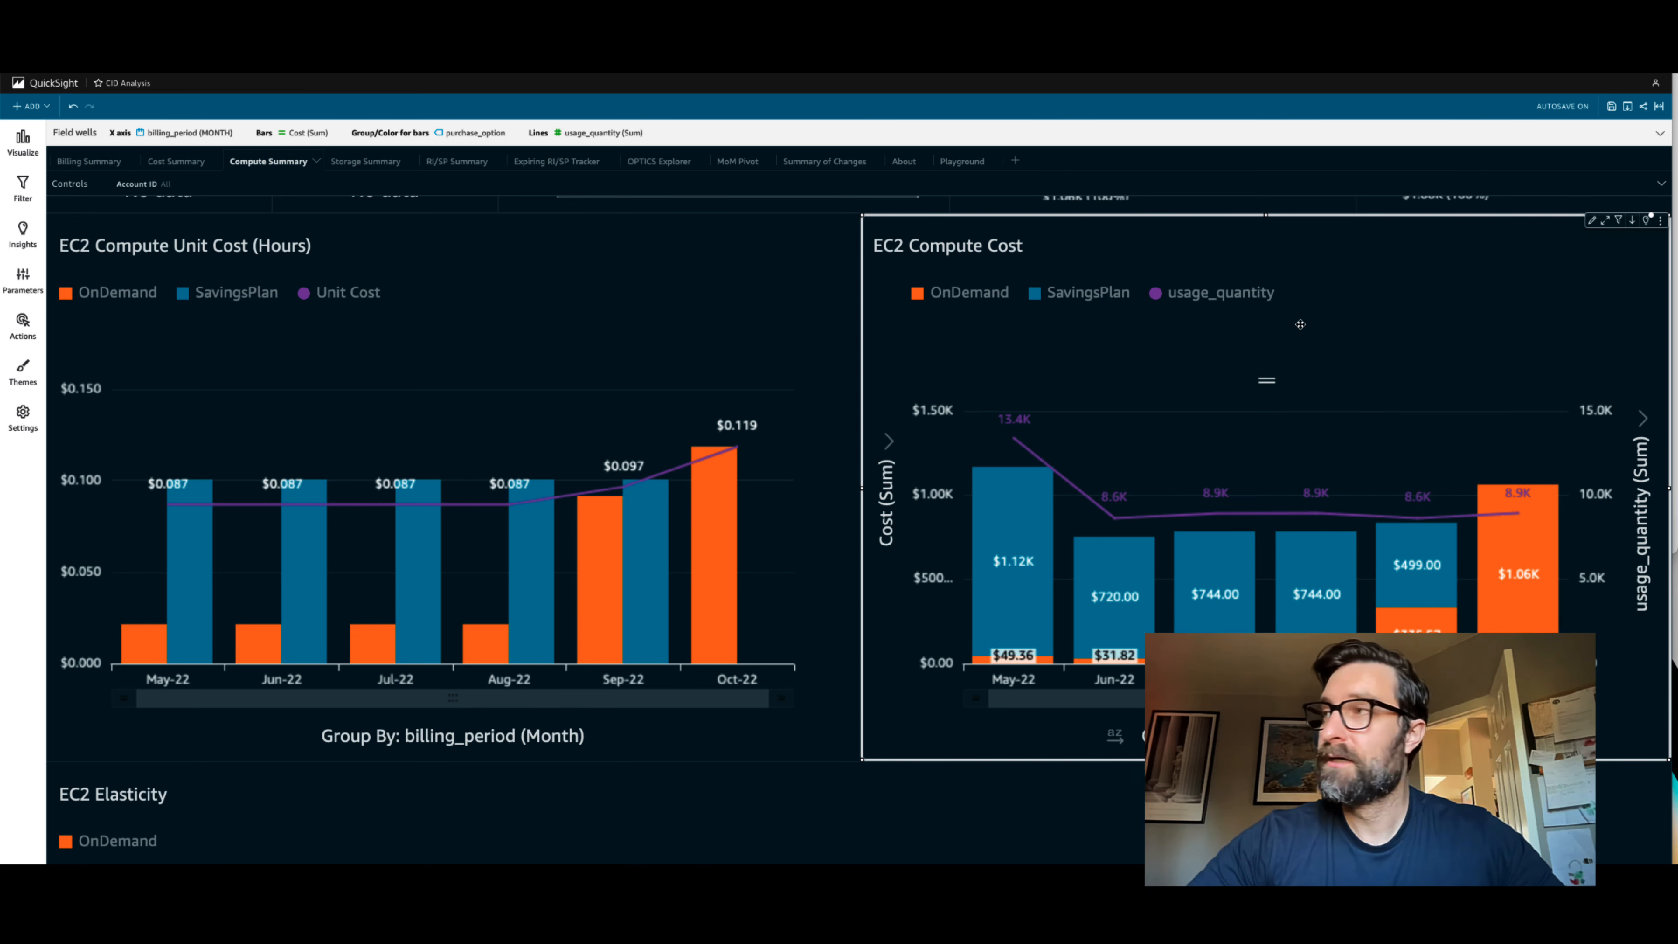
Step: Add a new sheet to the analysis and rename it Forecasts
{"action": "left_click", "coordinate": [1013, 162]}
{"action": "left_click", "coordinate": [1050, 162]}
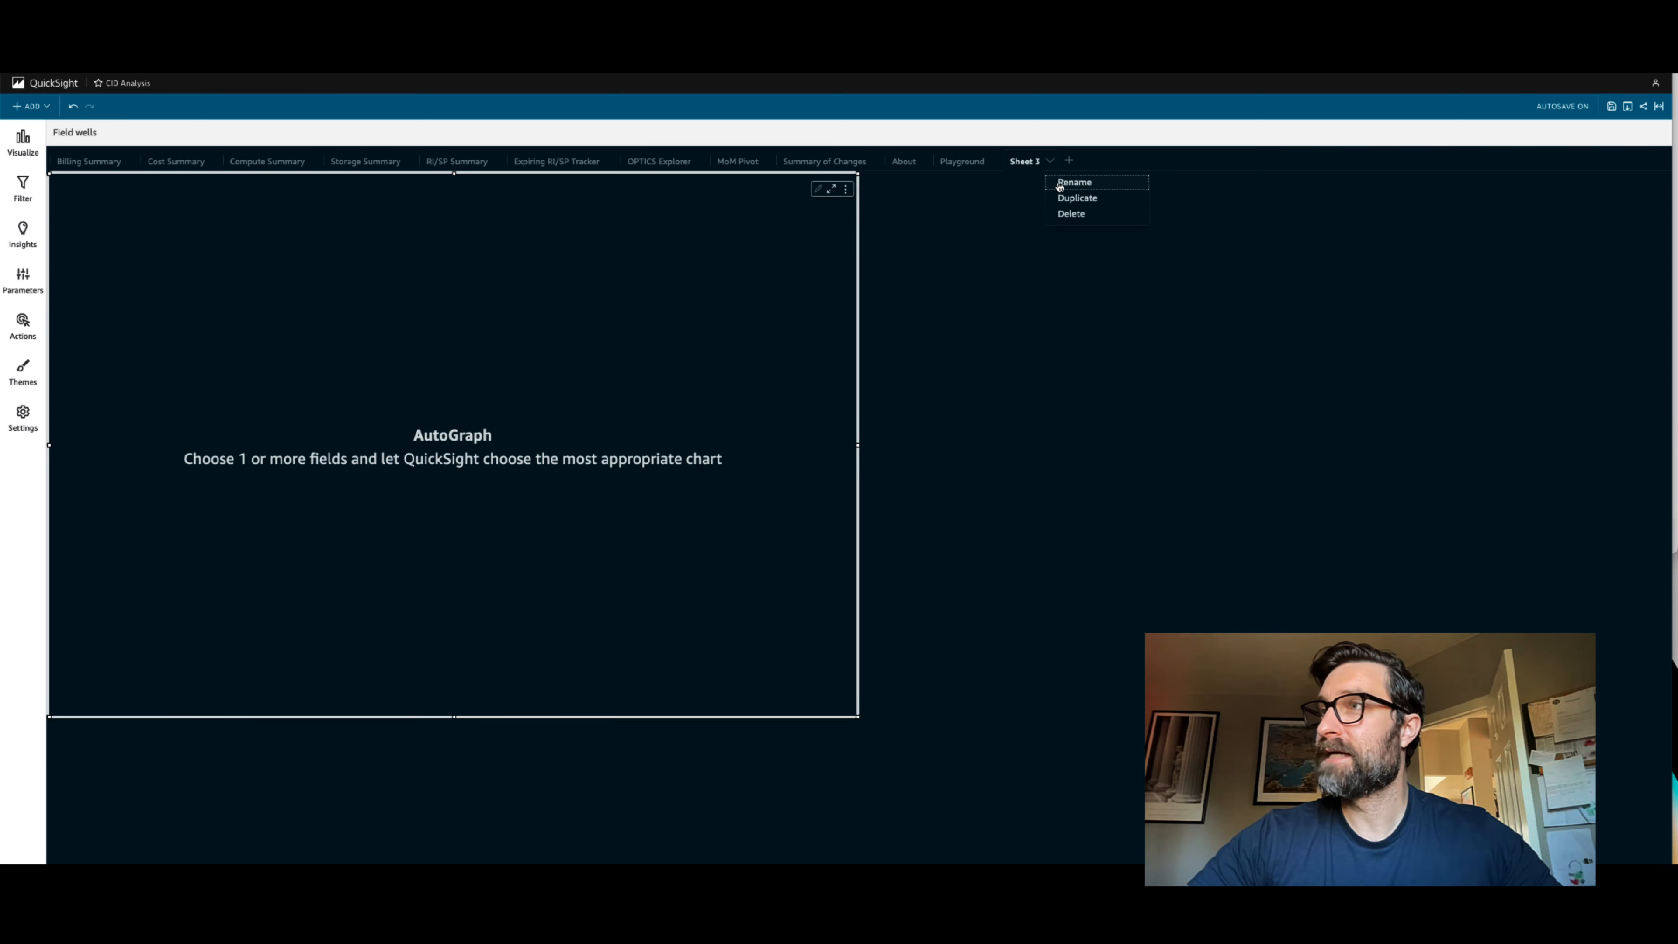
{"action": "left_click", "coordinate": [1058, 183]}
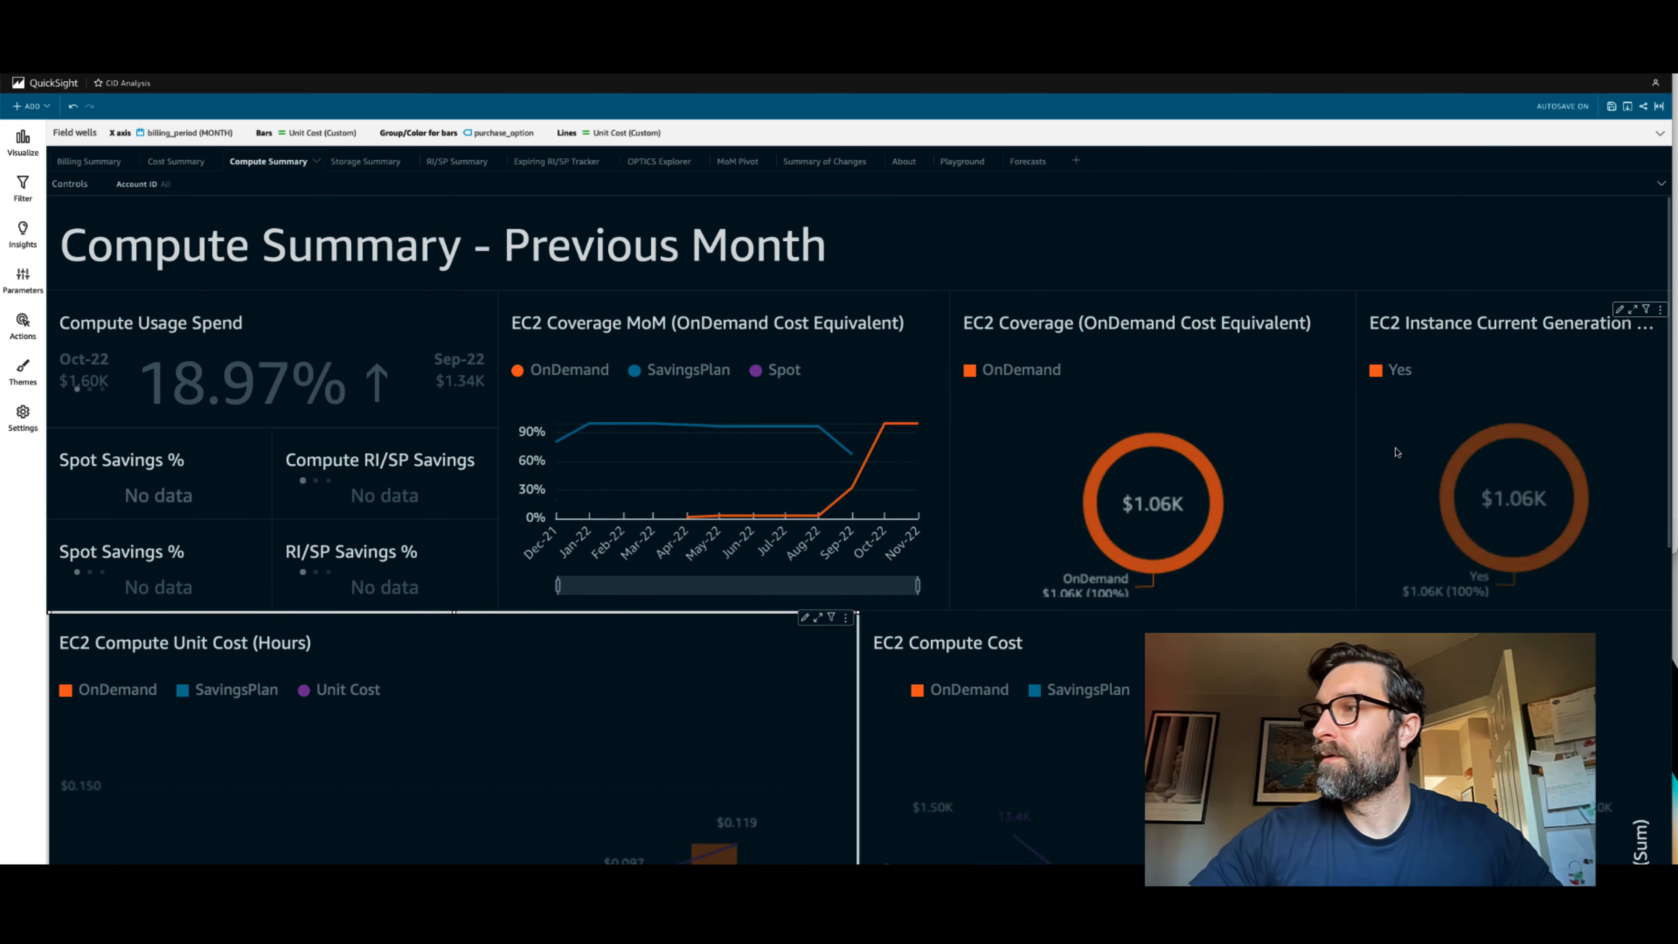
Step: Duplicate the EC2 Compute Cost visual from the Compute Summary sheet to the Forecasts sheet
{"action": "scroll", "coordinate": [1396, 452], "scroll_direction": "down", "scroll_amount": 4}
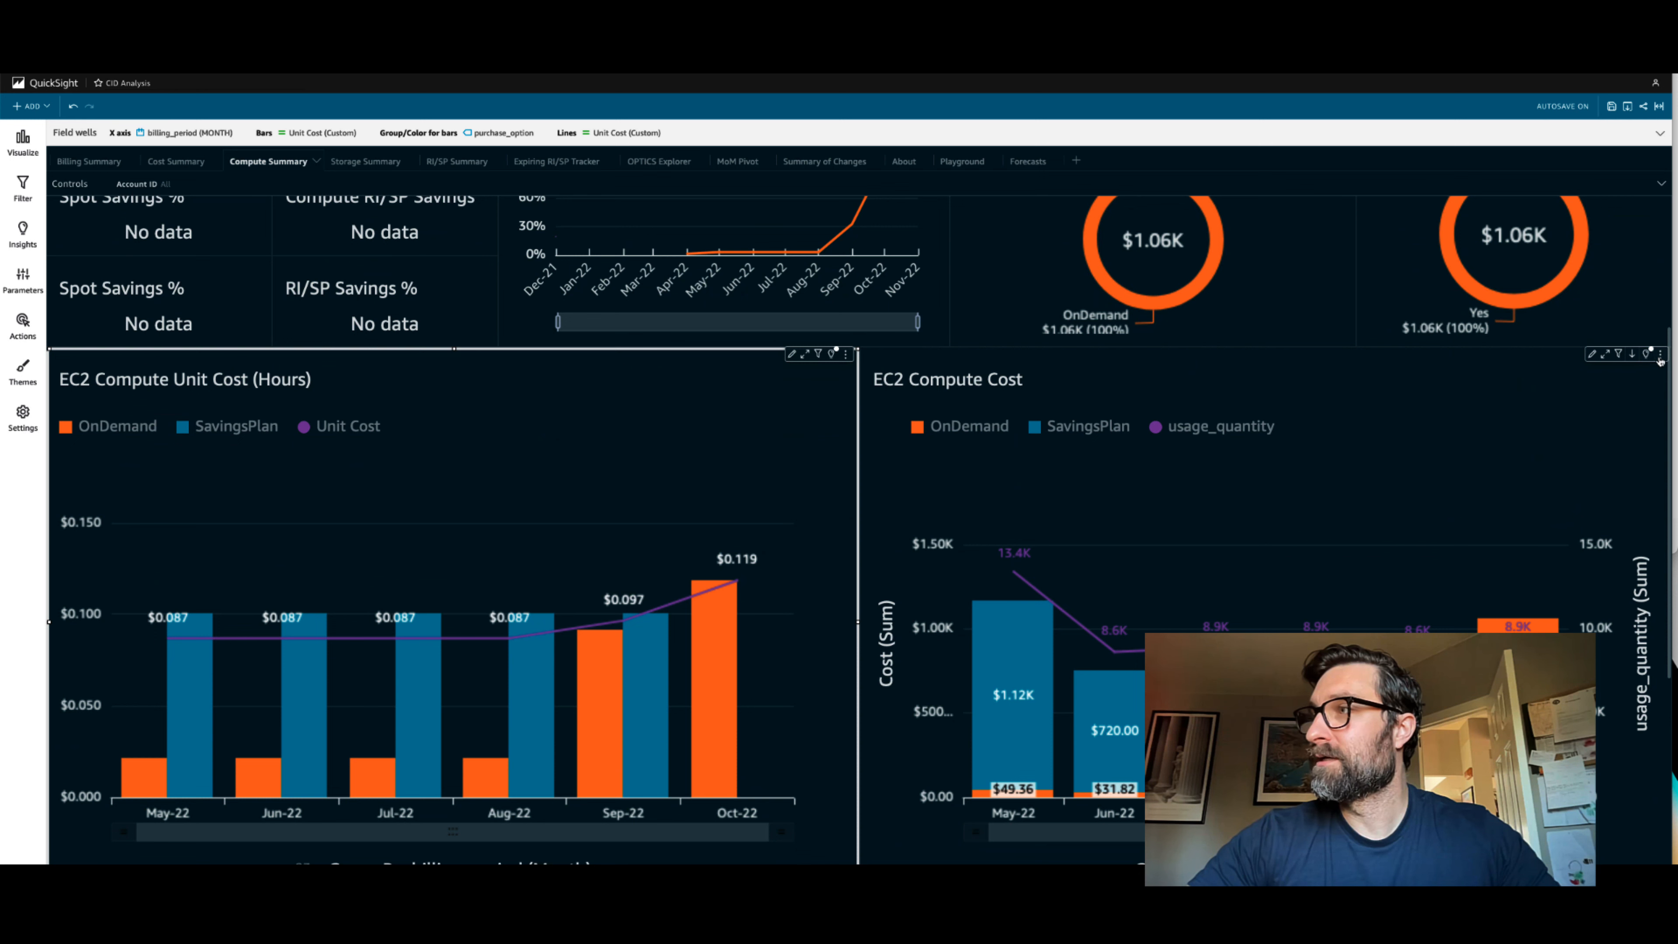
{"action": "left_click", "coordinate": [1659, 355]}
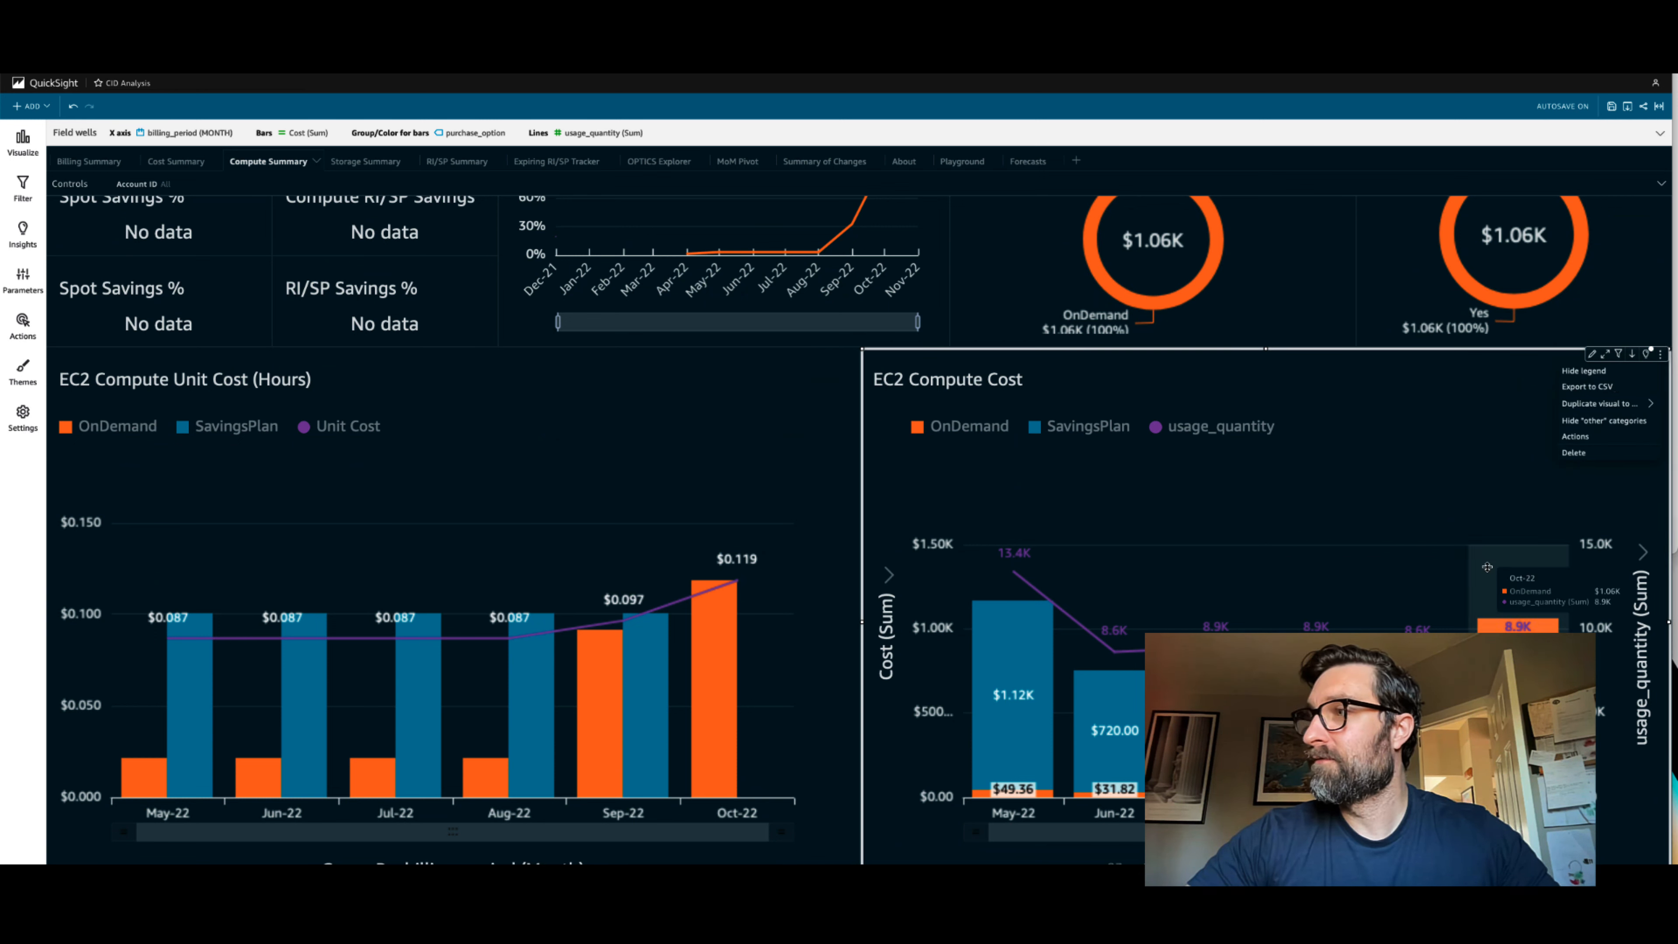
{"action": "mouse_move", "coordinate": [1575, 404]}
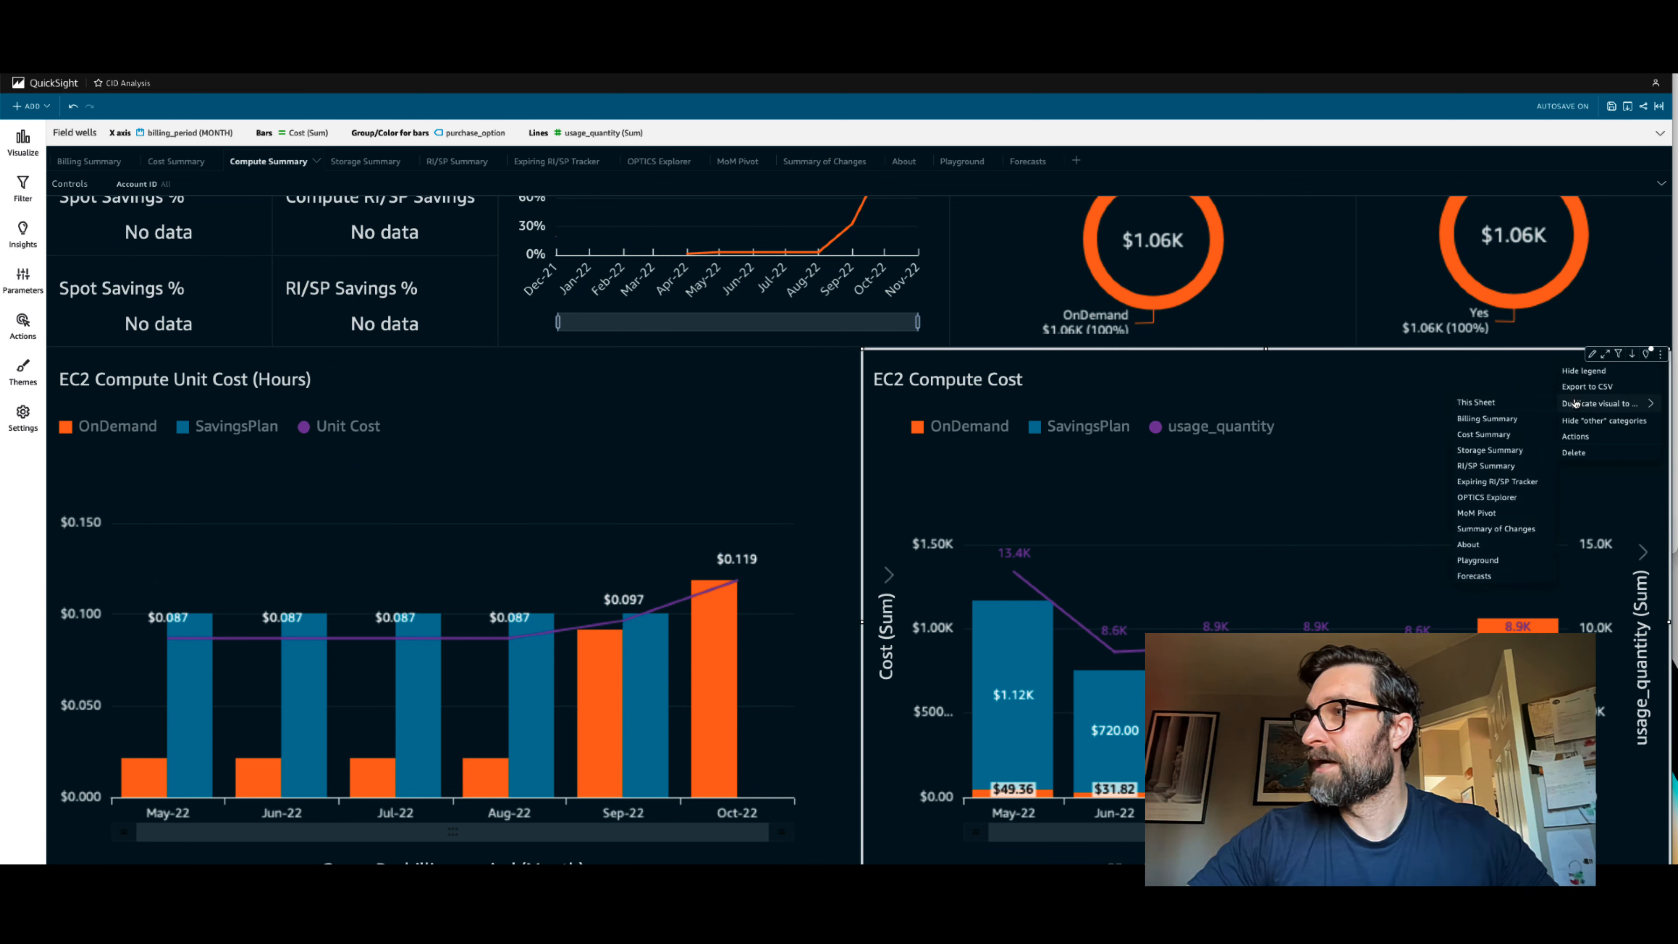
{"action": "left_click", "coordinate": [1475, 575]}
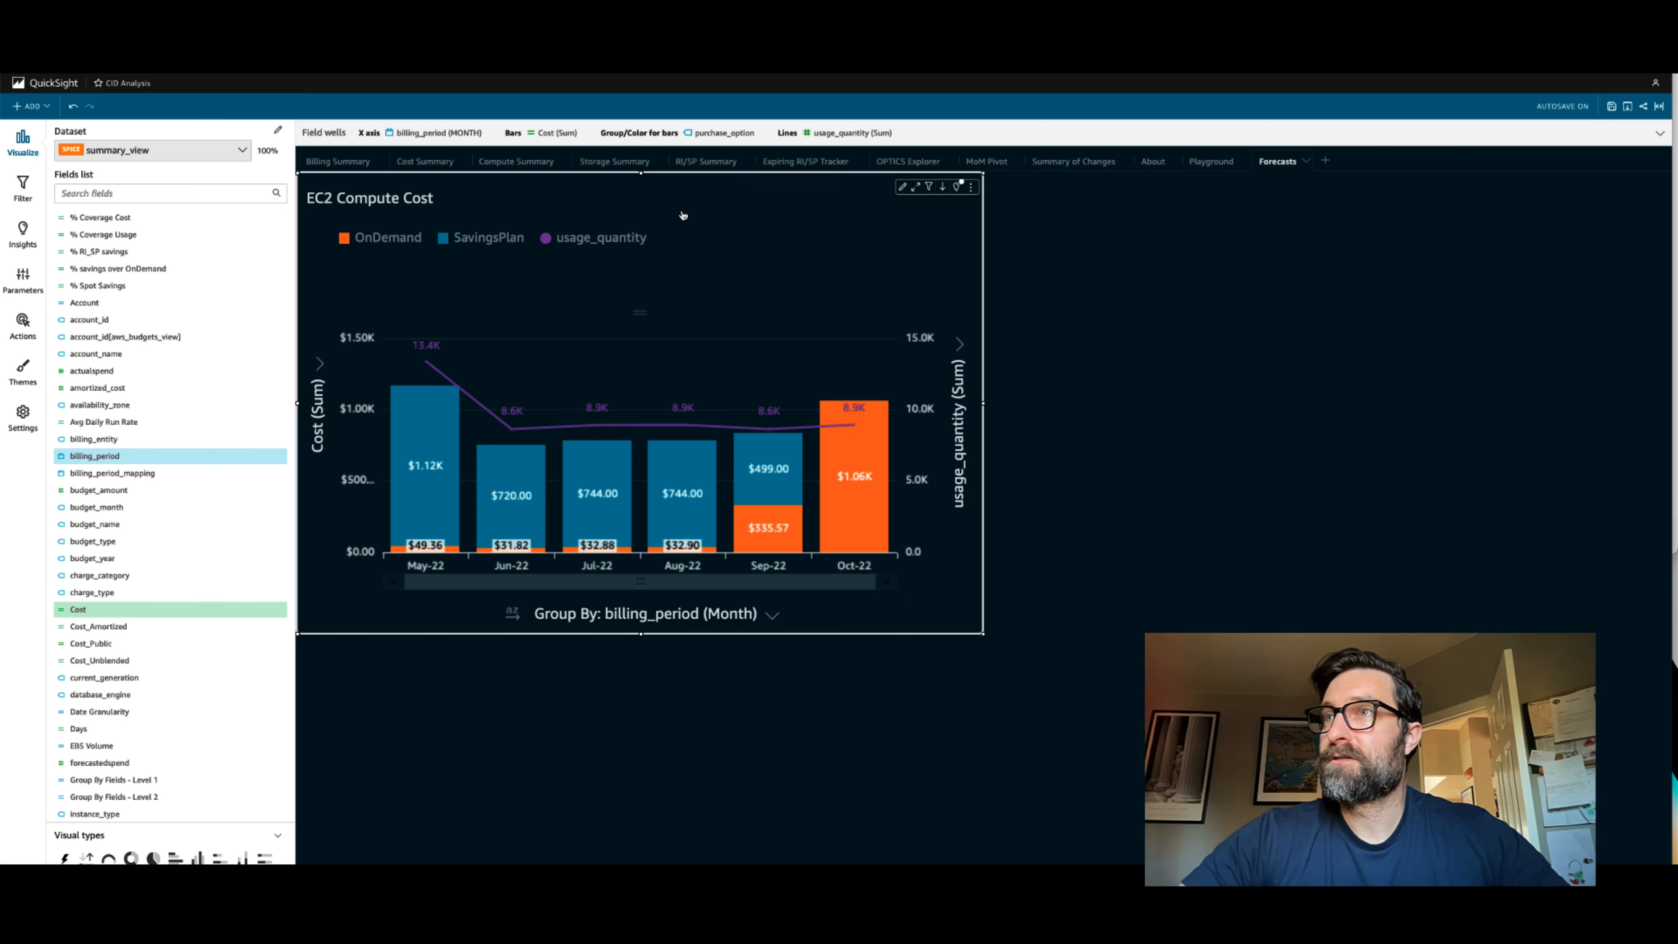
Step: Convert the EC2 Compute Cost copy to a line chart and remove purchase_option and Account from its color grouping
{"action": "left_click", "coordinate": [758, 147]}
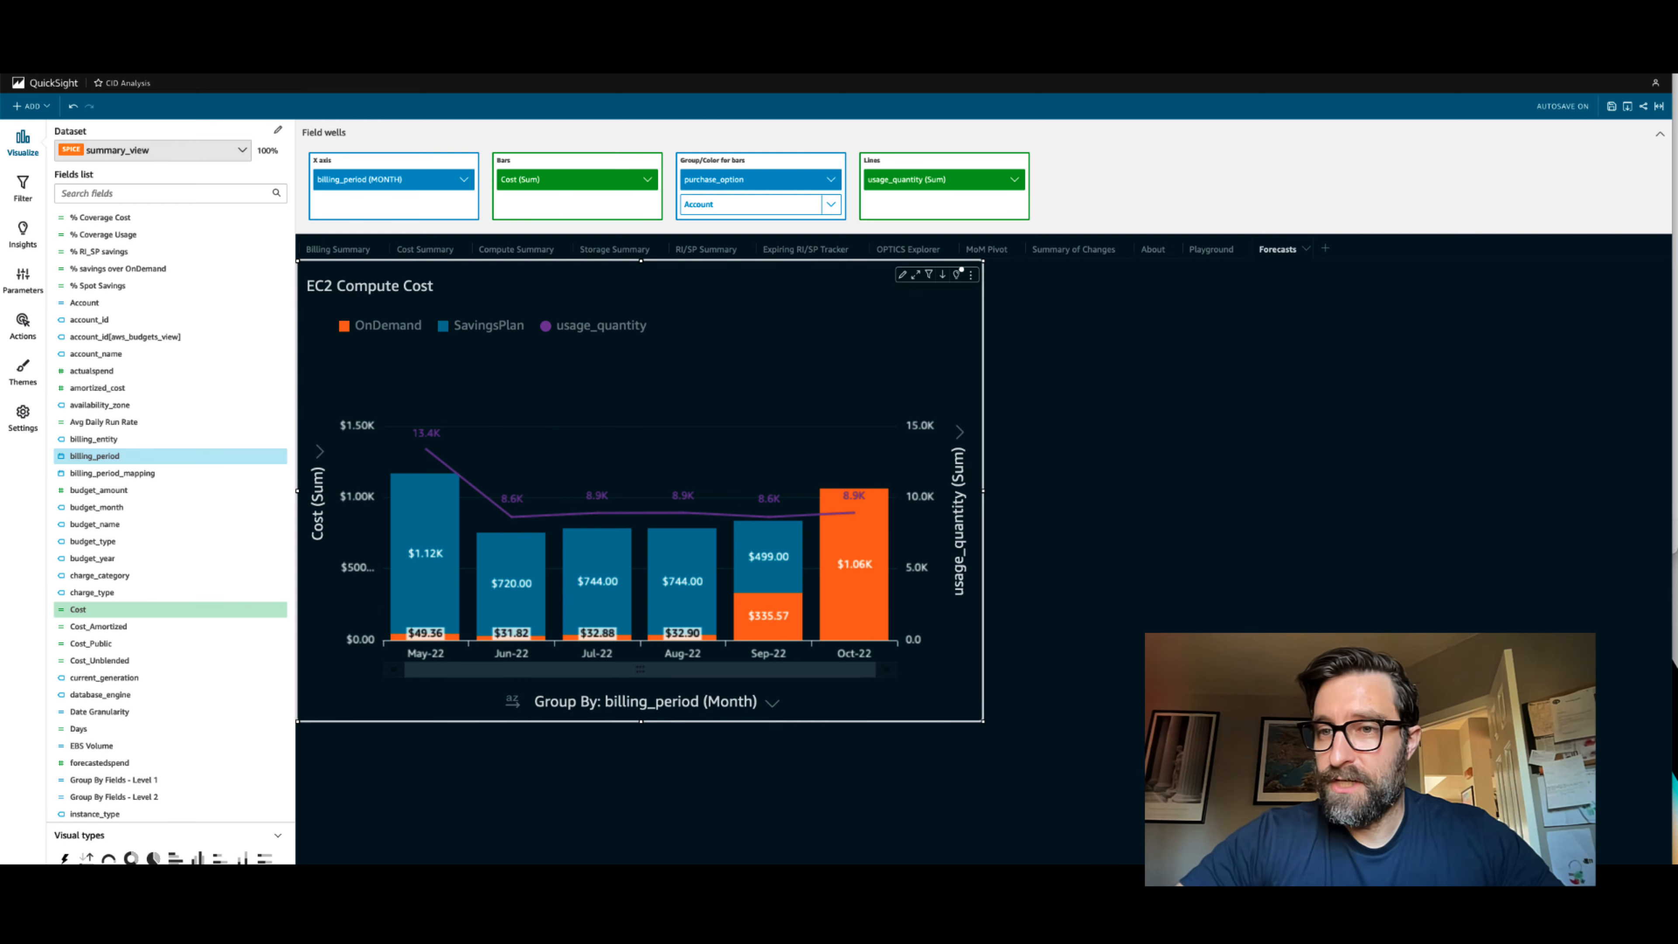
{"action": "left_click", "coordinate": [155, 848]}
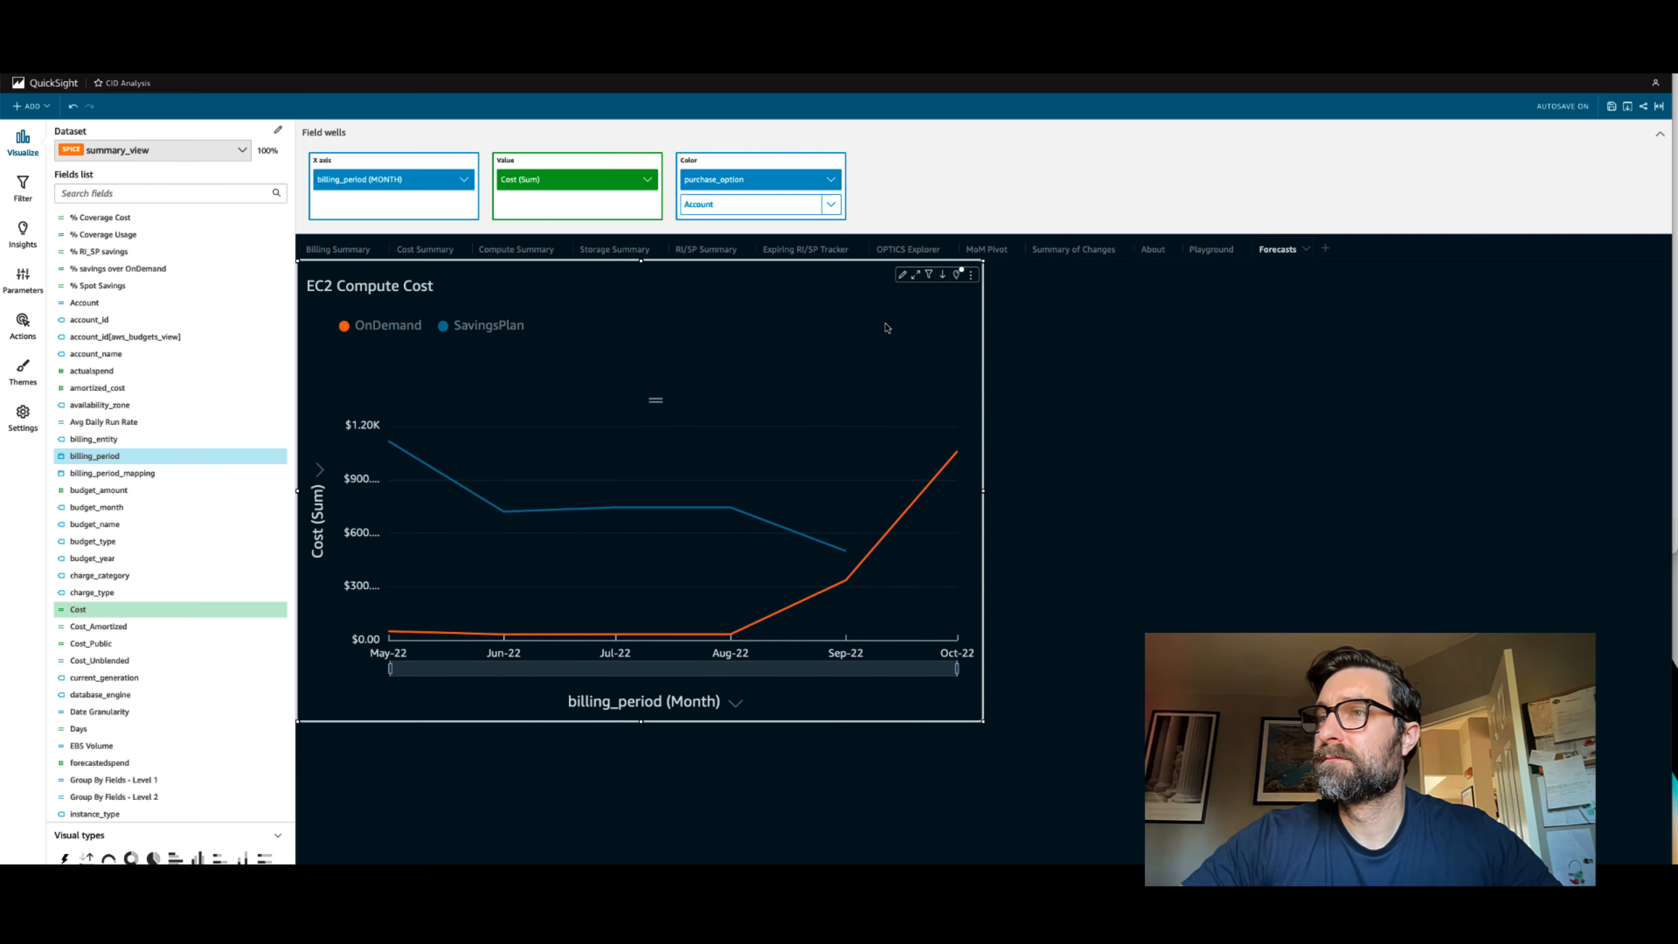
{"action": "left_click", "coordinate": [833, 183]}
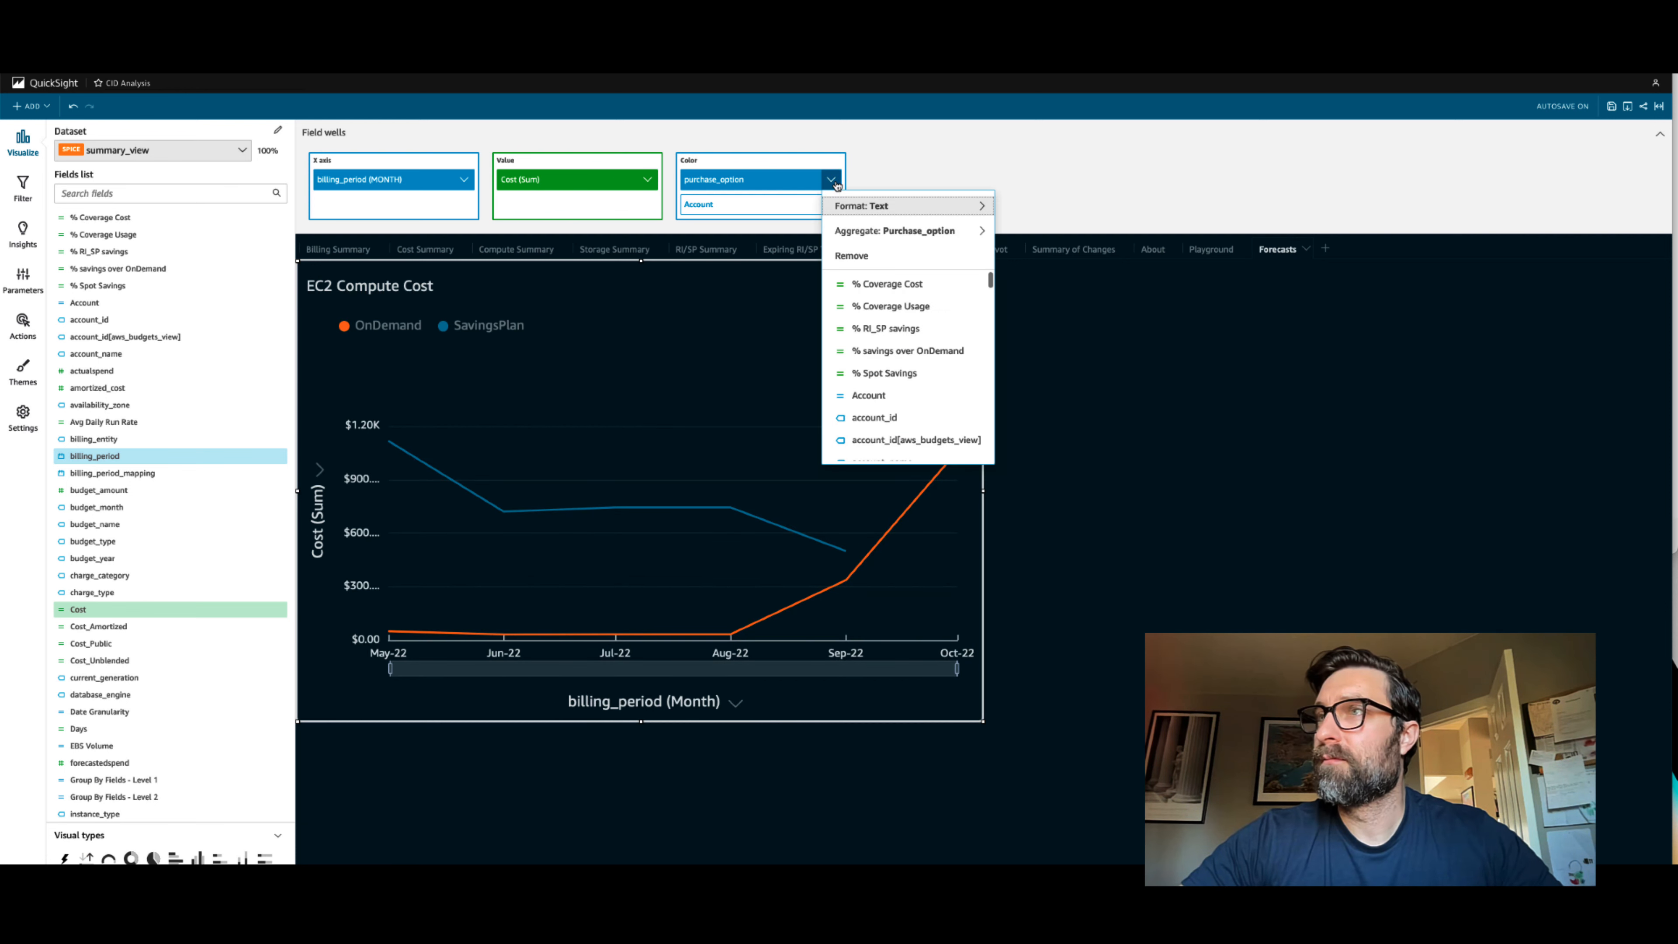
{"action": "left_click", "coordinate": [925, 268]}
{"action": "left_click", "coordinate": [830, 179]}
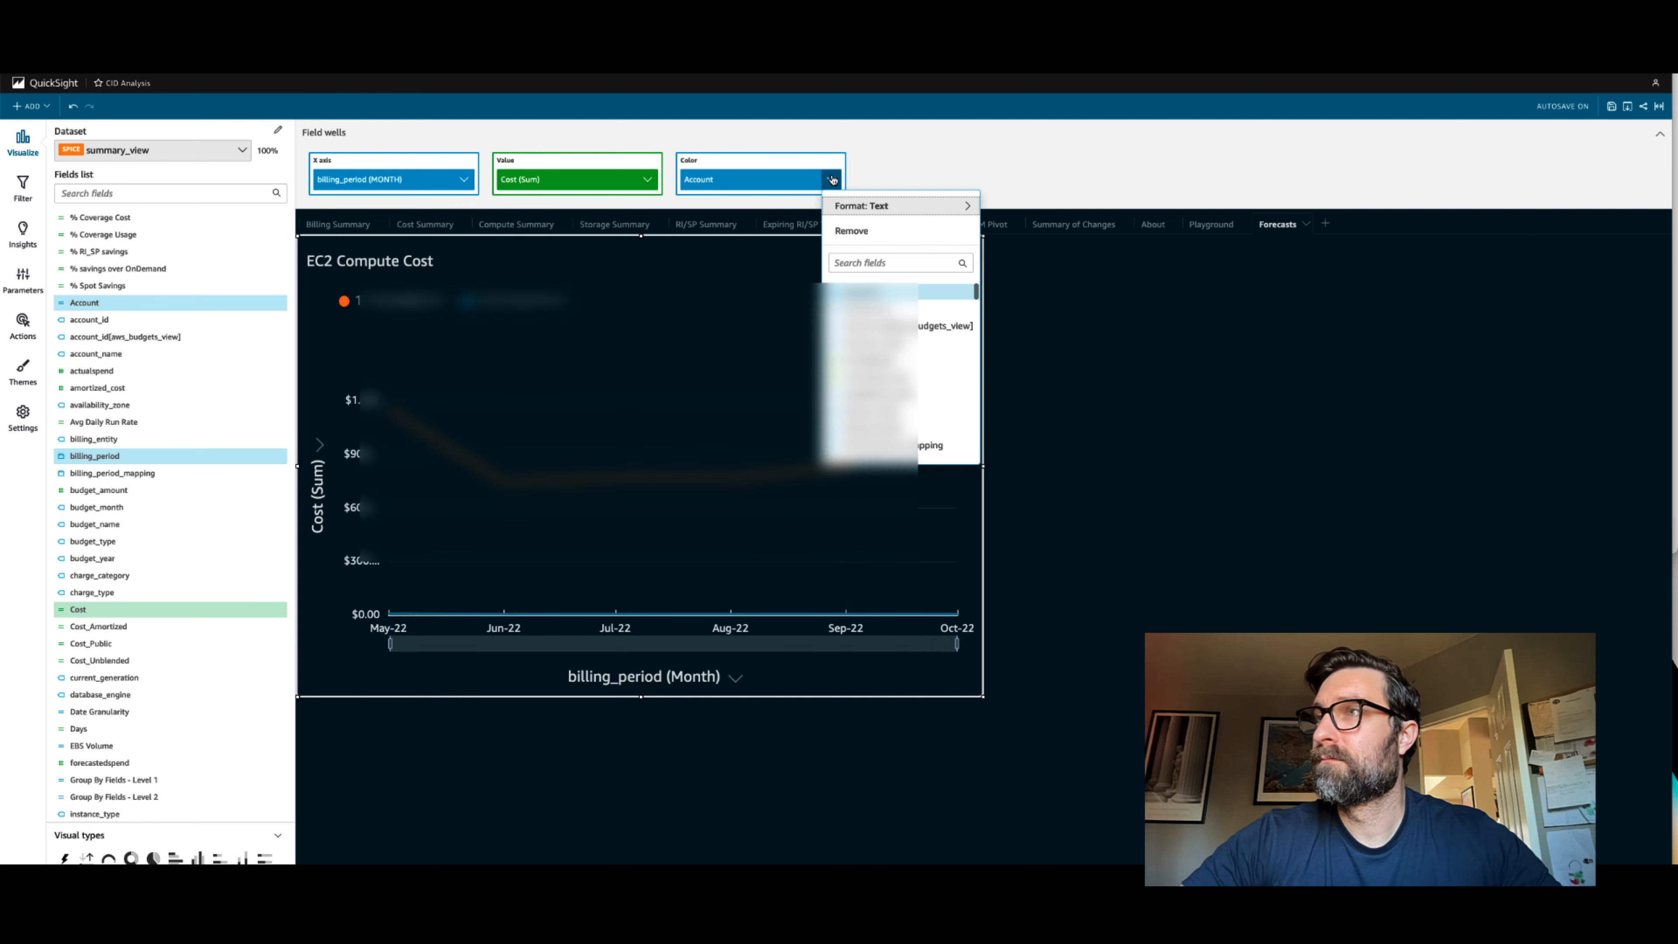
{"action": "left_click", "coordinate": [852, 237]}
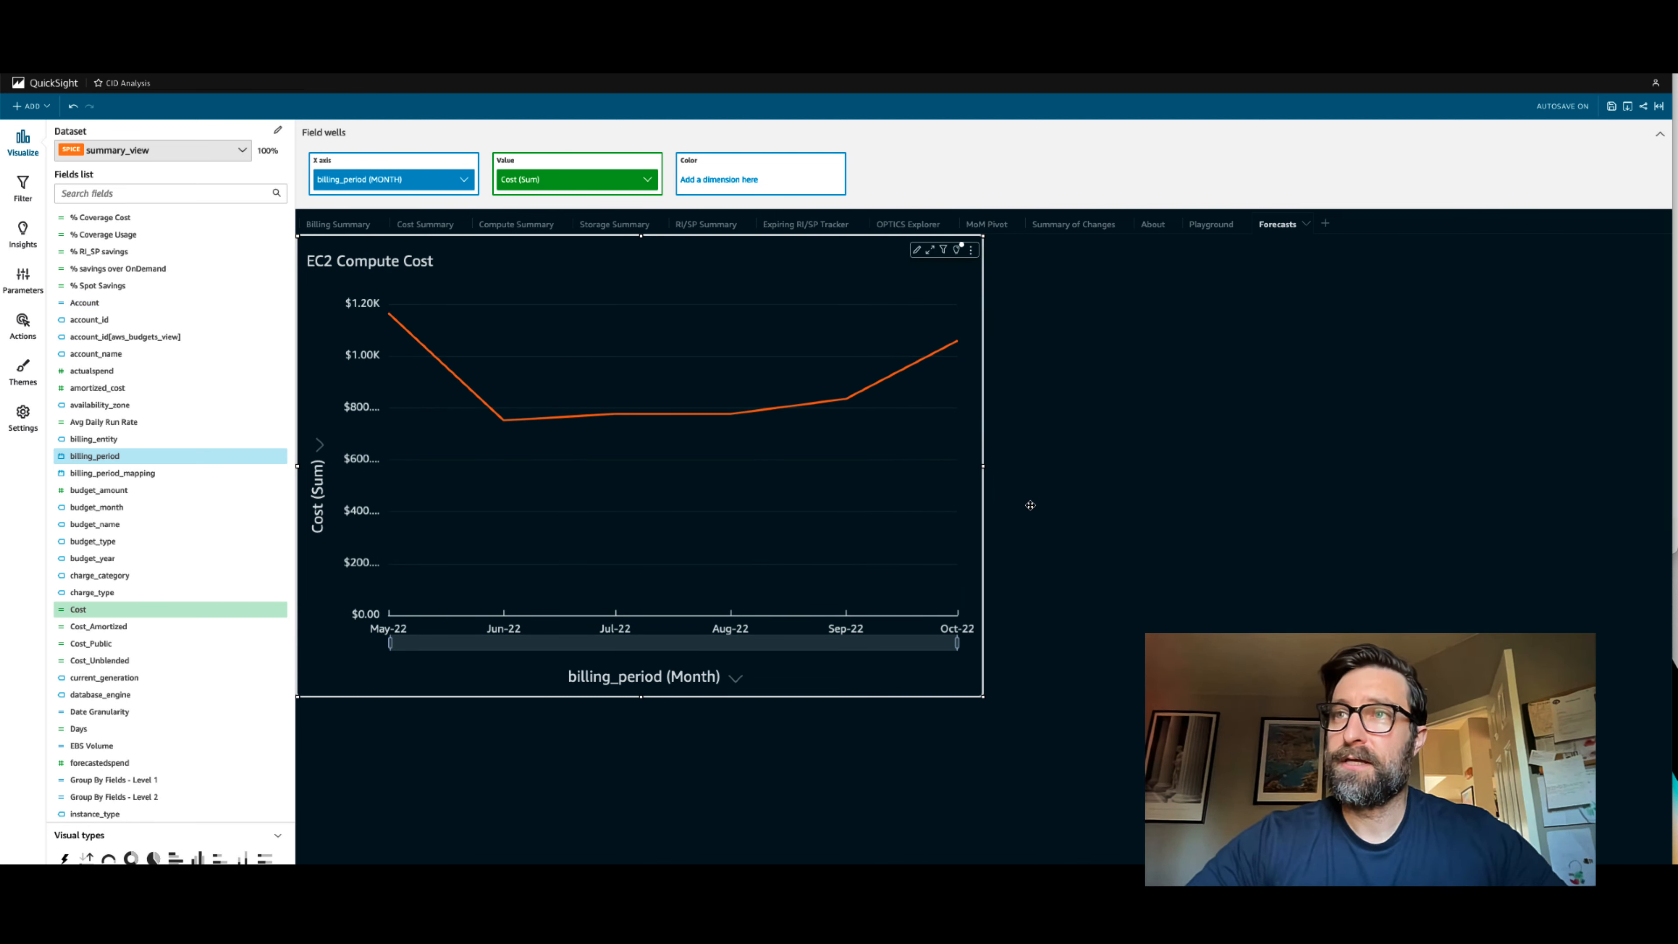
Step: Add a forecast to the EC2 Compute Cost line chart with a length of 3 periods forward
{"action": "left_click", "coordinate": [970, 250]}
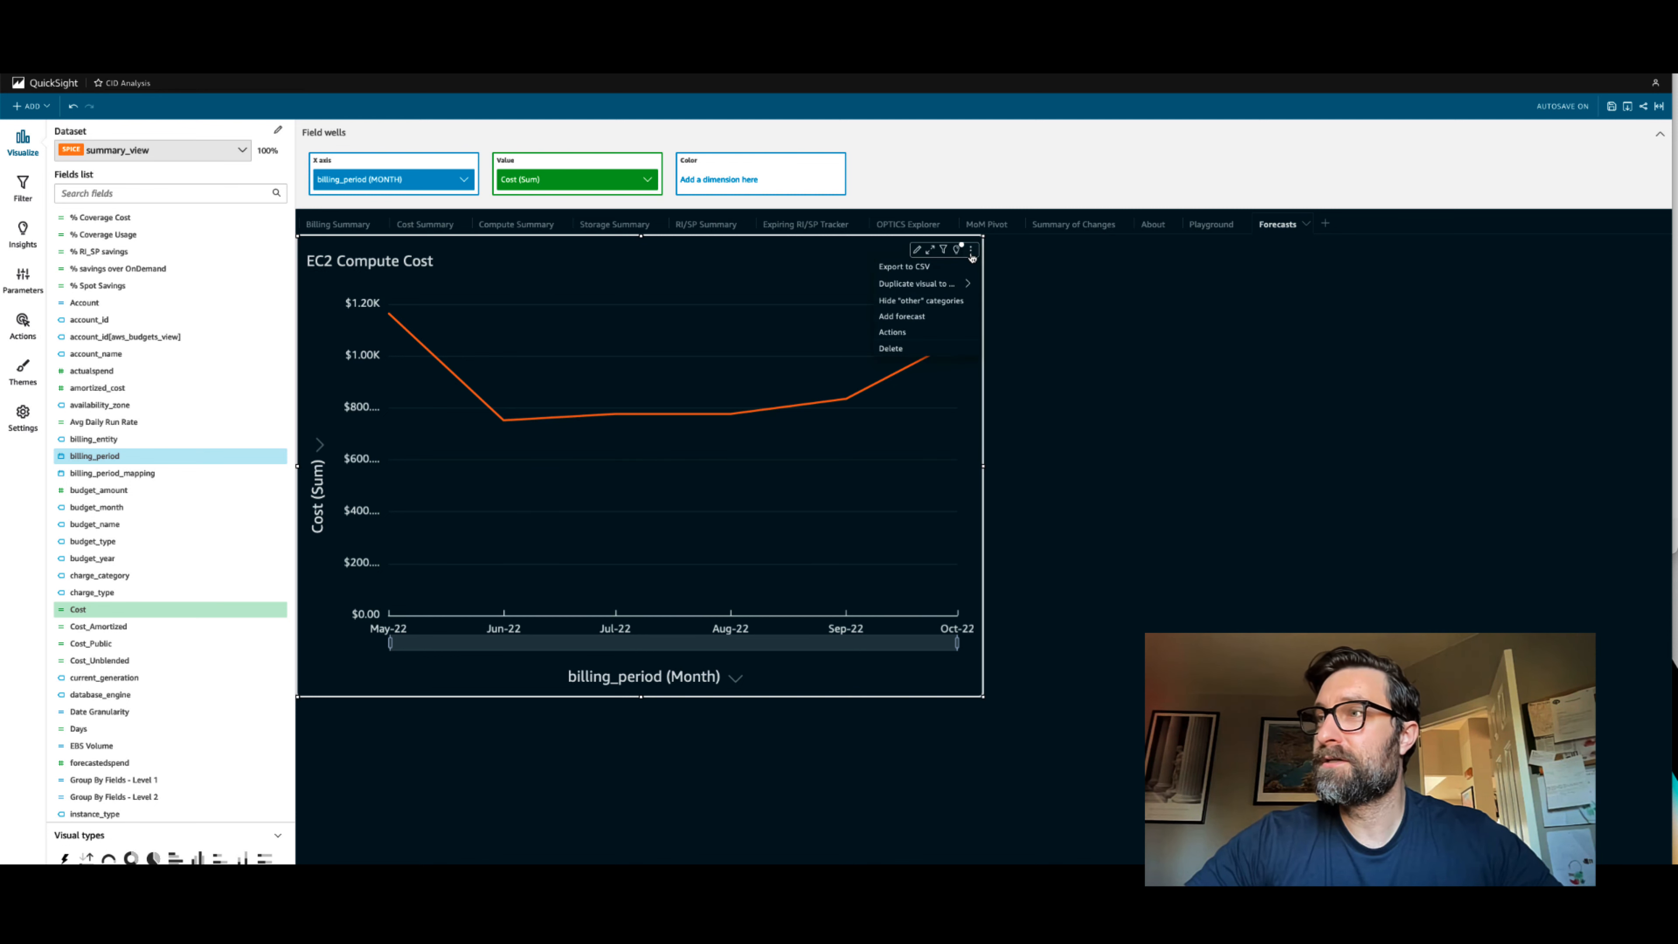
{"action": "left_click", "coordinate": [921, 317]}
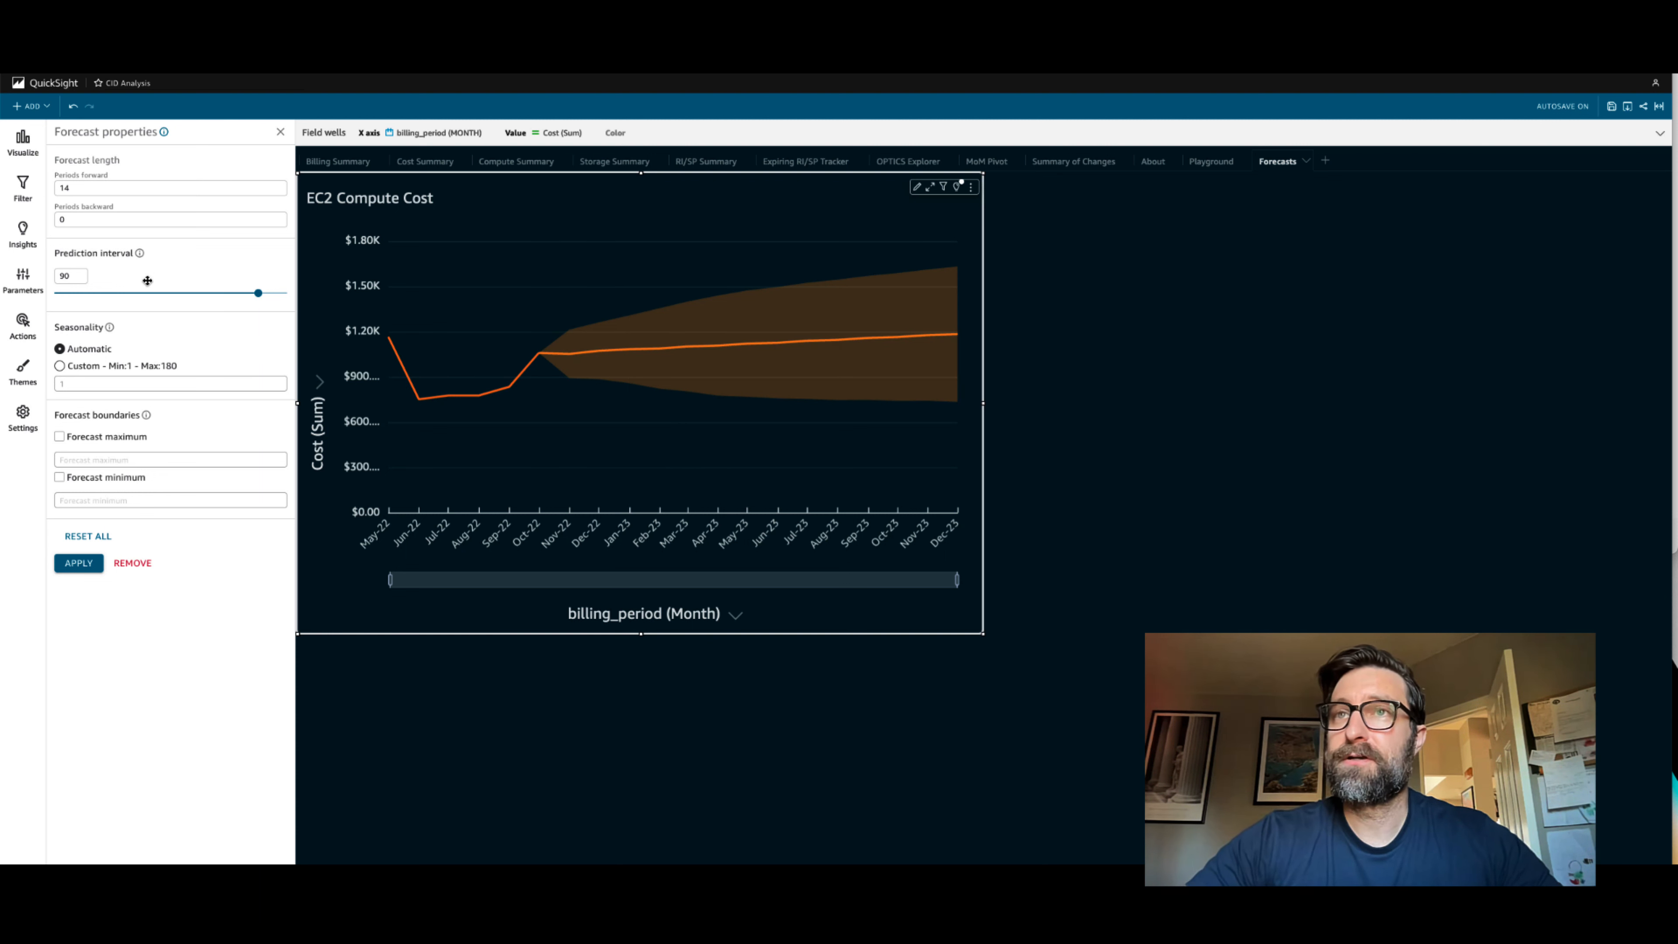
{"action": "left_click_drag", "start_coordinate": [76, 190], "coordinate": [56, 189]}
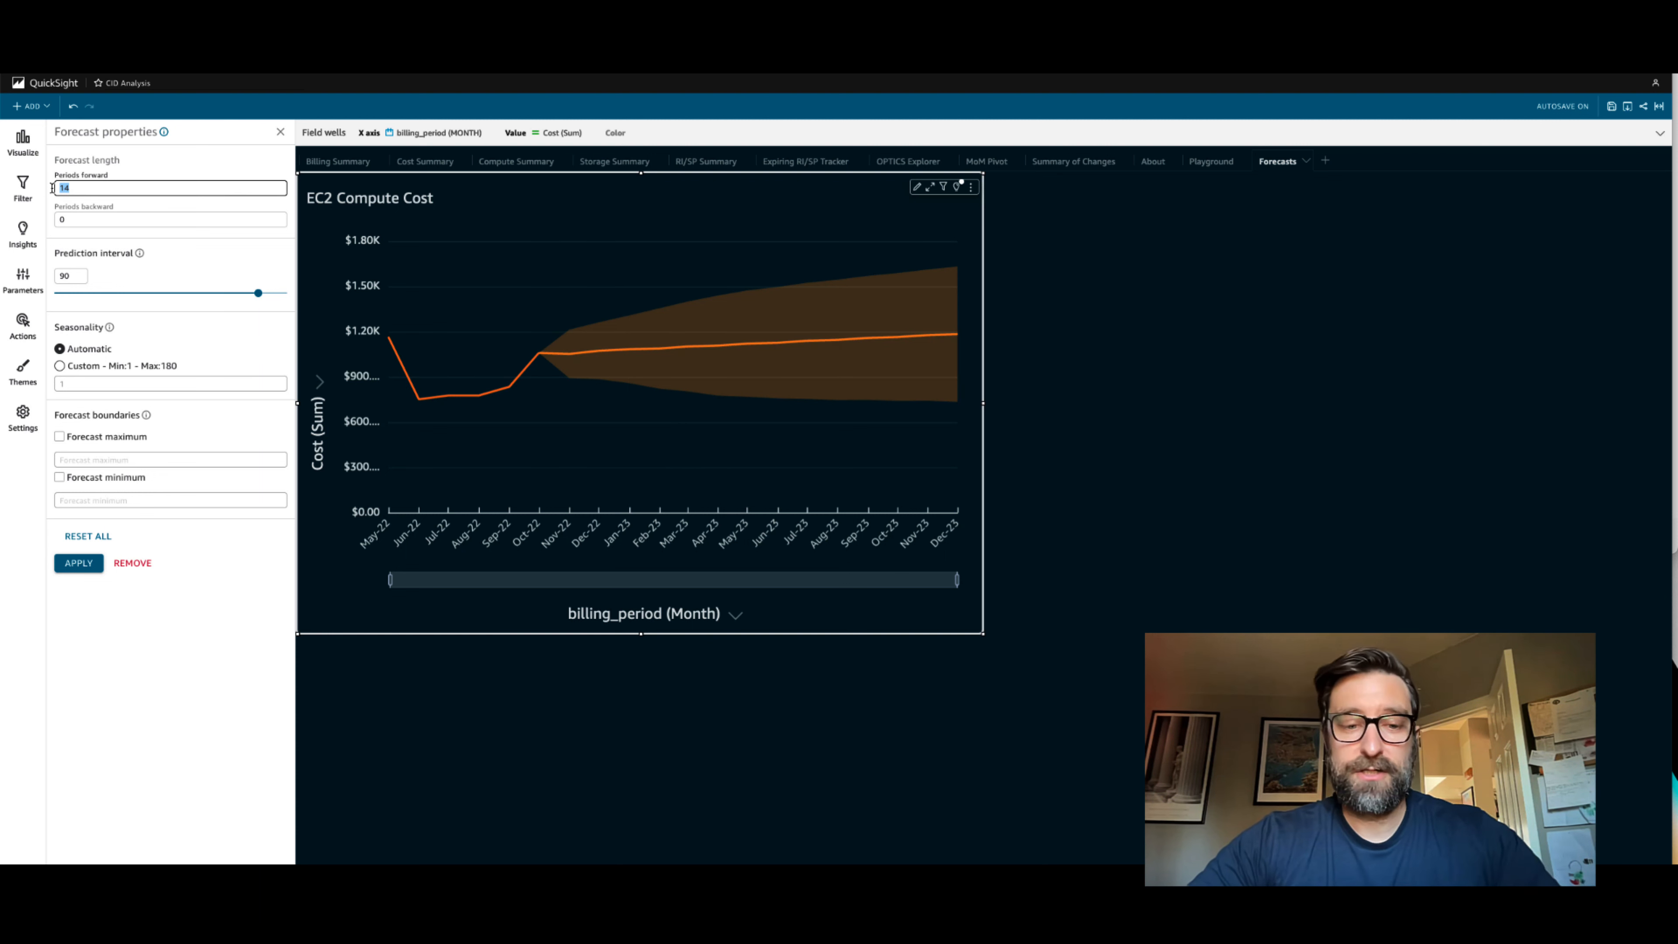
{"action": "left_click", "coordinate": [74, 571]}
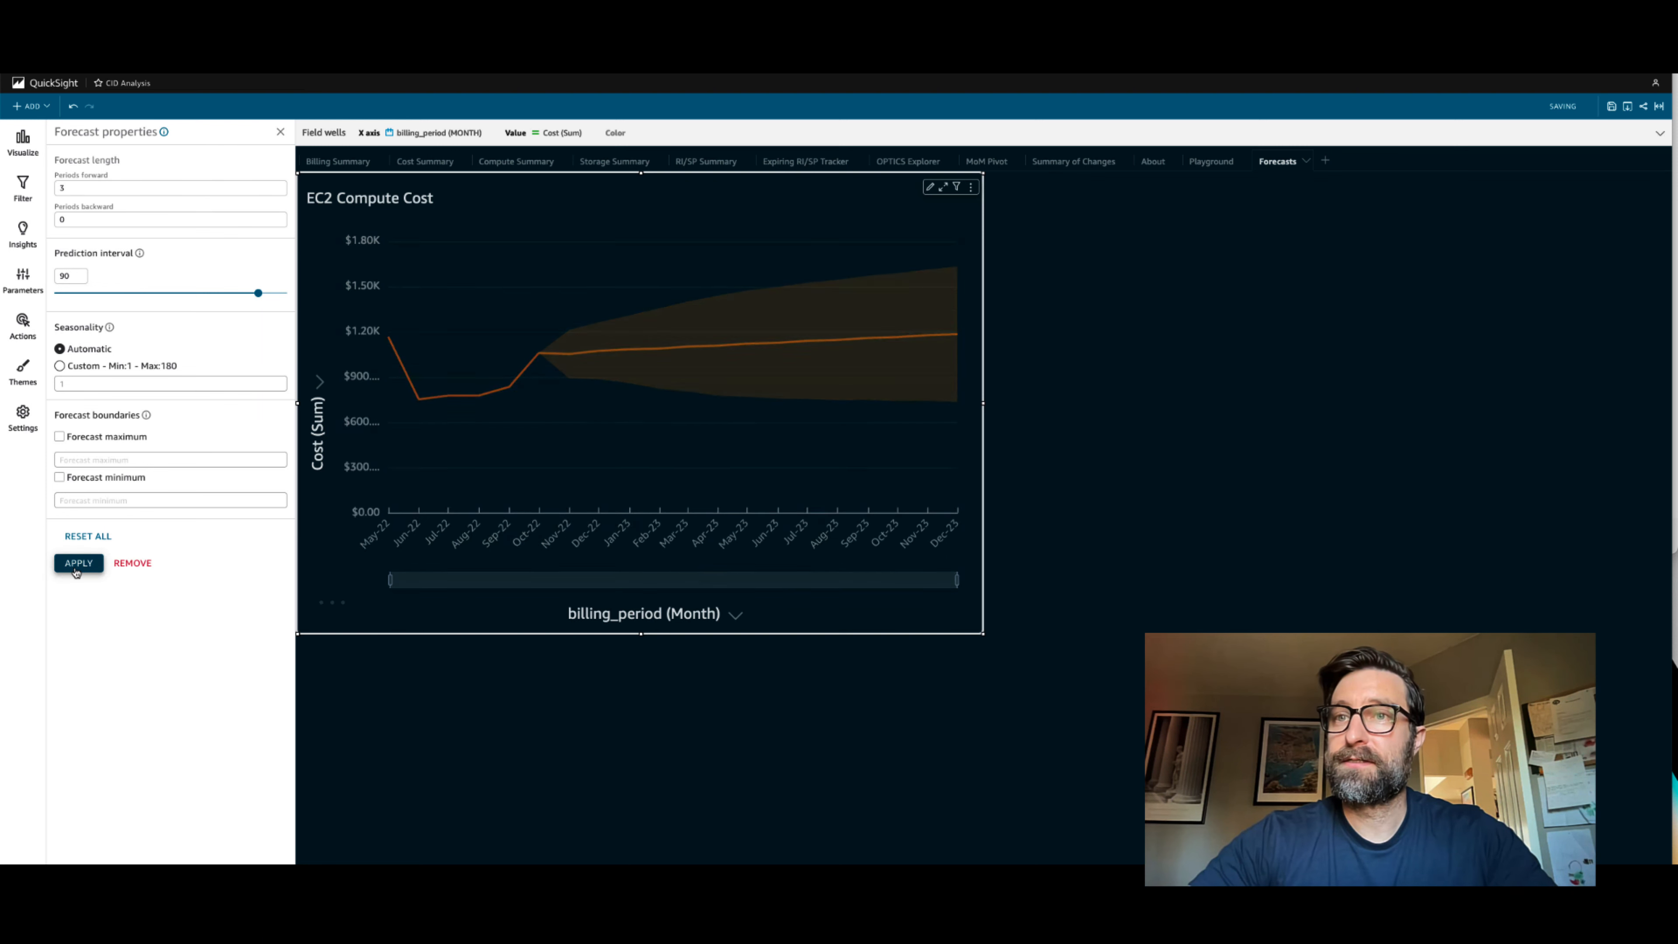
Step: Set the EC2 Compute Cost forecast to 2 periods backward and apply it
{"action": "left_click", "coordinate": [89, 224]}
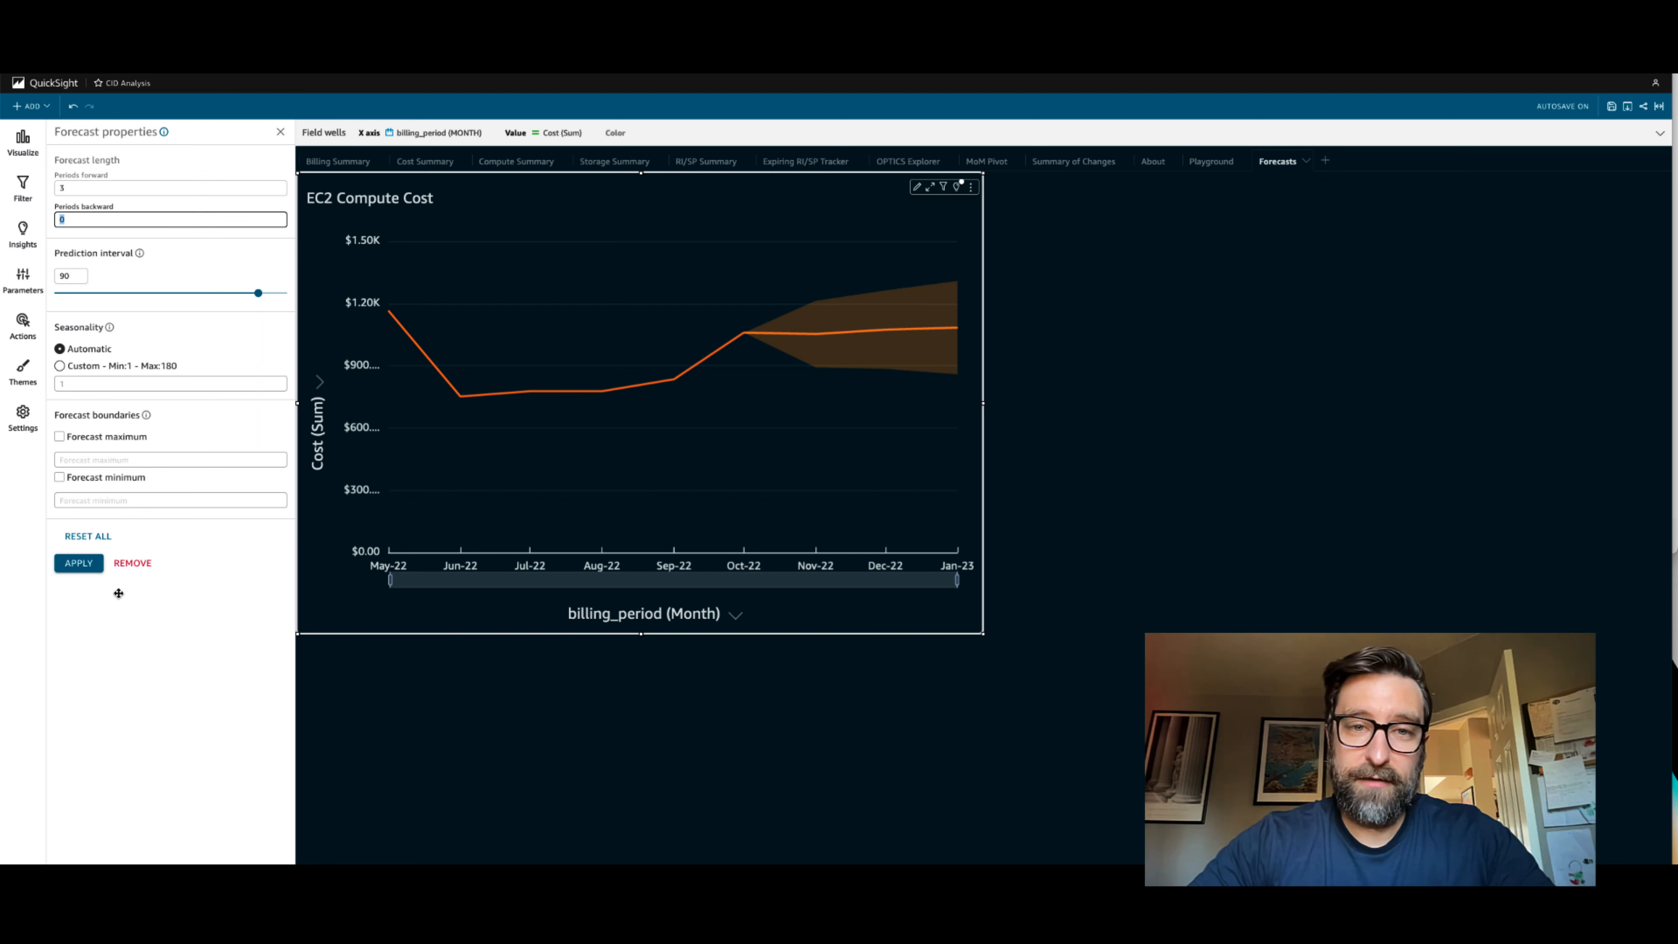
{"action": "type", "text": "2"}
{"action": "left_click", "coordinate": [79, 563]}
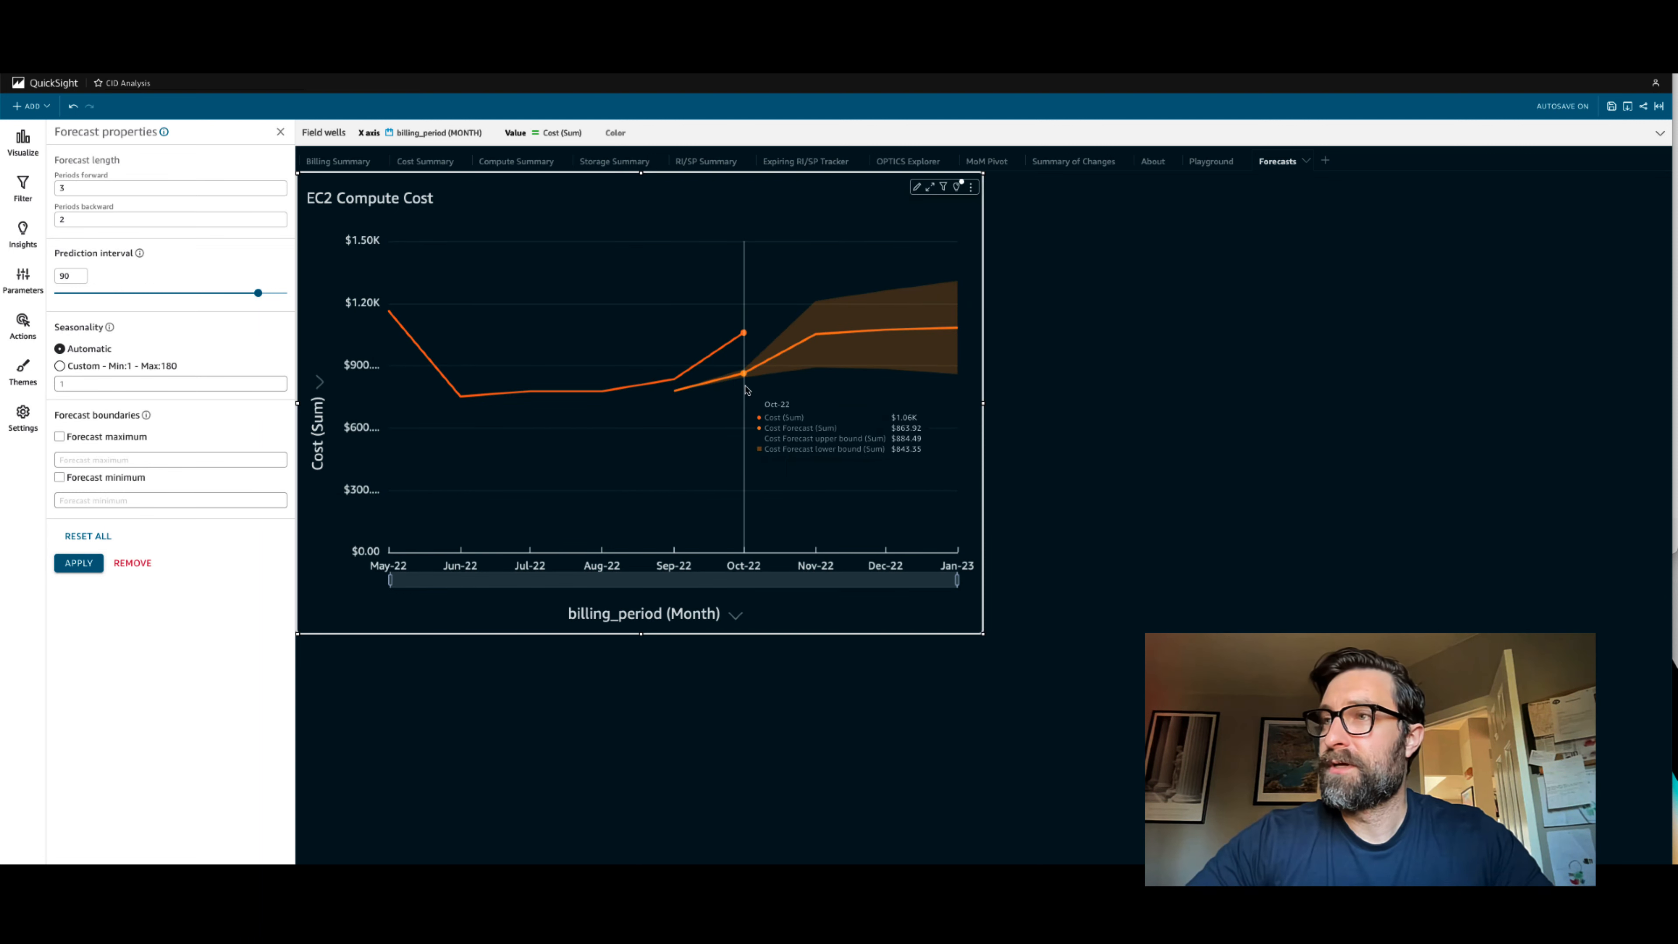
{"action": "mouse_move", "coordinate": [669, 378]}
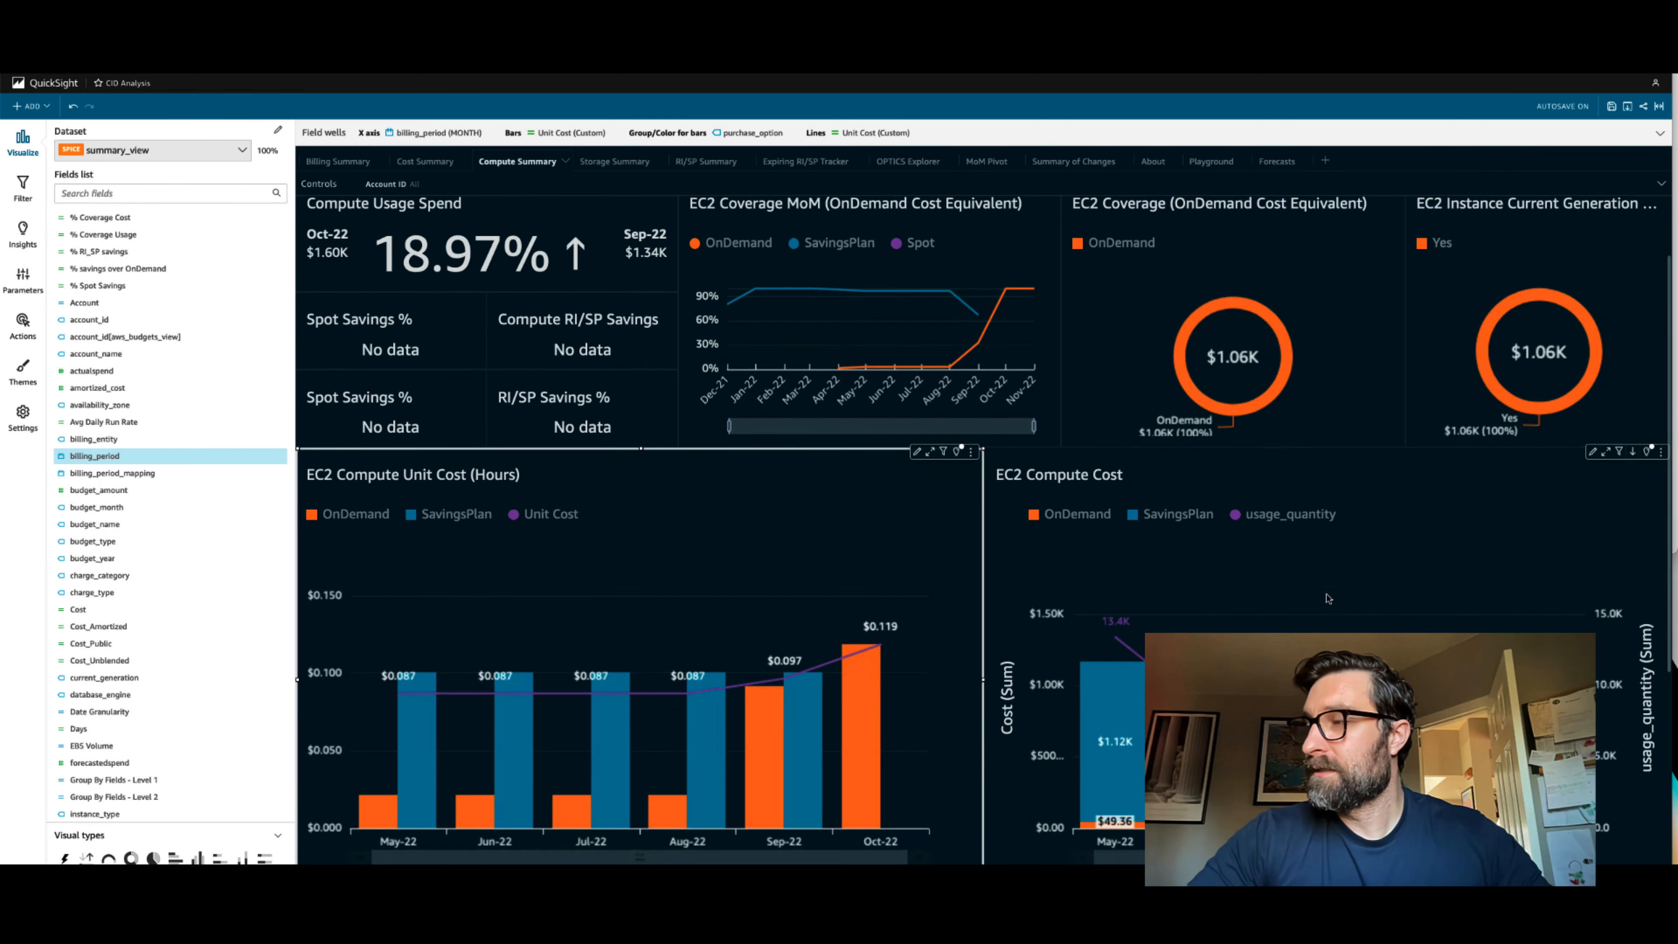
Step: Duplicate the EC2 Compute Cost visual from the Compute Summary sheet to the Forecasts sheet as a second copy
{"action": "scroll", "coordinate": [1328, 598], "scroll_direction": "down", "scroll_amount": 1}
{"action": "left_click", "coordinate": [1328, 598]}
{"action": "left_click", "coordinate": [1659, 425]}
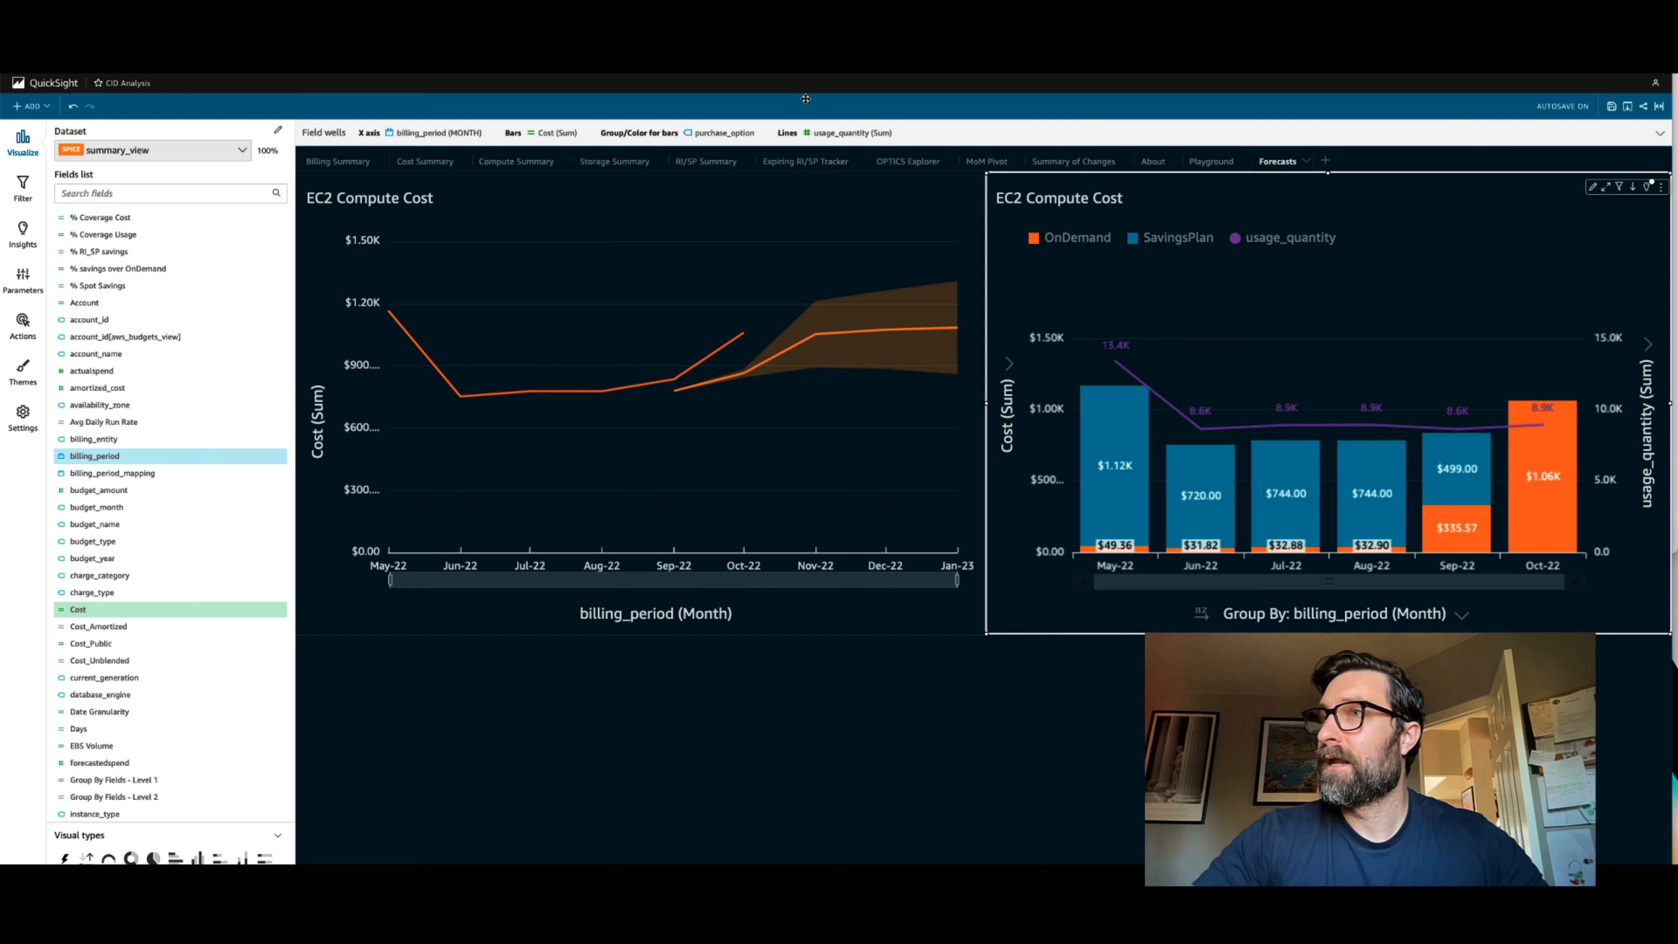
Step: Convert the second EC2 Compute Cost copy to a line chart and replace its Cost value with usage_quantity
{"action": "left_click", "coordinate": [265, 880]}
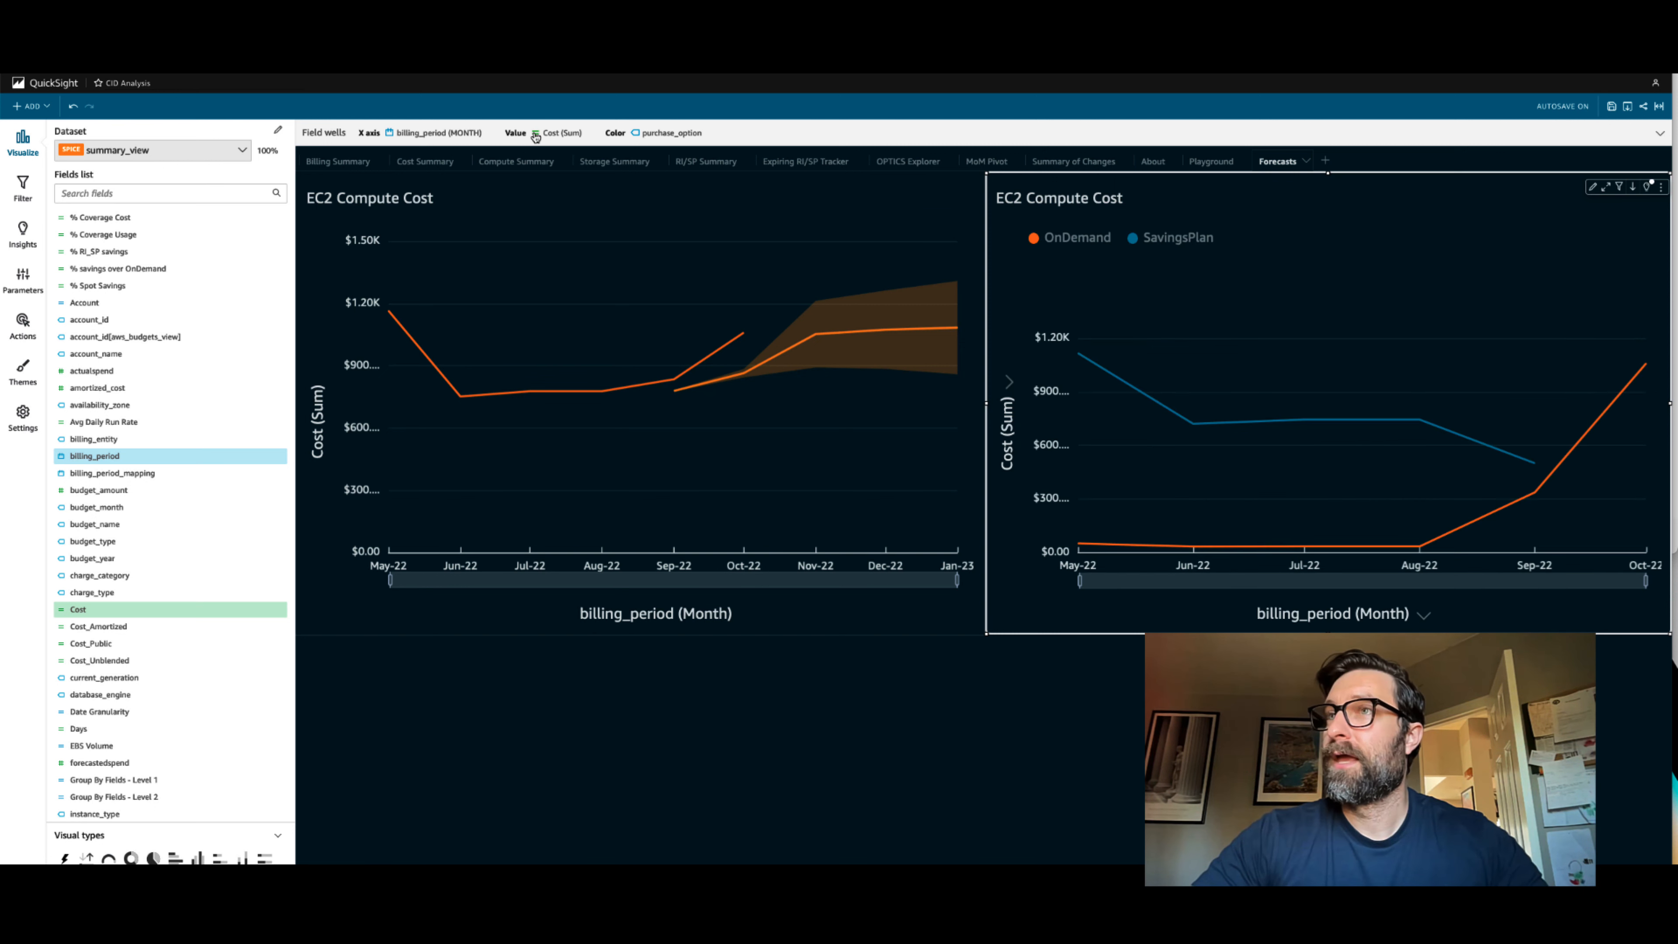
{"action": "left_click", "coordinate": [534, 136]}
{"action": "left_click", "coordinate": [648, 180]}
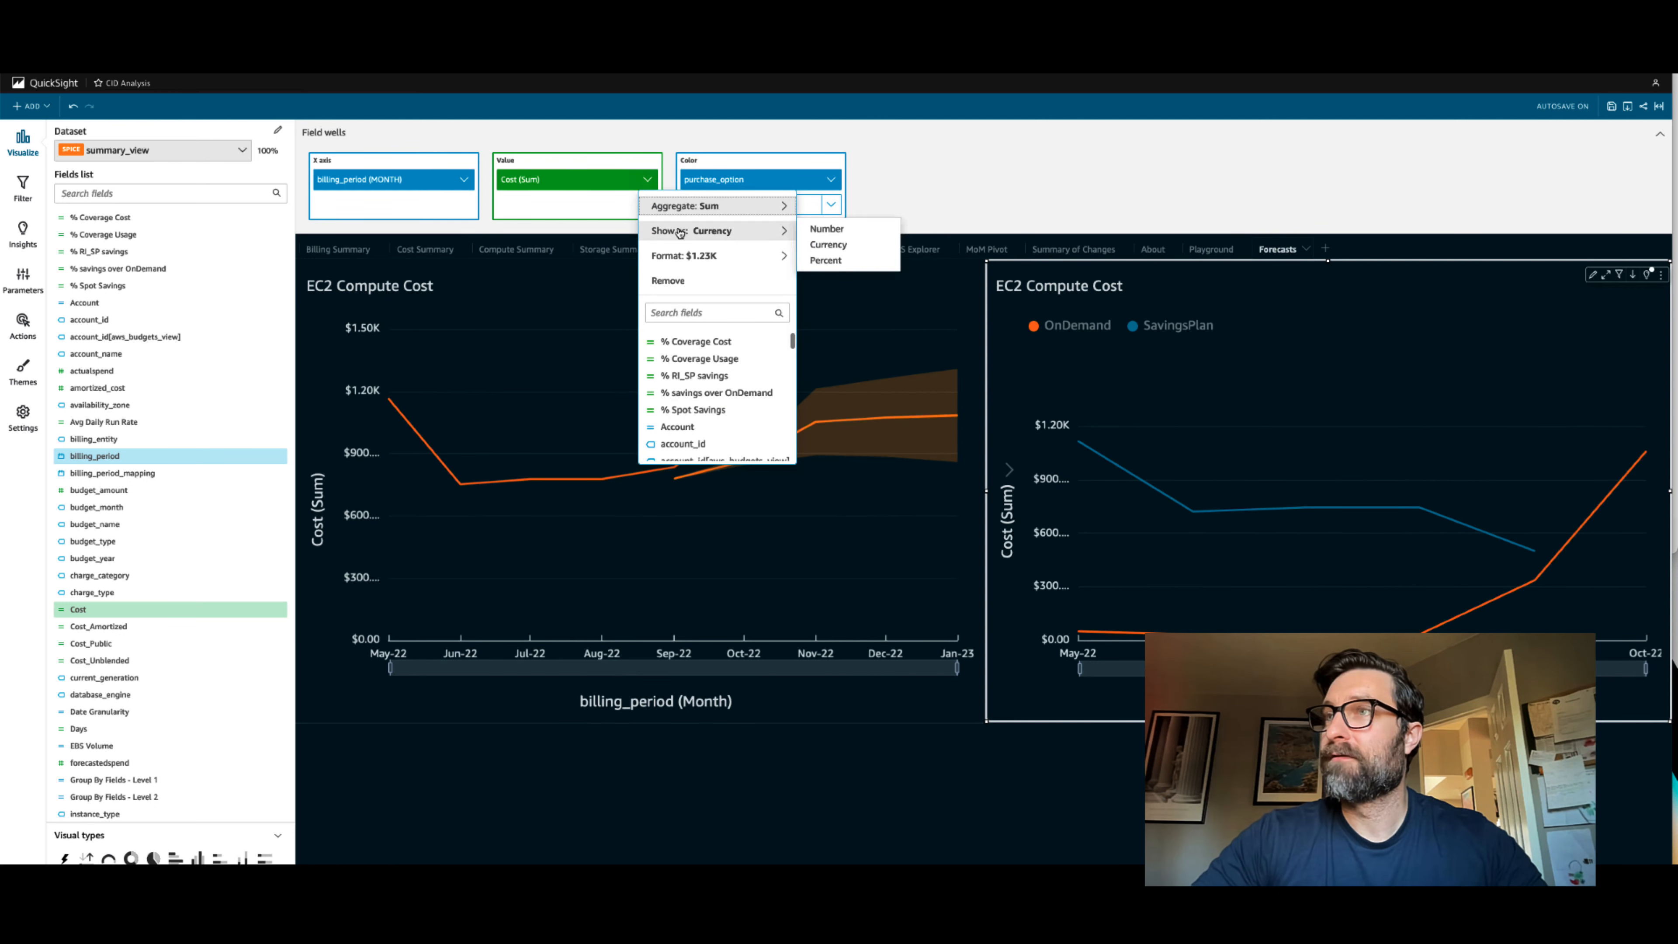
{"action": "left_click", "coordinate": [673, 316]}
{"action": "type", "text": "u"}
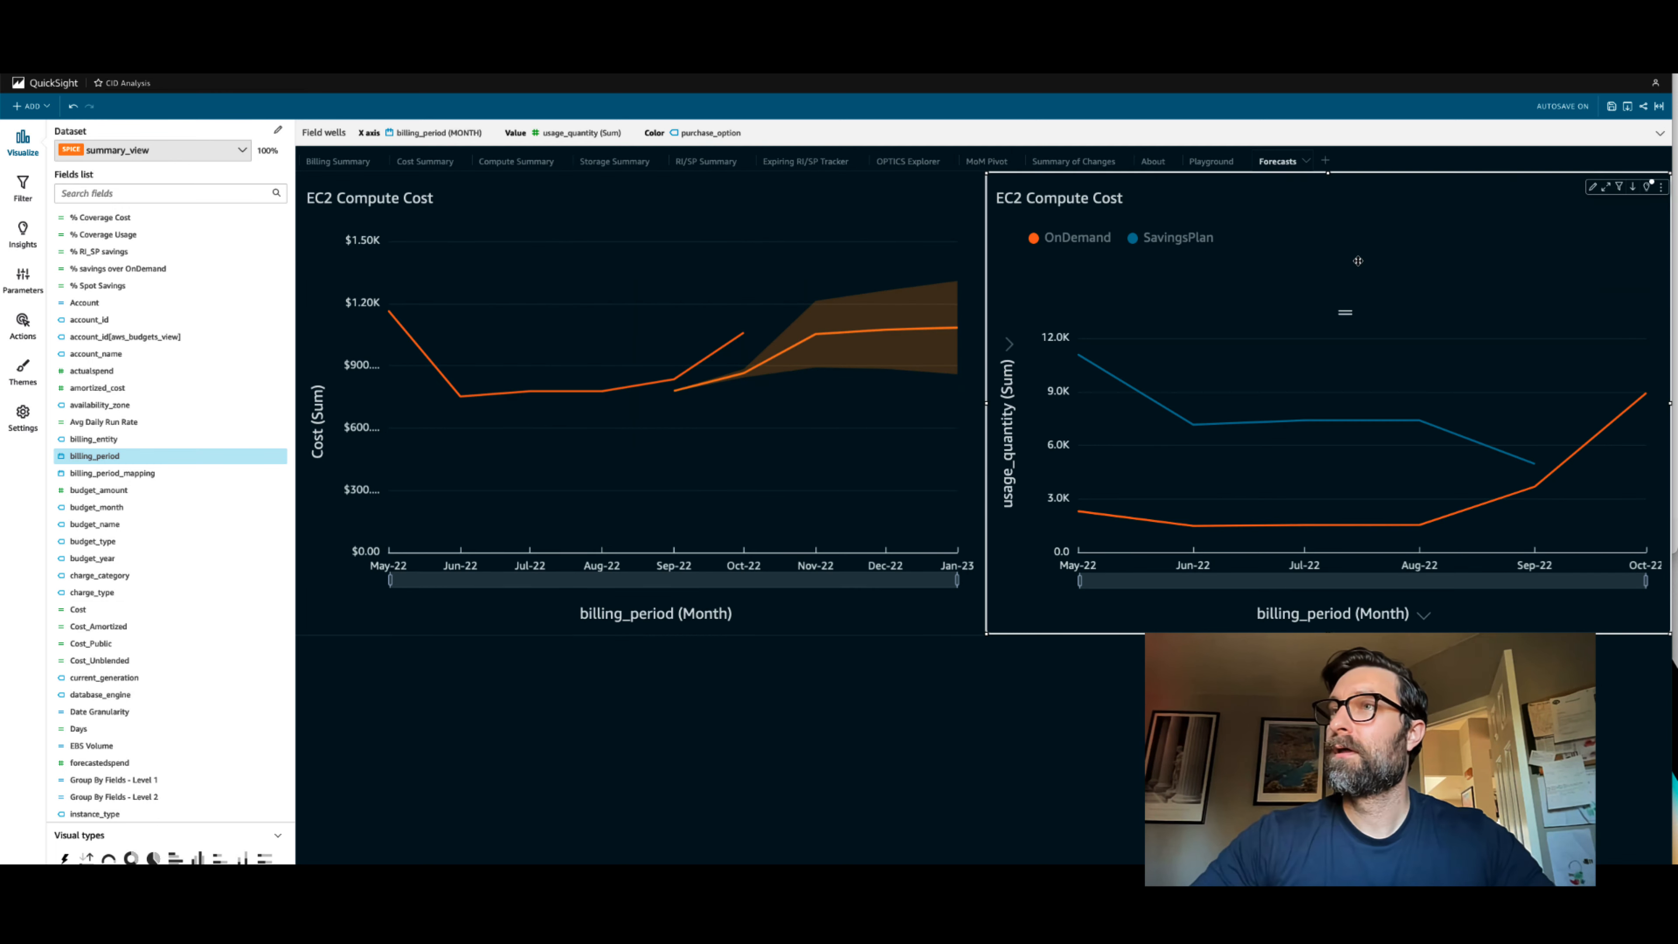
Step: Remove purchase_option and Account from the usage_quantity line chart's color grouping and add a forecast to the chart
{"action": "left_click", "coordinate": [672, 136]}
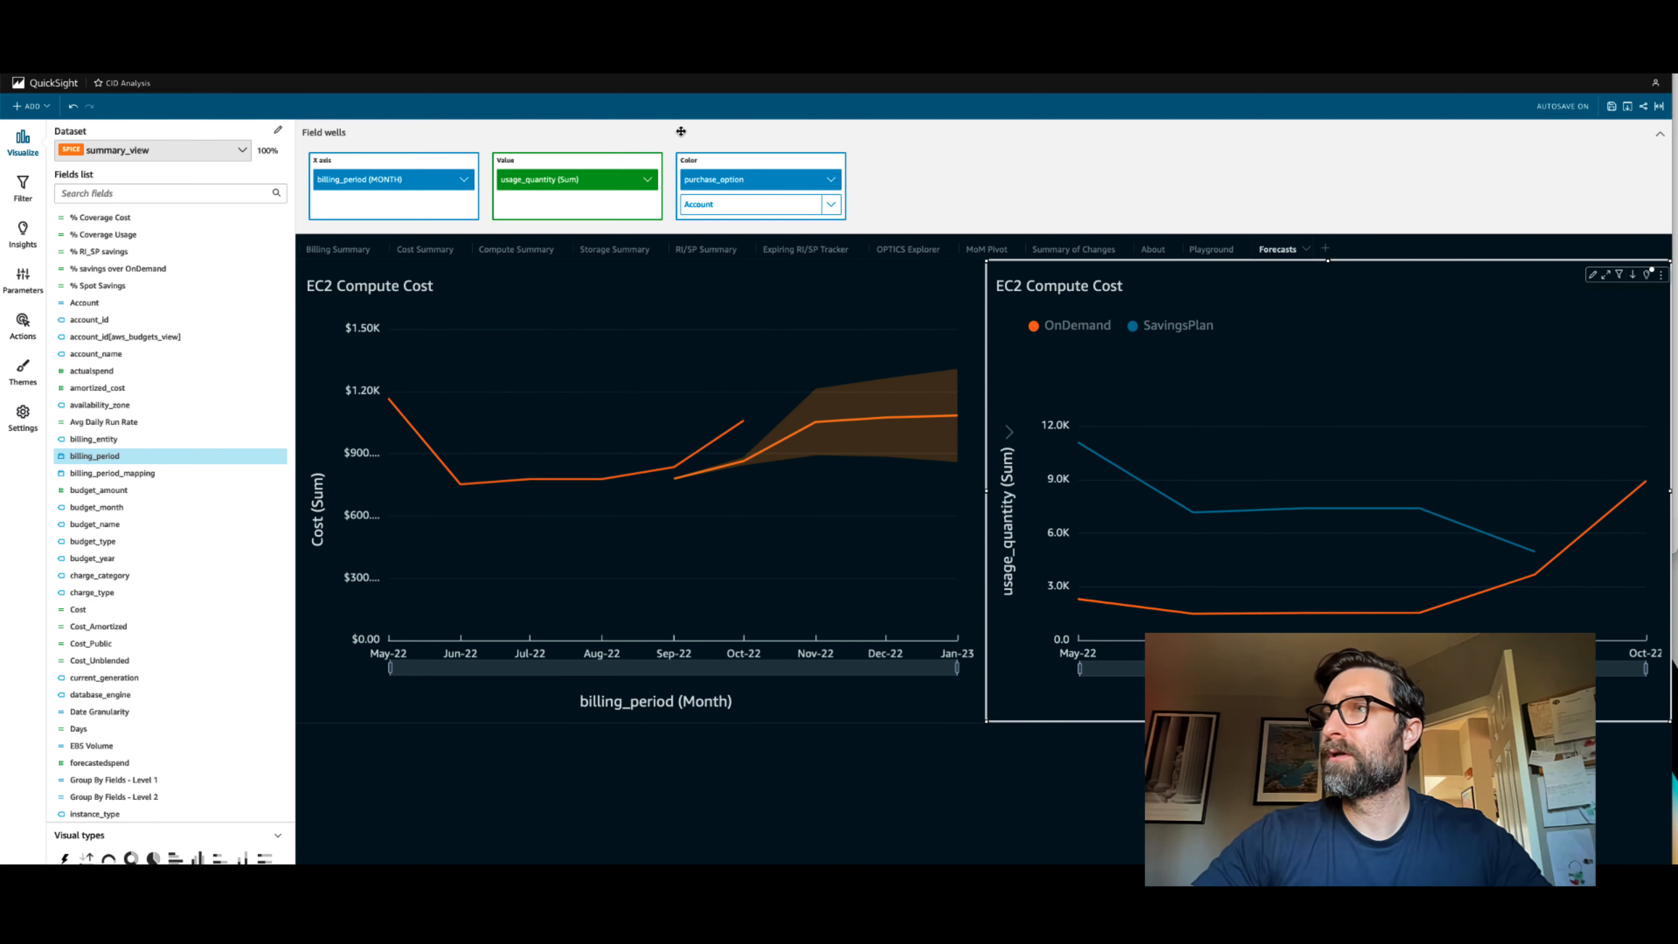
{"action": "left_click", "coordinate": [822, 185]}
{"action": "left_click", "coordinate": [858, 258]}
{"action": "left_click", "coordinate": [829, 183]}
{"action": "left_click", "coordinate": [854, 240]}
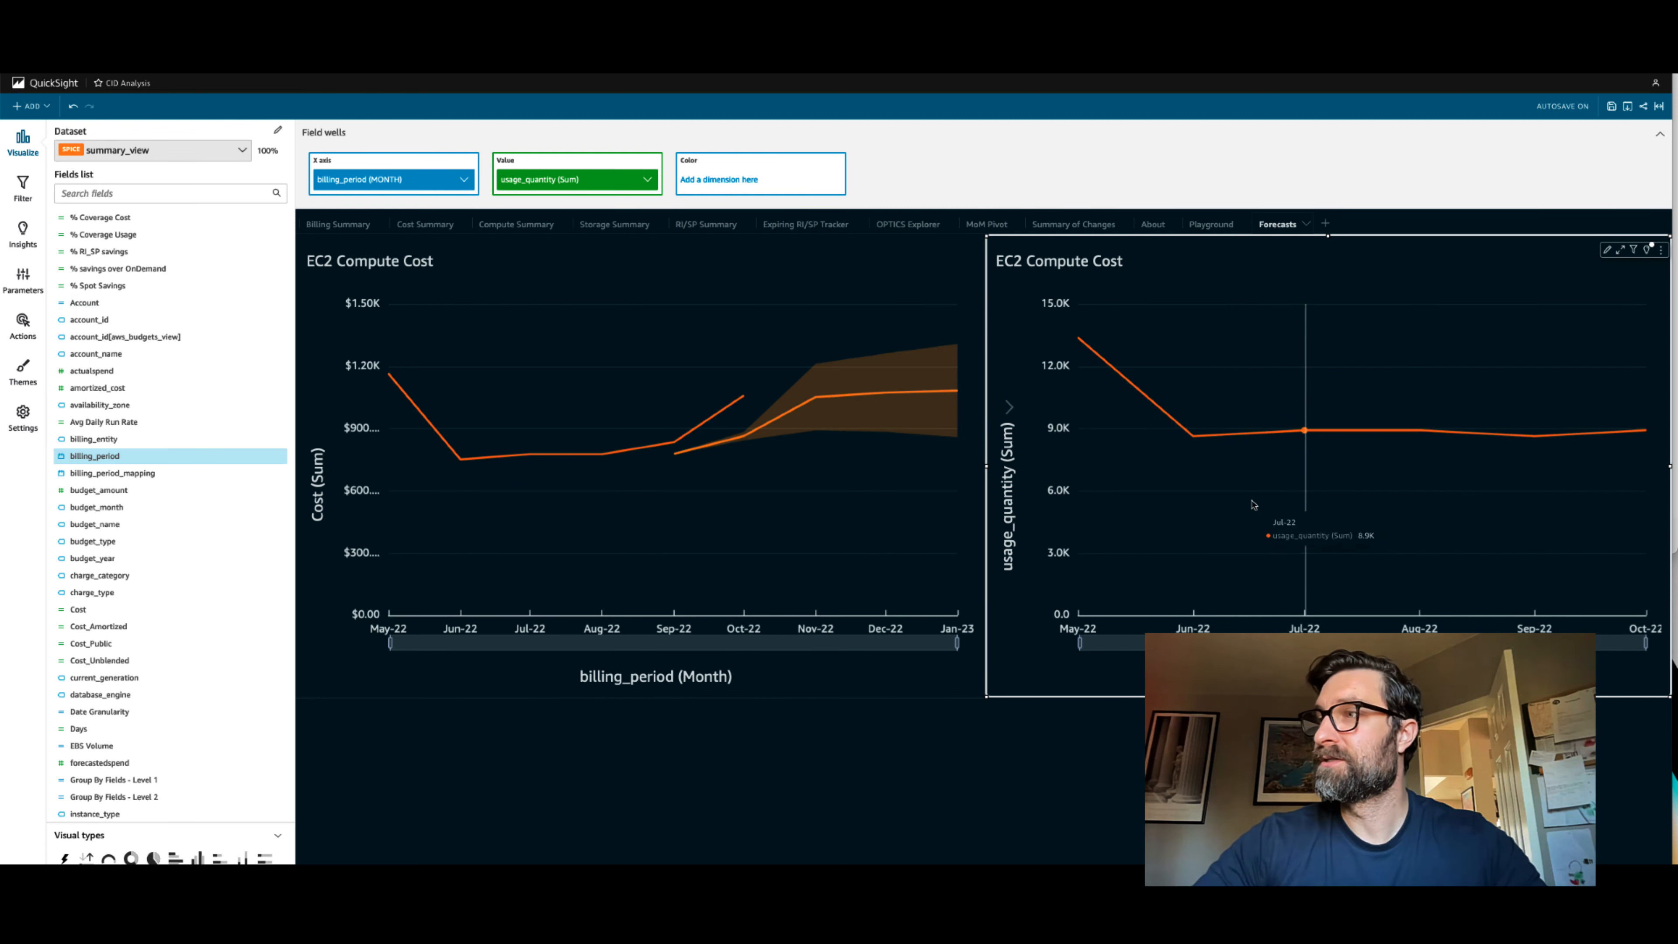
{"action": "left_click", "coordinate": [1660, 255]}
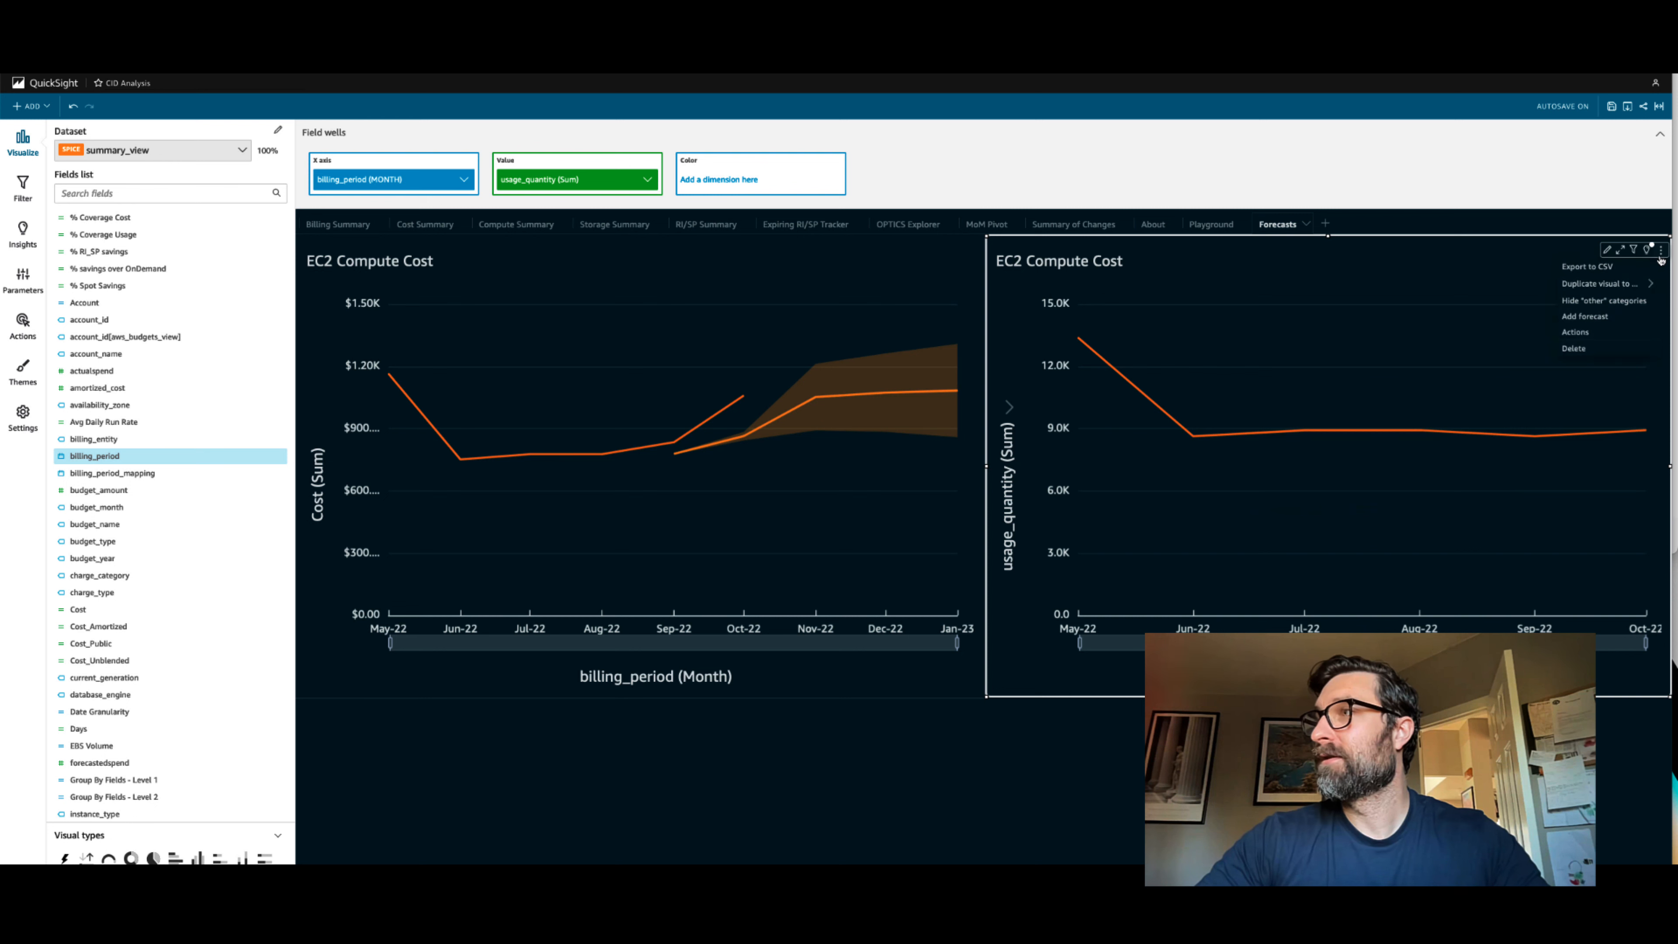
{"action": "left_click", "coordinate": [1584, 315]}
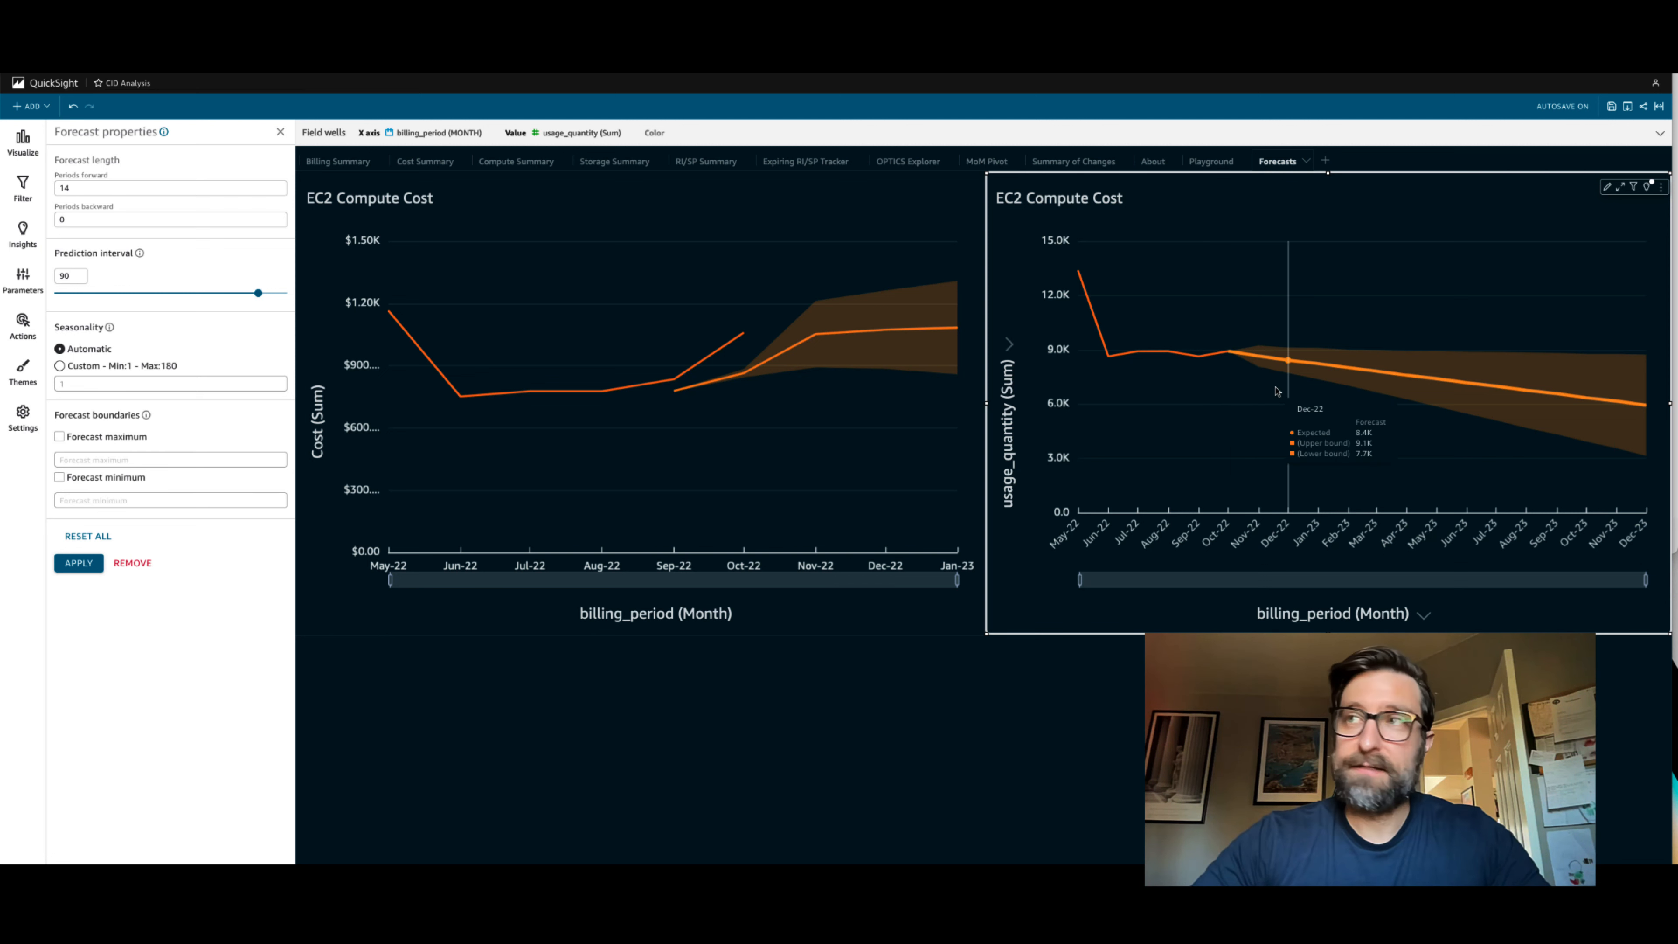
Step: Examine the OnDemand and SavingsPlan trends in the EC2 Coverage MoM chart on the Compute Summary sheet and return to Forecasts
{"action": "left_click", "coordinate": [546, 164]}
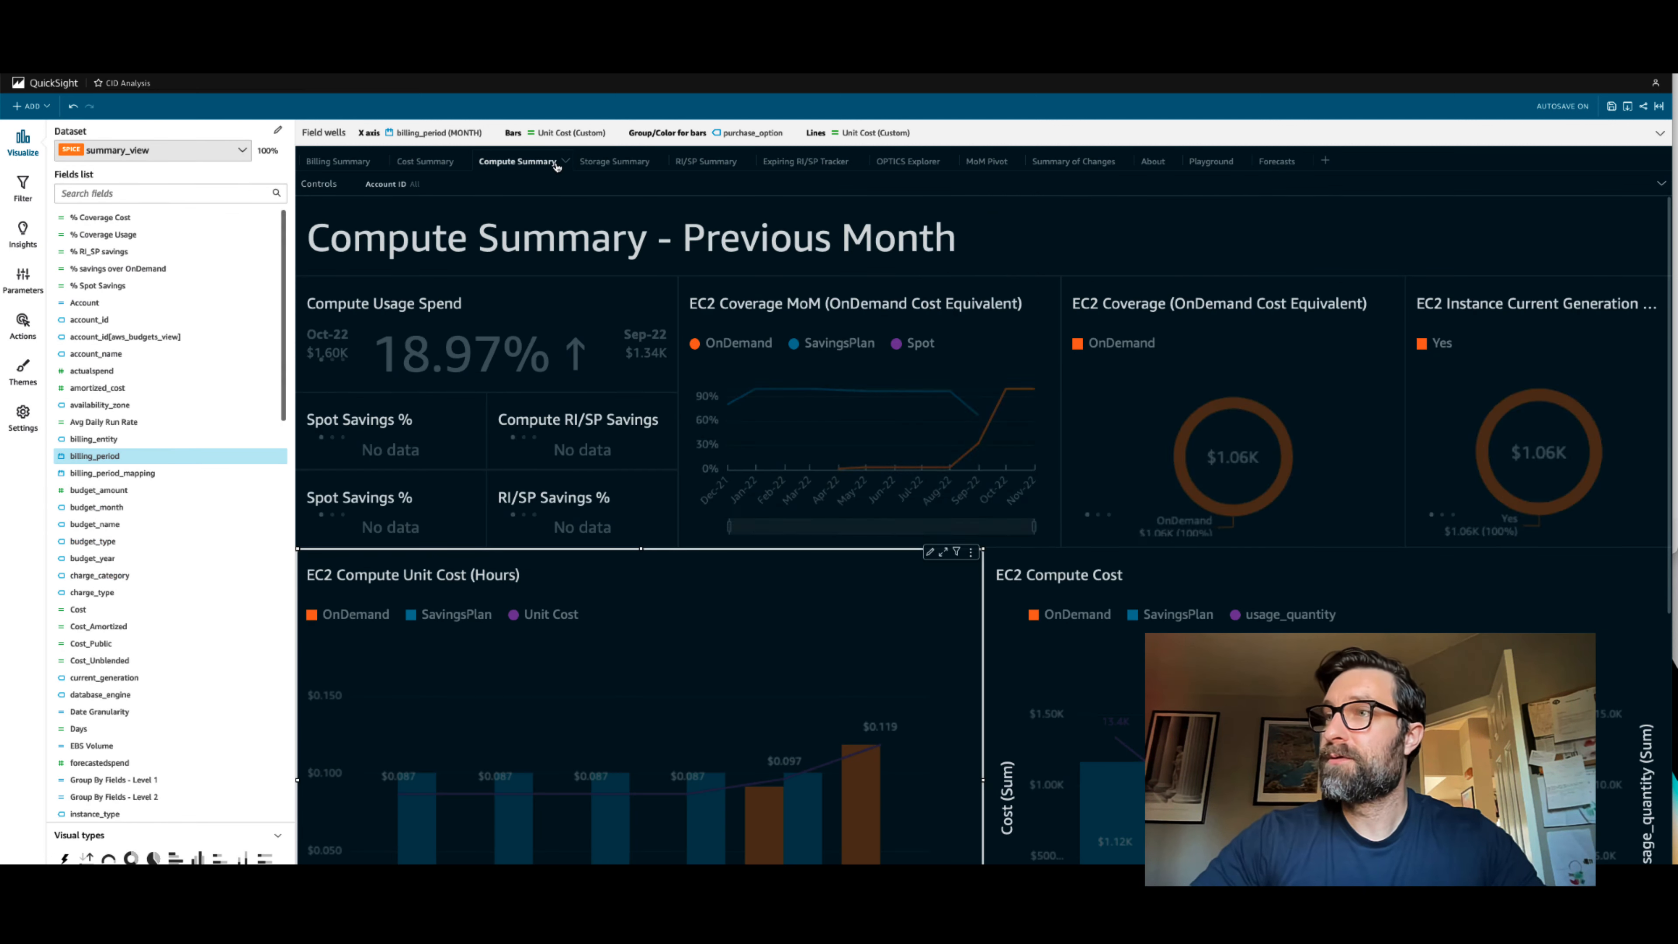
{"action": "left_click", "coordinate": [993, 353]}
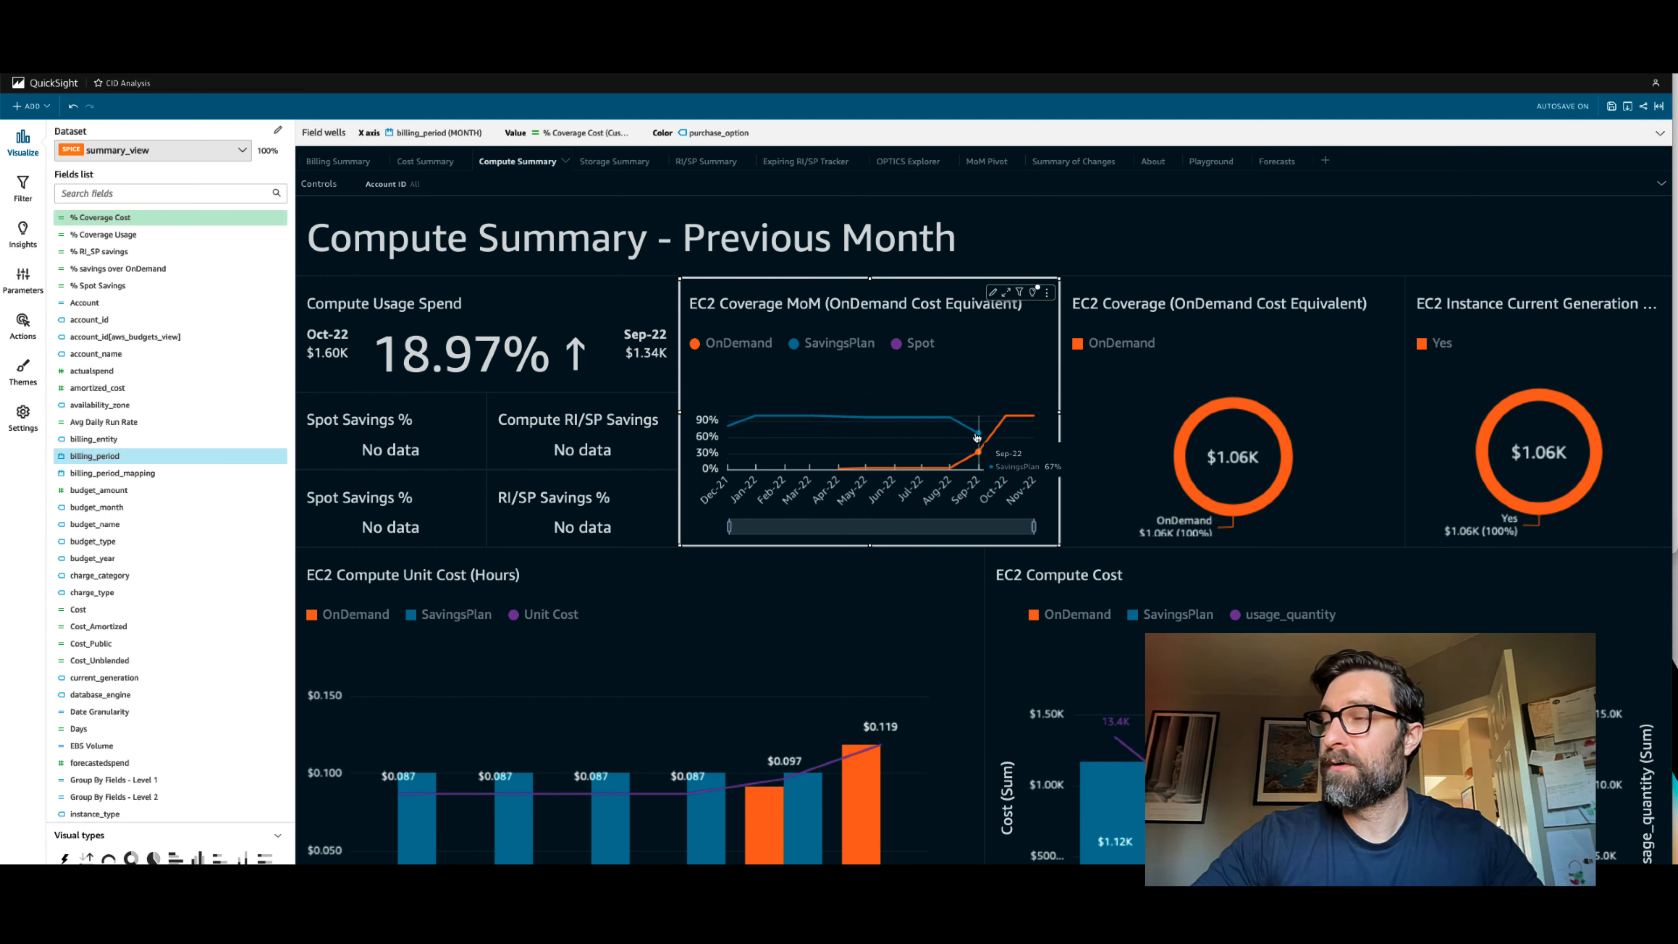
{"action": "mouse_move", "coordinate": [954, 460]}
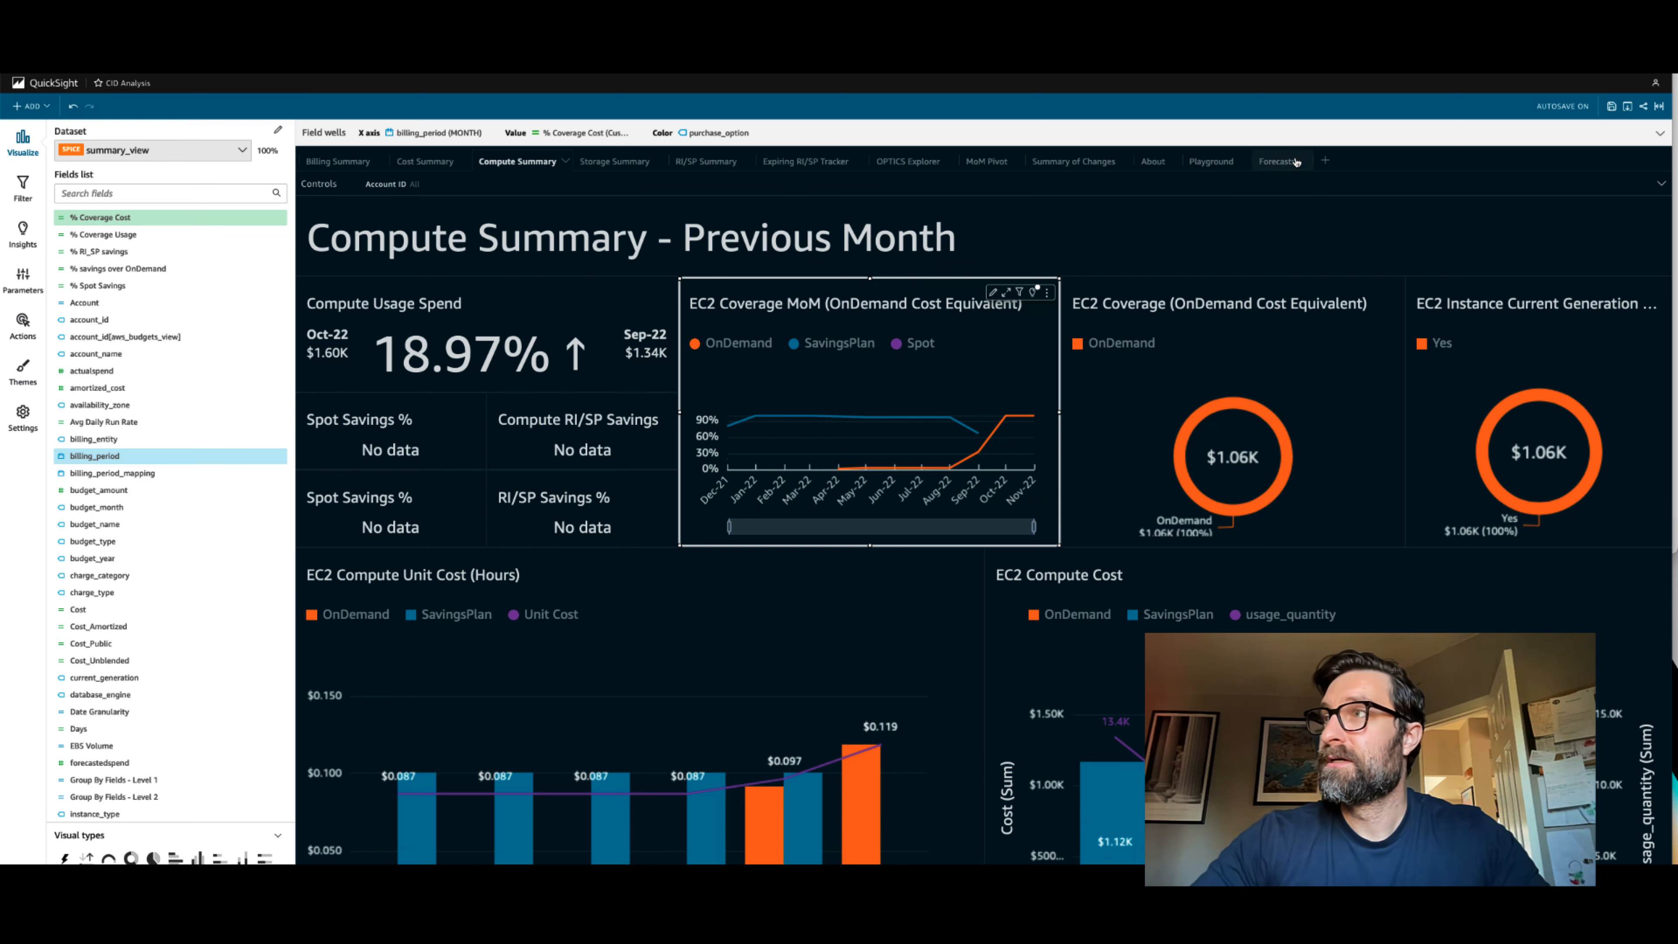
{"action": "left_click", "coordinate": [1278, 161]}
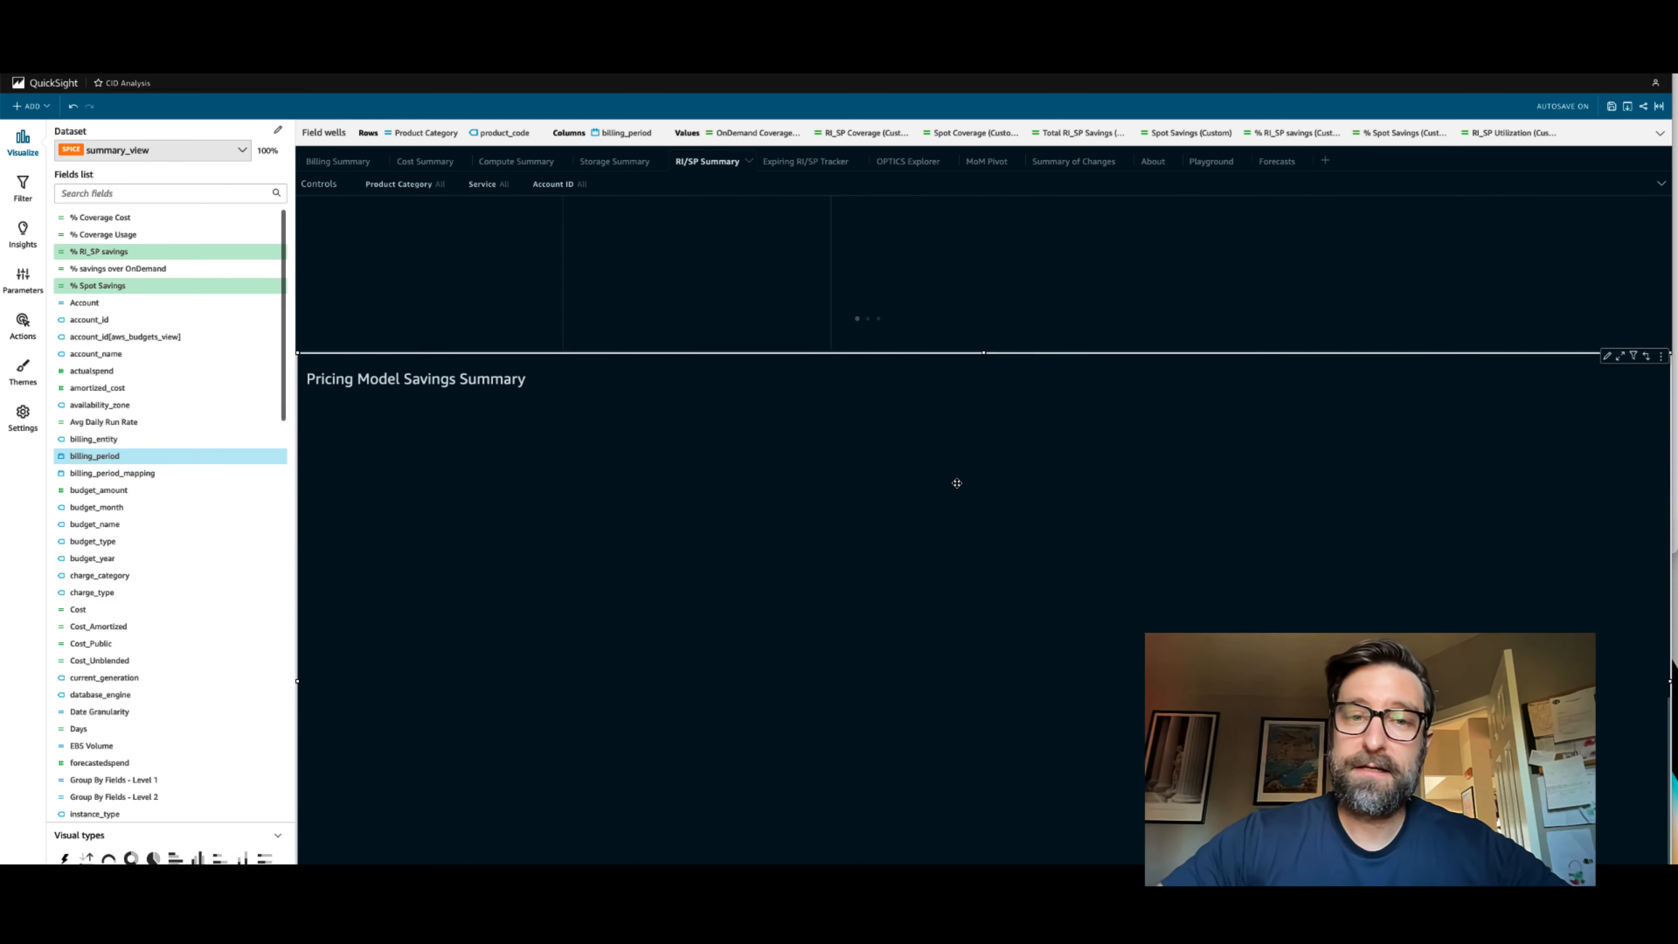
Step: Duplicate the S3 Storage Spend visual from the Storage Summary sheet to the Forecasts sheet
{"action": "scroll", "coordinate": [956, 483], "scroll_direction": "up", "scroll_amount": 15}
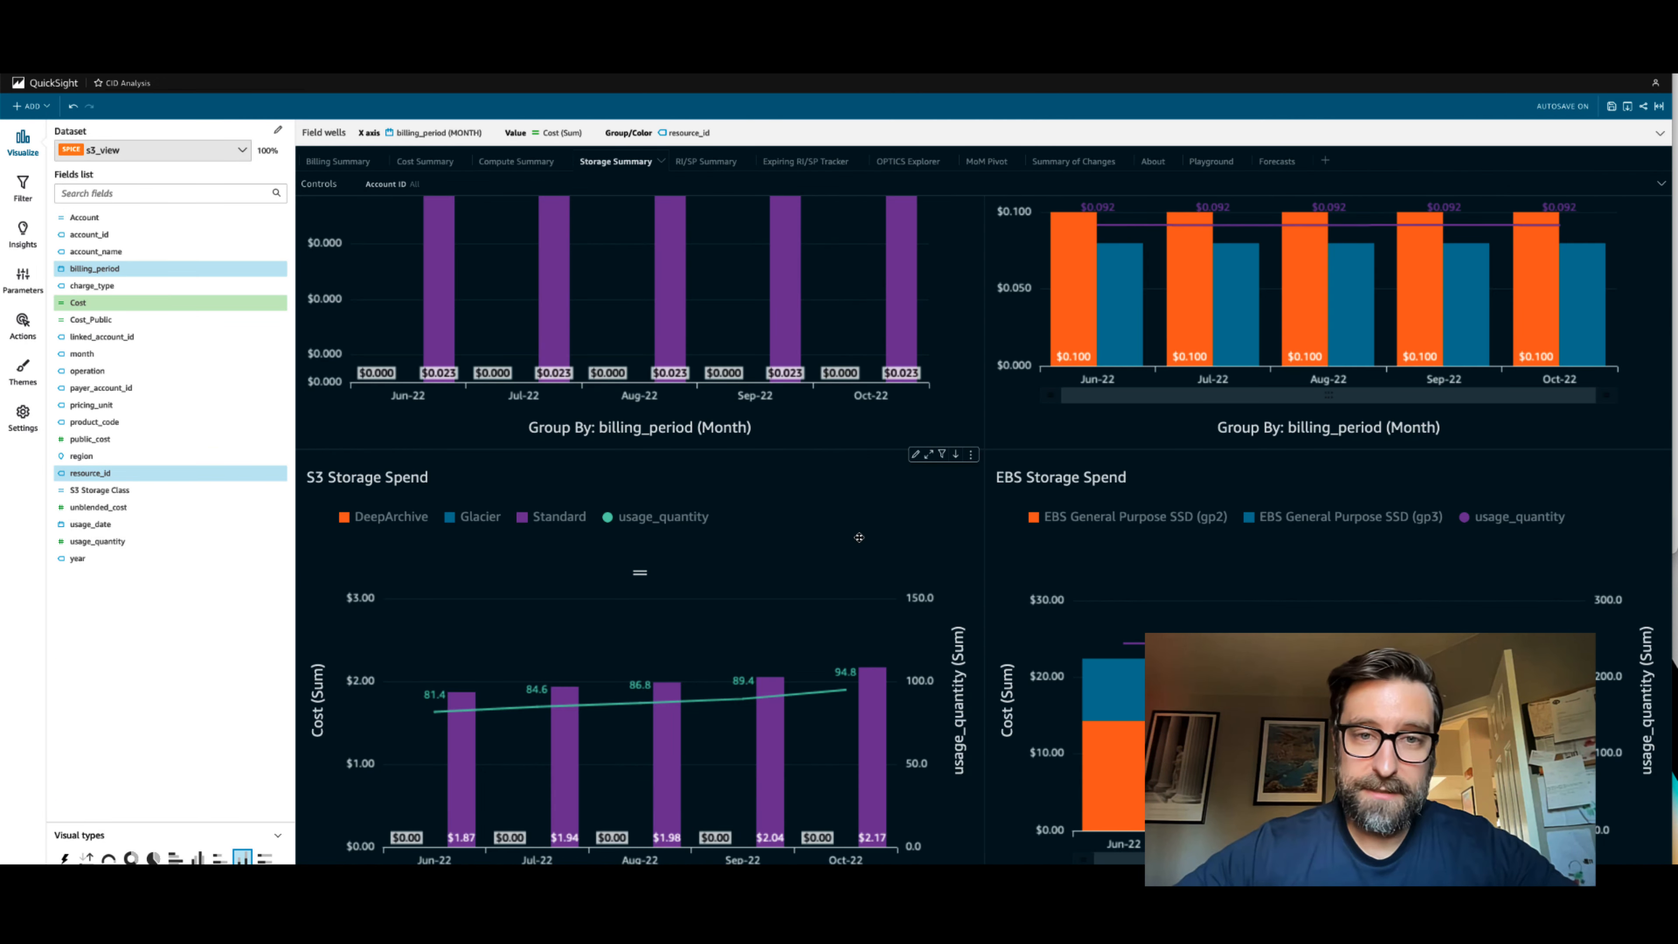
{"action": "left_click", "coordinate": [858, 537]}
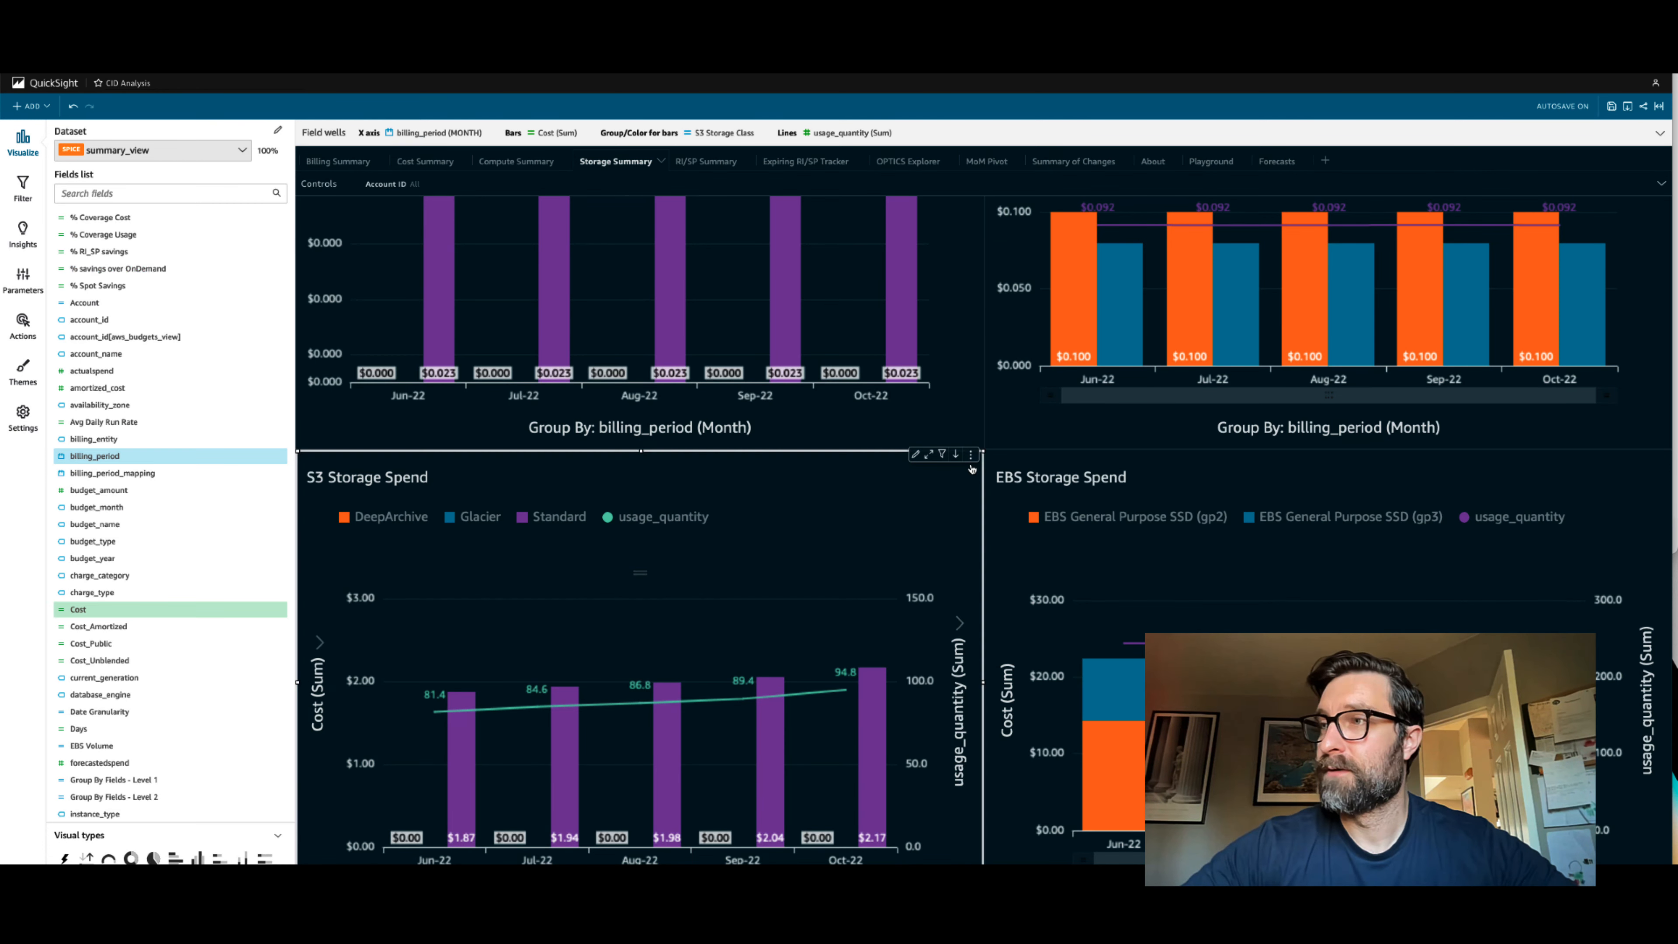
{"action": "left_click", "coordinate": [971, 455]}
{"action": "mouse_move", "coordinate": [935, 505]}
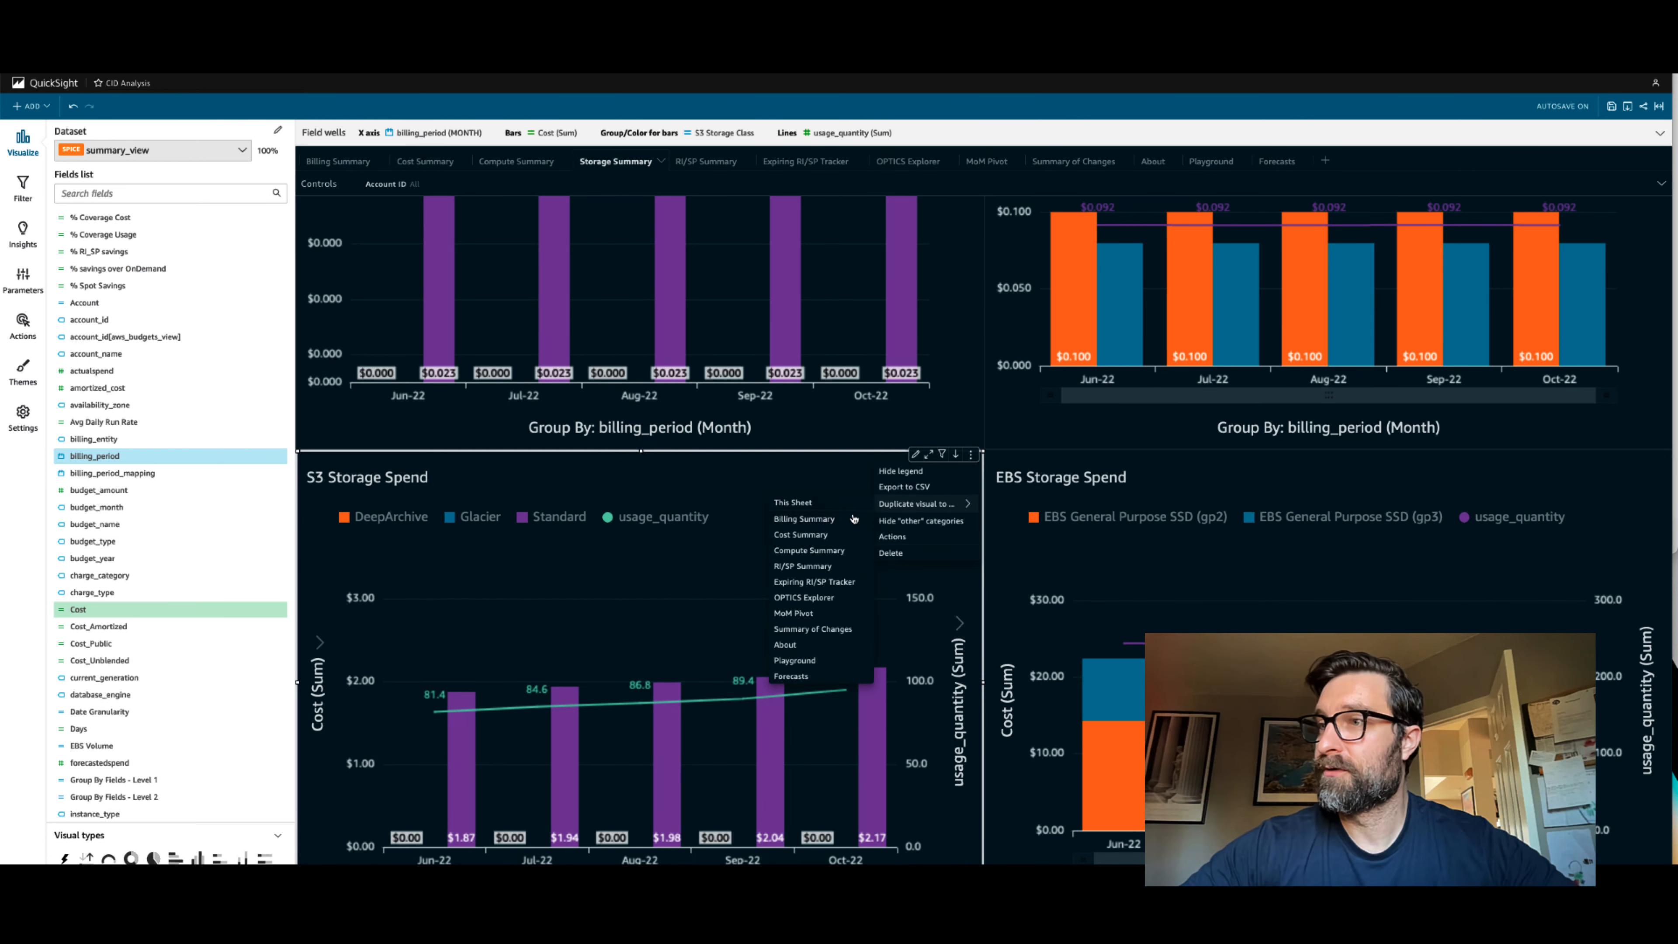
{"action": "left_click", "coordinate": [792, 676]}
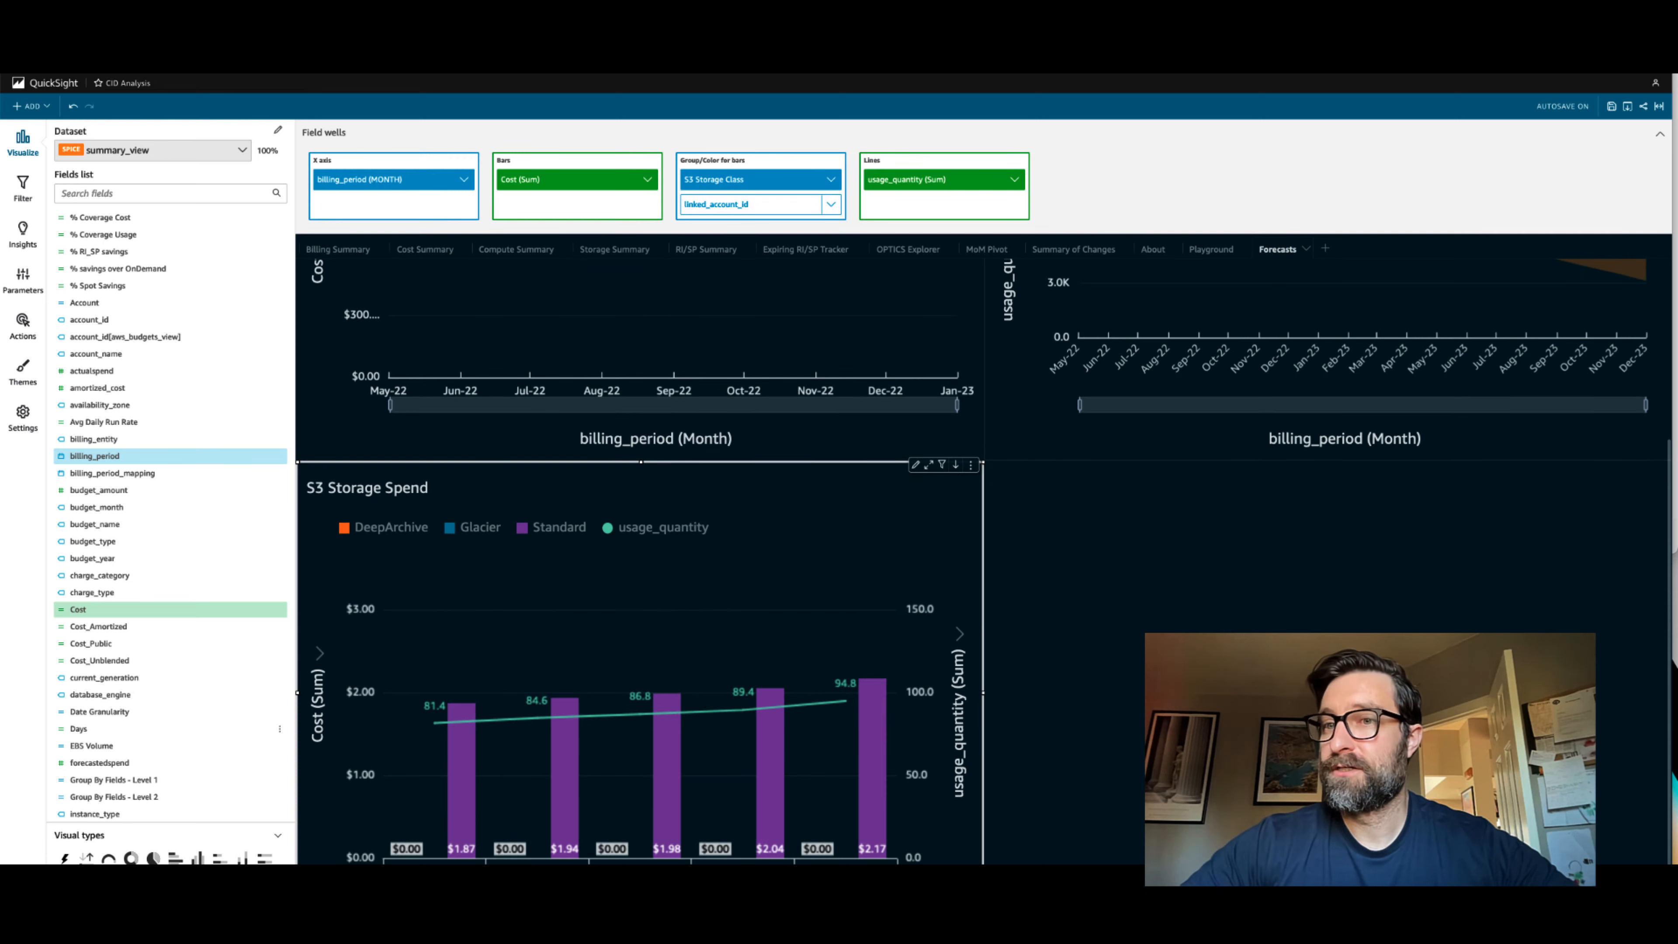
Step: Convert the S3 Storage Spend copy to a line chart and replace its Cost value with usage_quantity
{"action": "left_click", "coordinate": [86, 857]}
{"action": "left_click", "coordinate": [647, 179]}
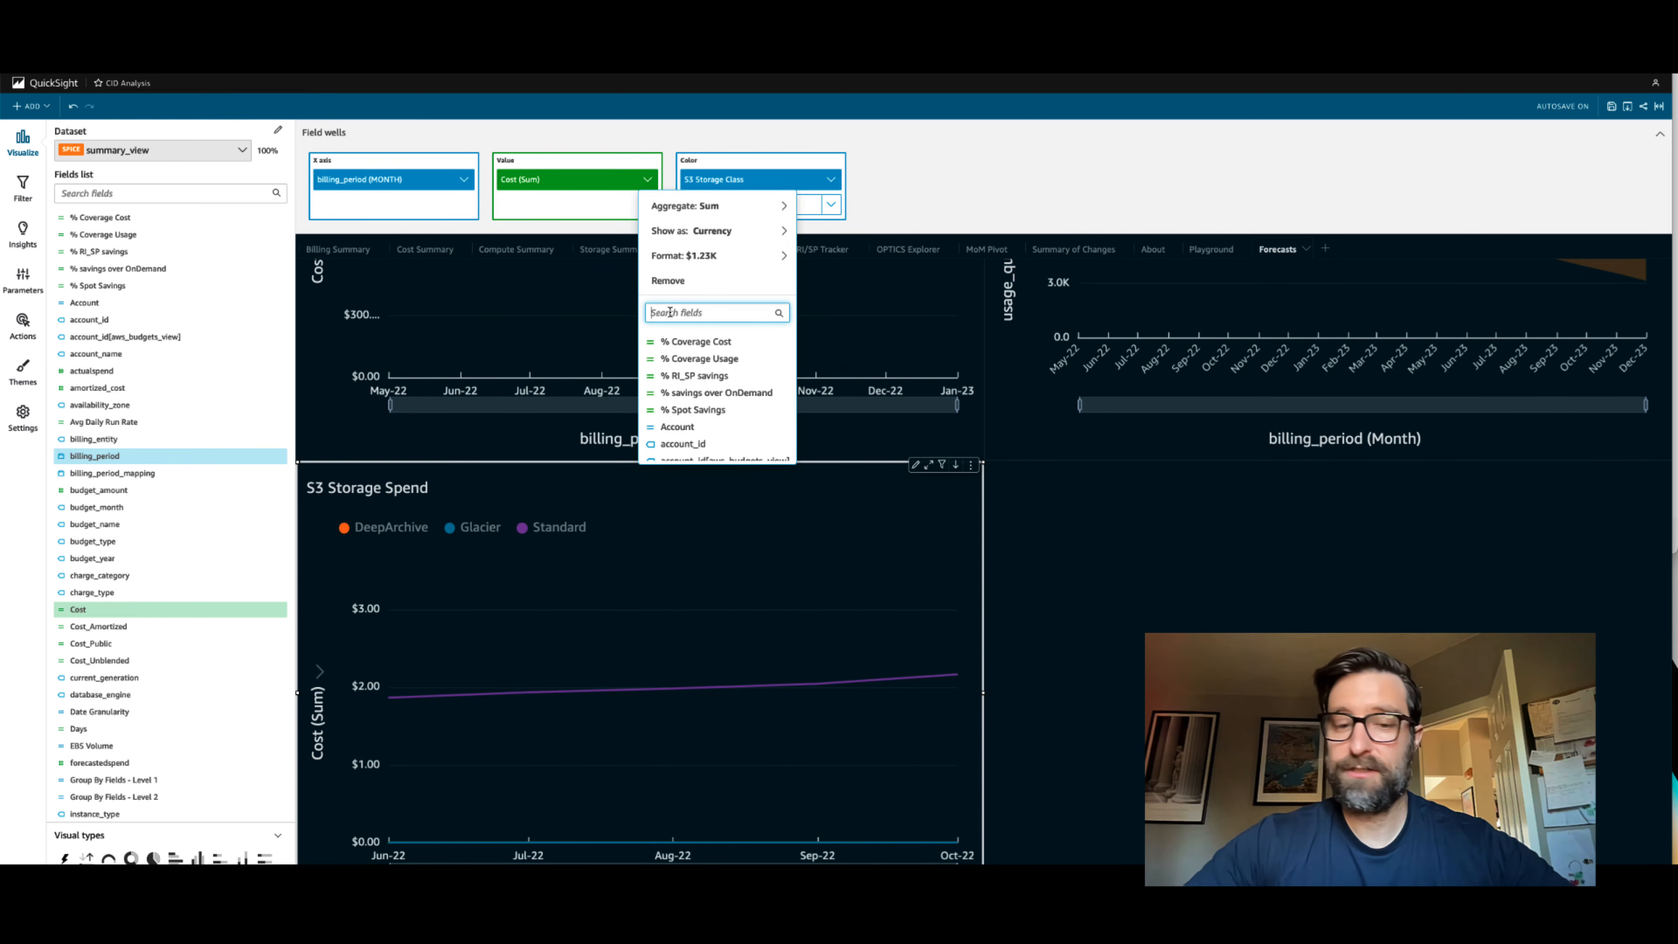
{"action": "type", "text": "usage"}
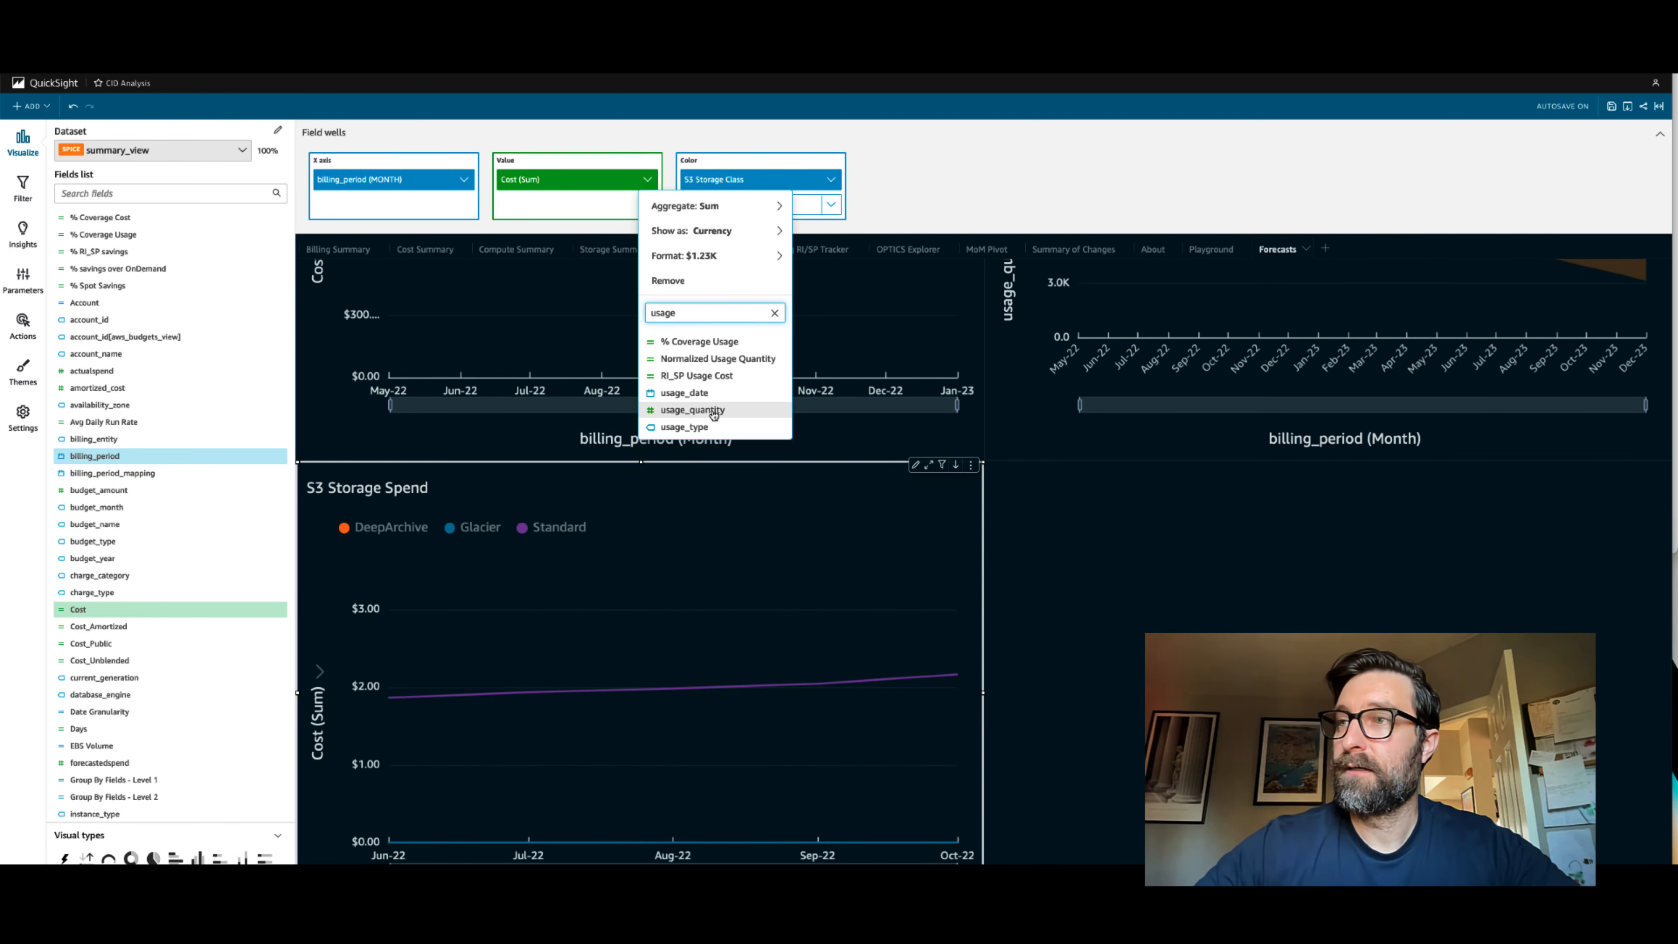
{"action": "left_click", "coordinate": [694, 409]}
Step: Remove linked_account_id and S3 Storage Class from the S3 line chart's color grouping and add a forecast of 4 periods forward
{"action": "left_click", "coordinate": [830, 204]}
{"action": "left_click", "coordinate": [850, 255]}
{"action": "left_click", "coordinate": [830, 179]}
{"action": "left_click", "coordinate": [850, 230]}
{"action": "left_click", "coordinate": [971, 439]}
{"action": "left_click", "coordinate": [921, 489]}
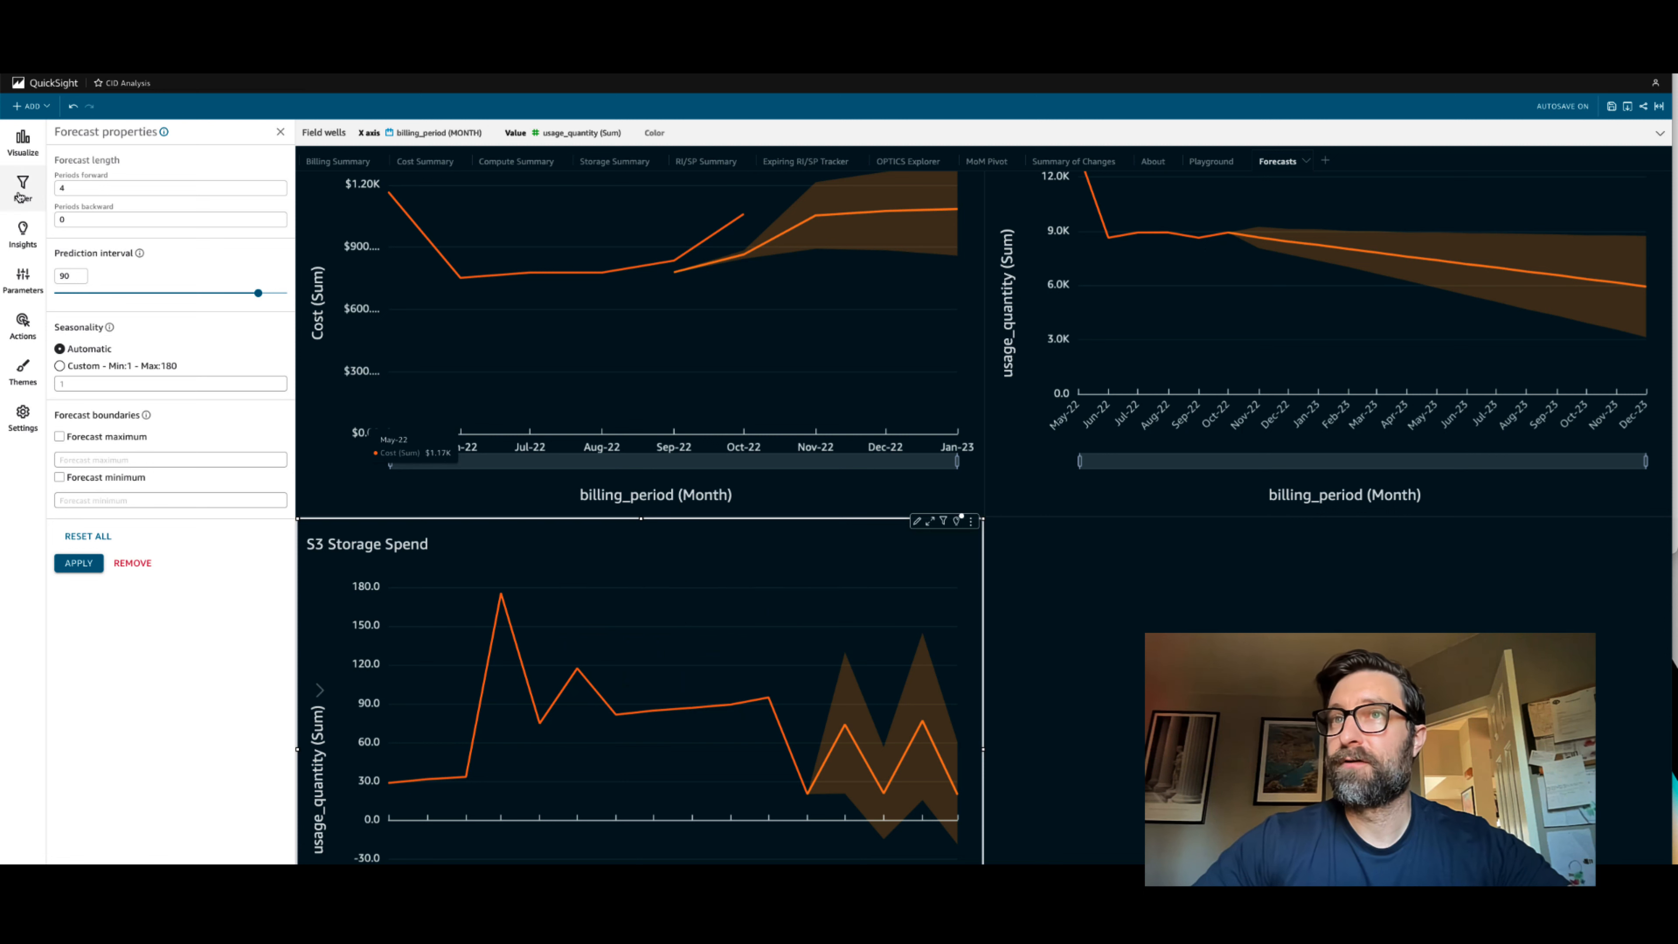
Step: Add a usage_date filter to the S3 Storage Spend chart, using relative dates limited to the last 7 months
{"action": "left_click", "coordinate": [23, 187]}
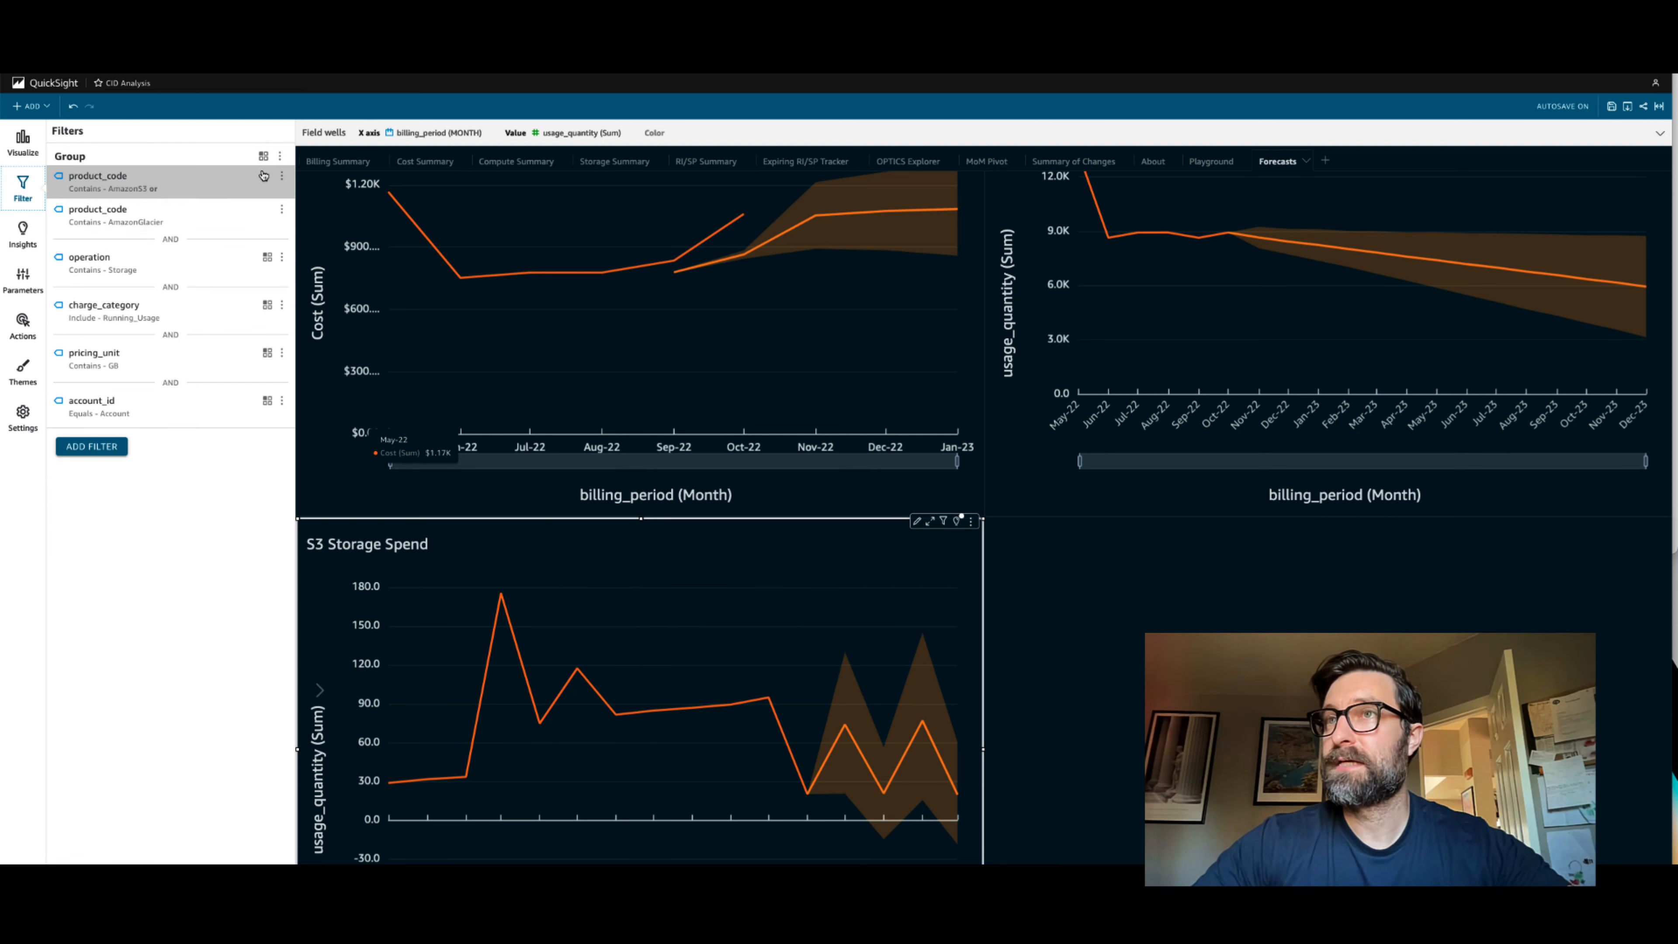
{"action": "left_click", "coordinate": [151, 253]}
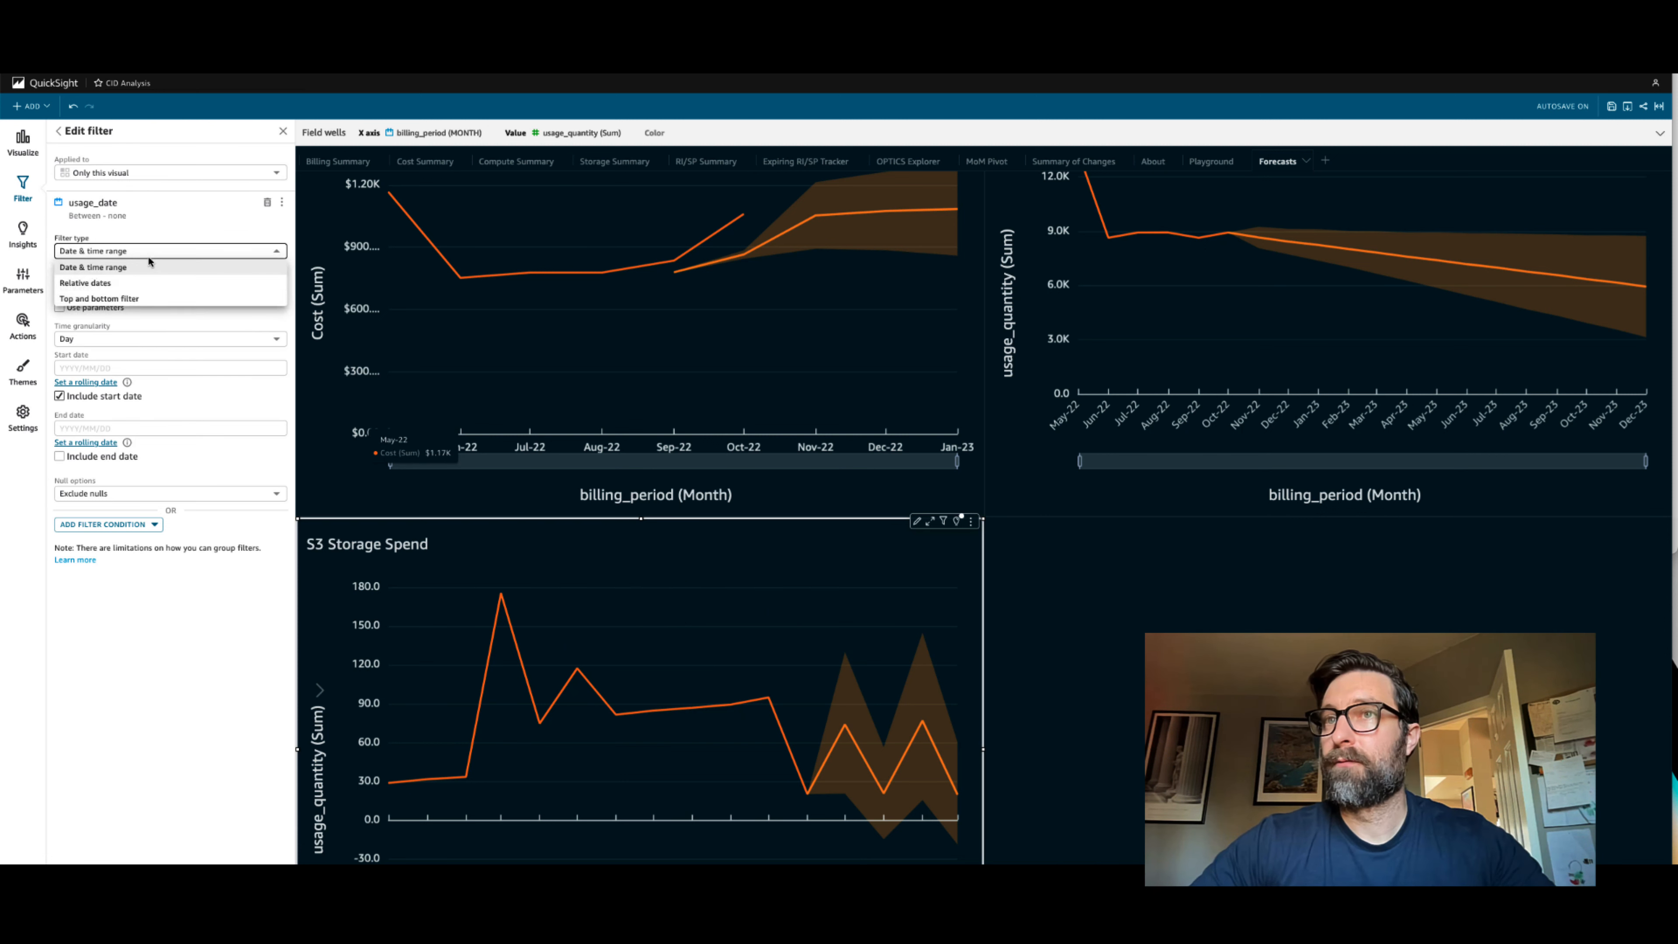
{"action": "left_click", "coordinate": [136, 284]}
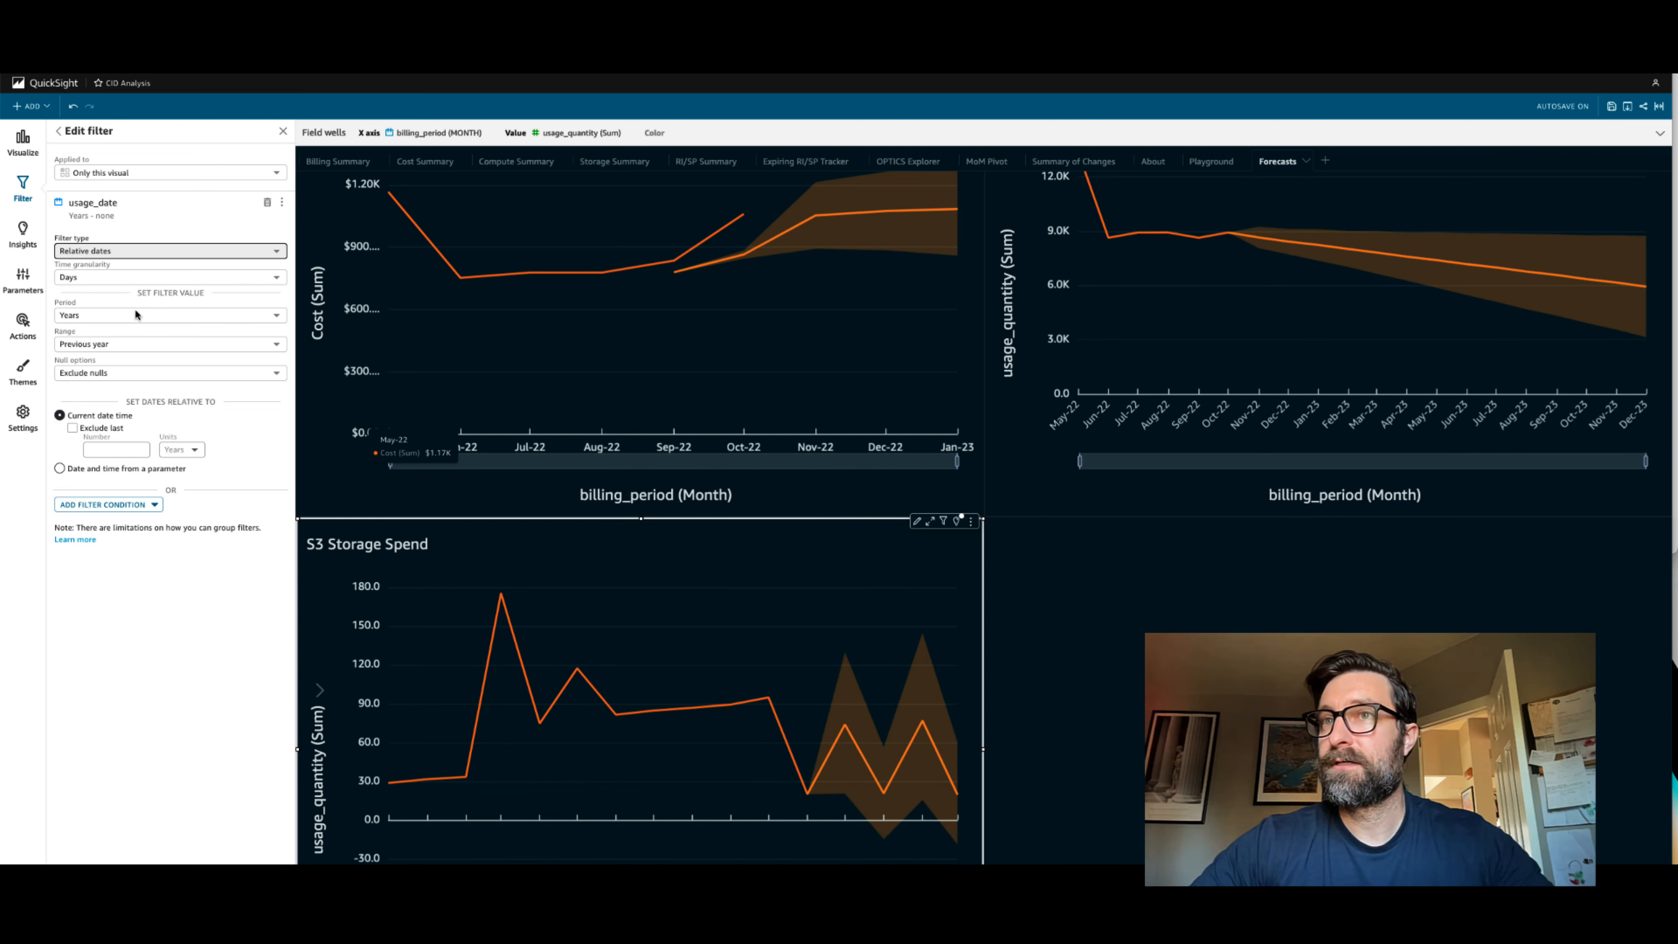
{"action": "left_click", "coordinate": [105, 318]}
{"action": "left_click", "coordinate": [110, 377]}
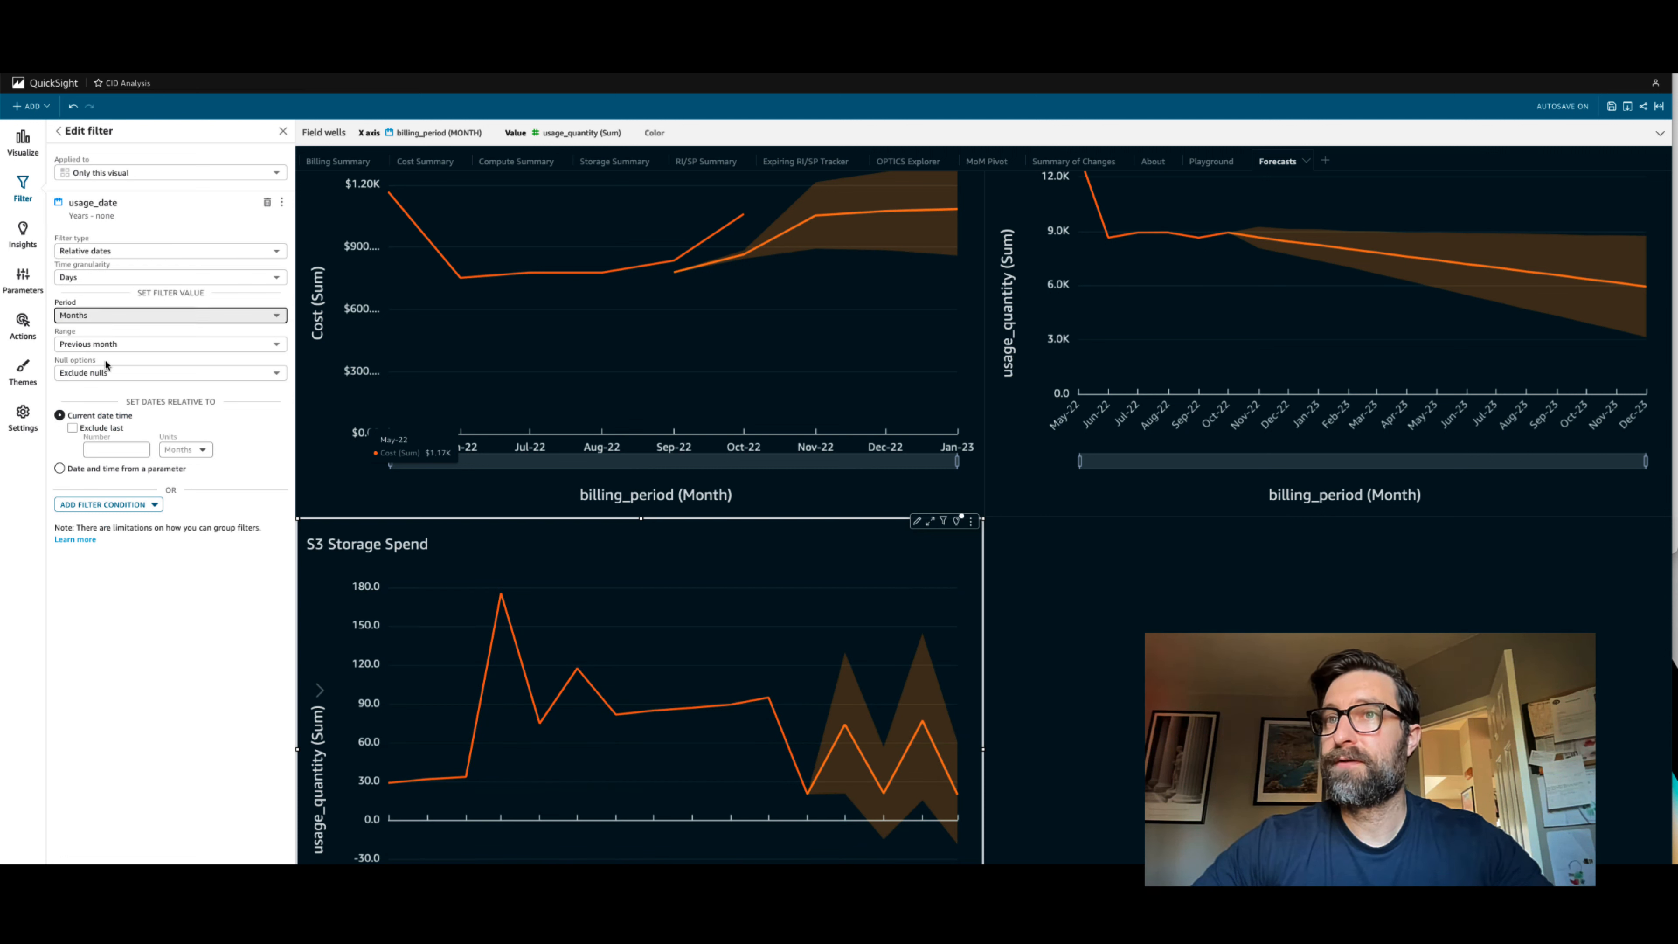
{"action": "left_click", "coordinate": [106, 344]}
{"action": "left_click", "coordinate": [103, 406]}
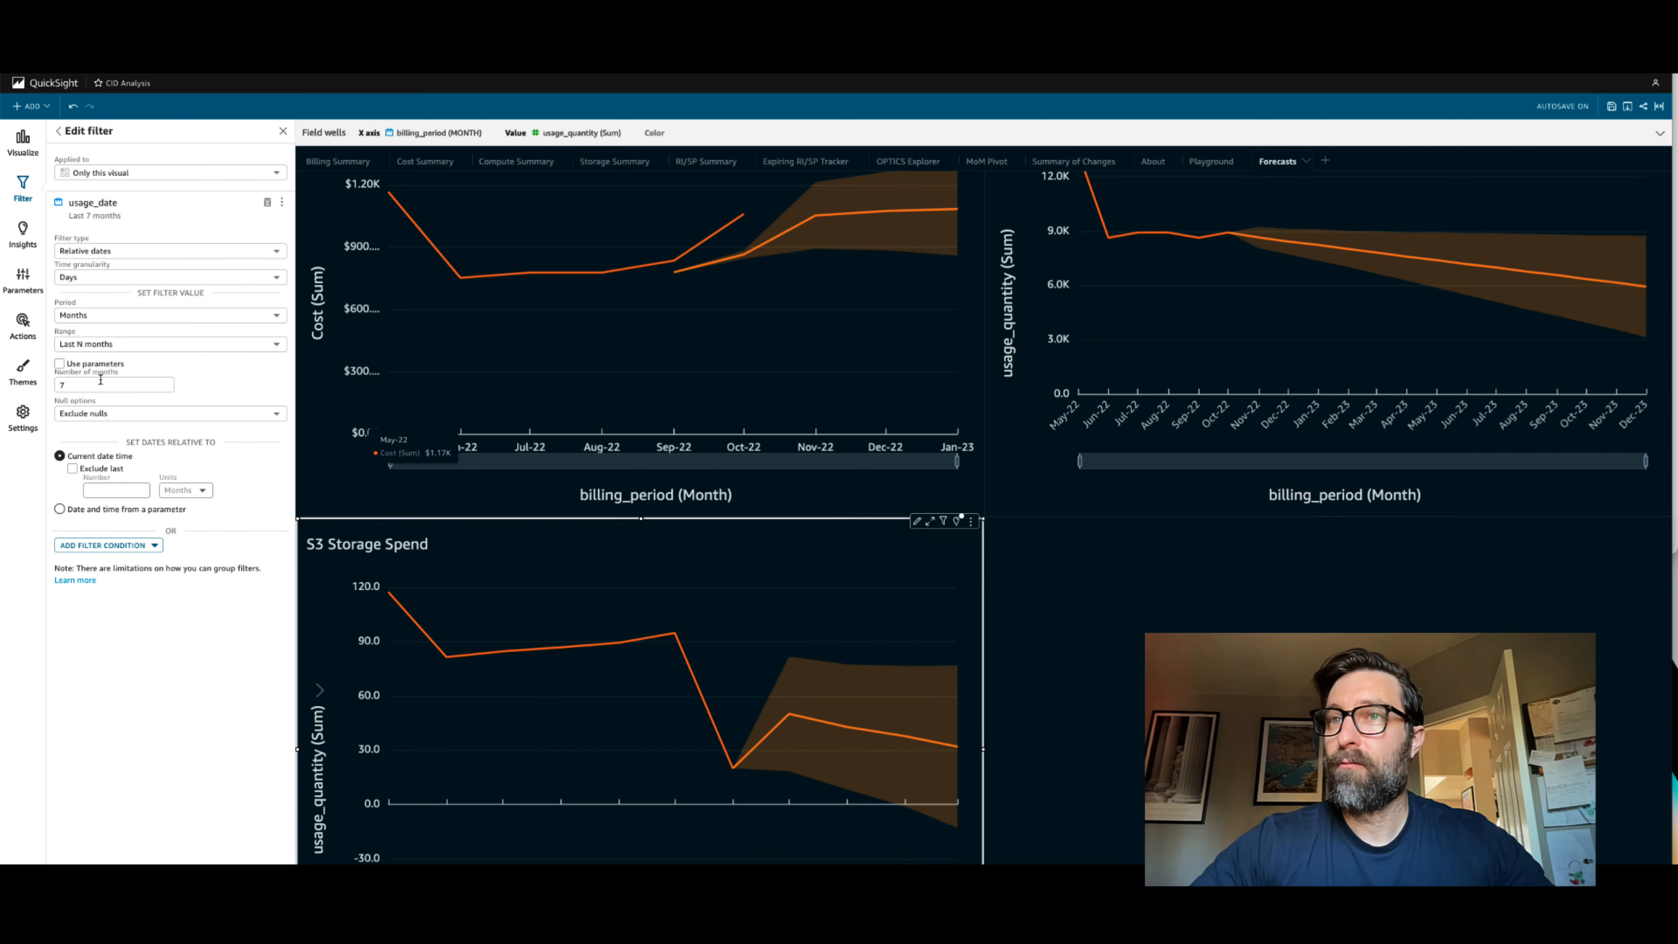
Step: Exclude the last 1 month from the S3 chart's usage_date filter and check the resulting forecast
{"action": "left_click", "coordinate": [72, 468]}
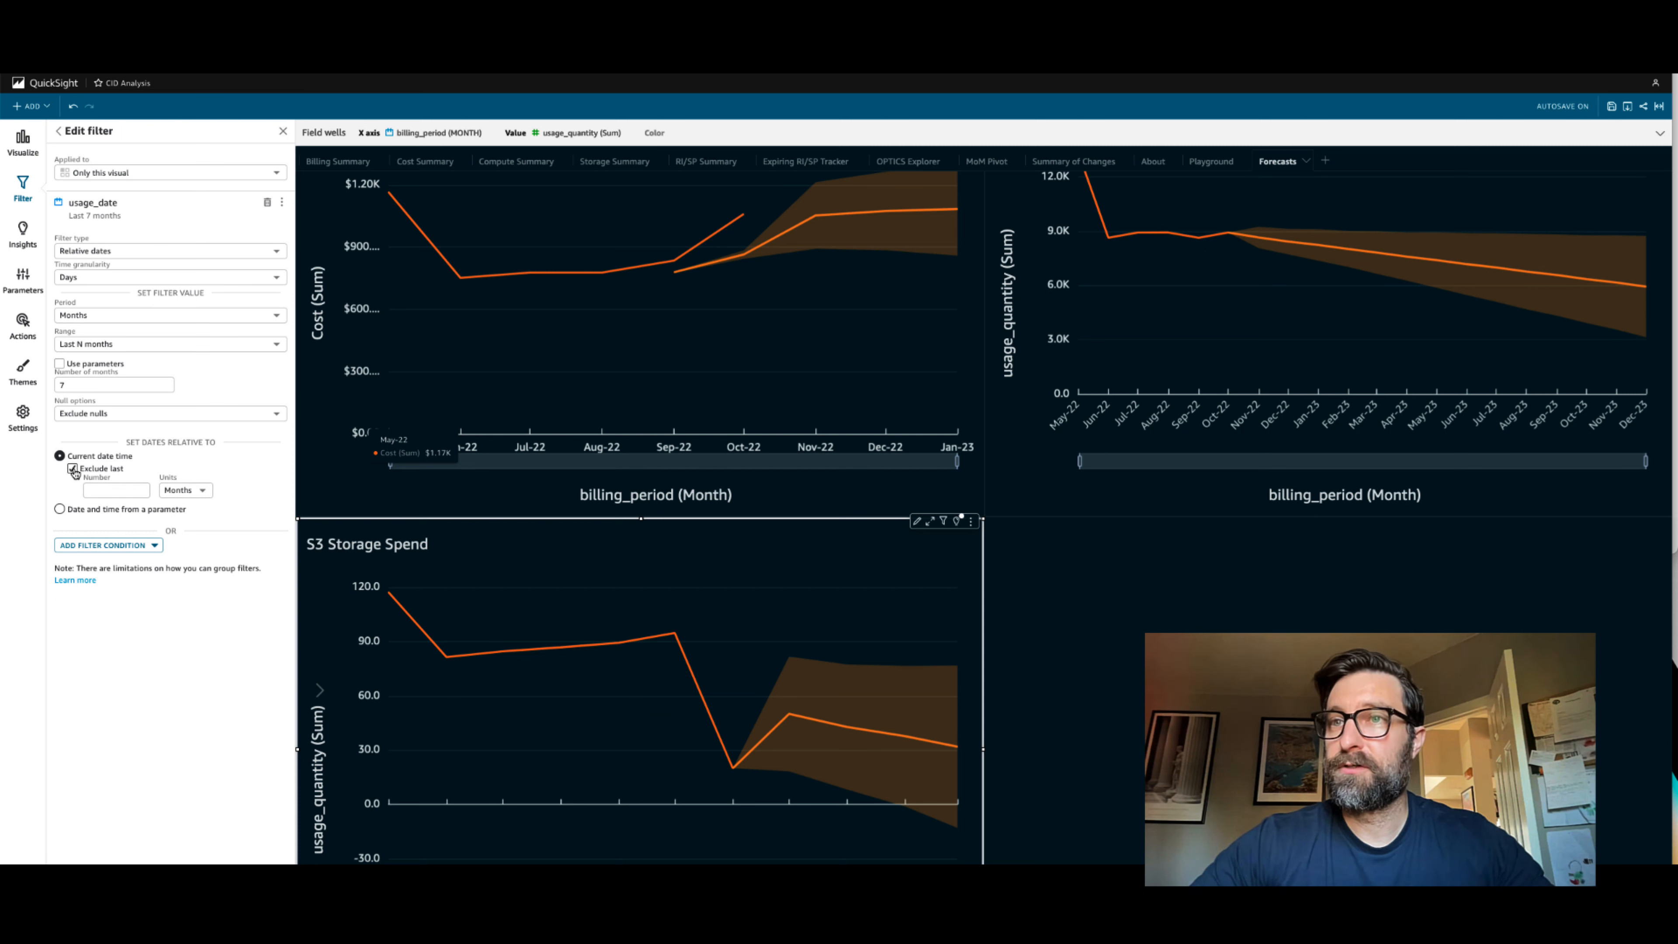
{"action": "left_click", "coordinate": [102, 490]}
{"action": "type", "text": "1"}
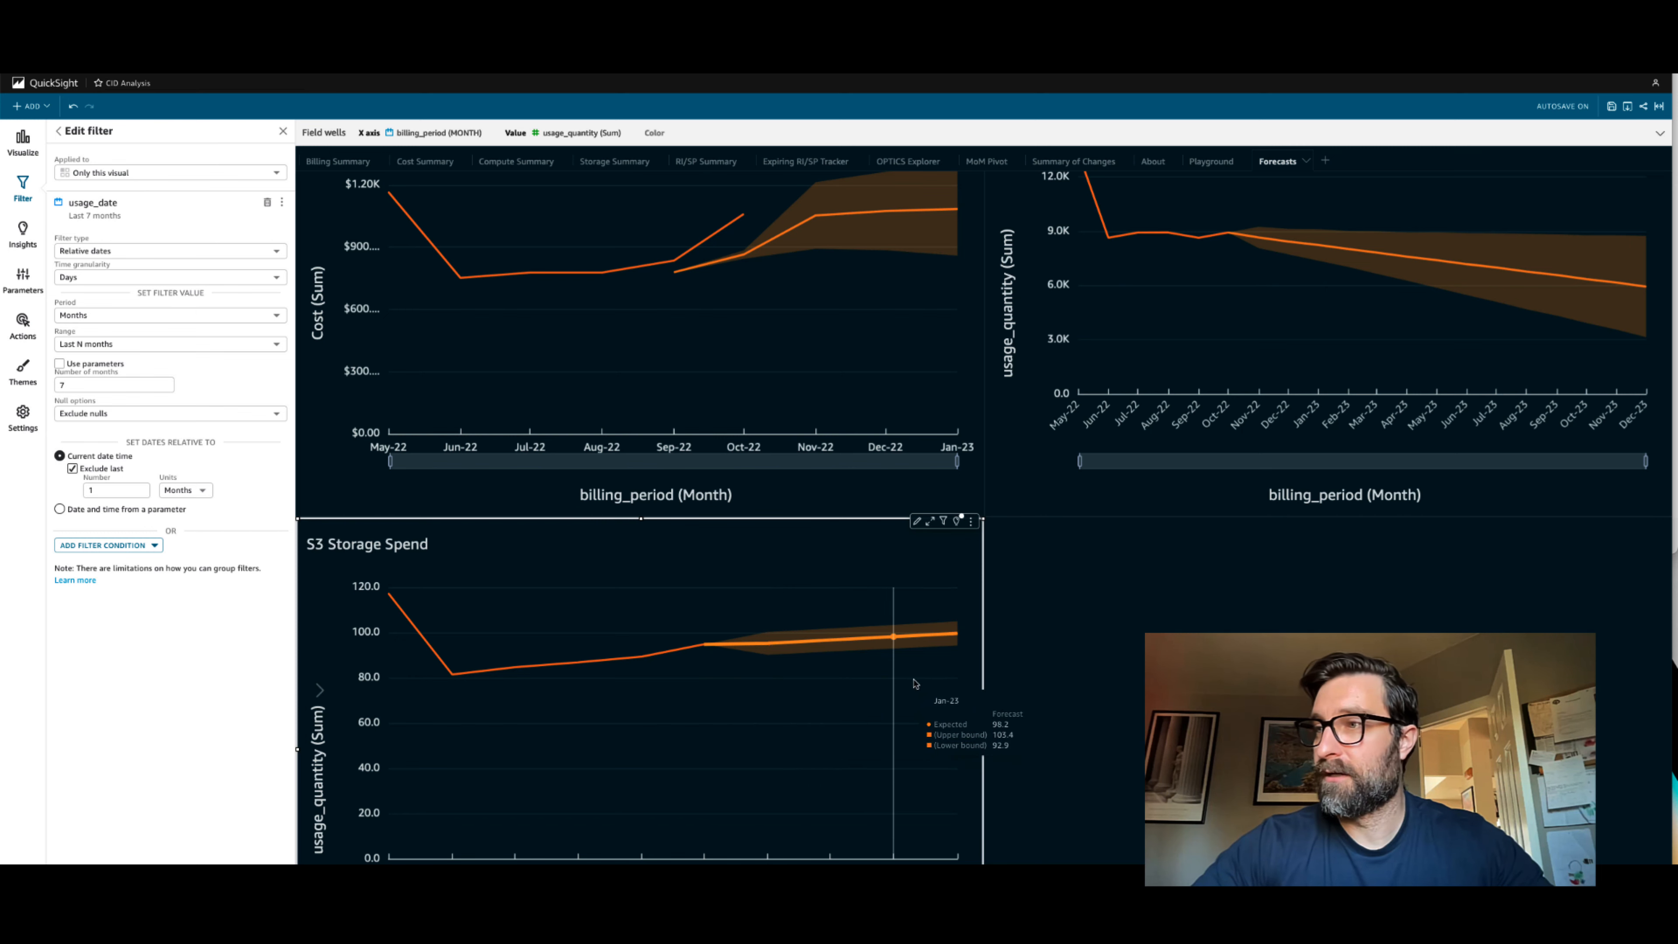
{"action": "scroll", "coordinate": [814, 546], "scroll_direction": "down", "scroll_amount": 1}
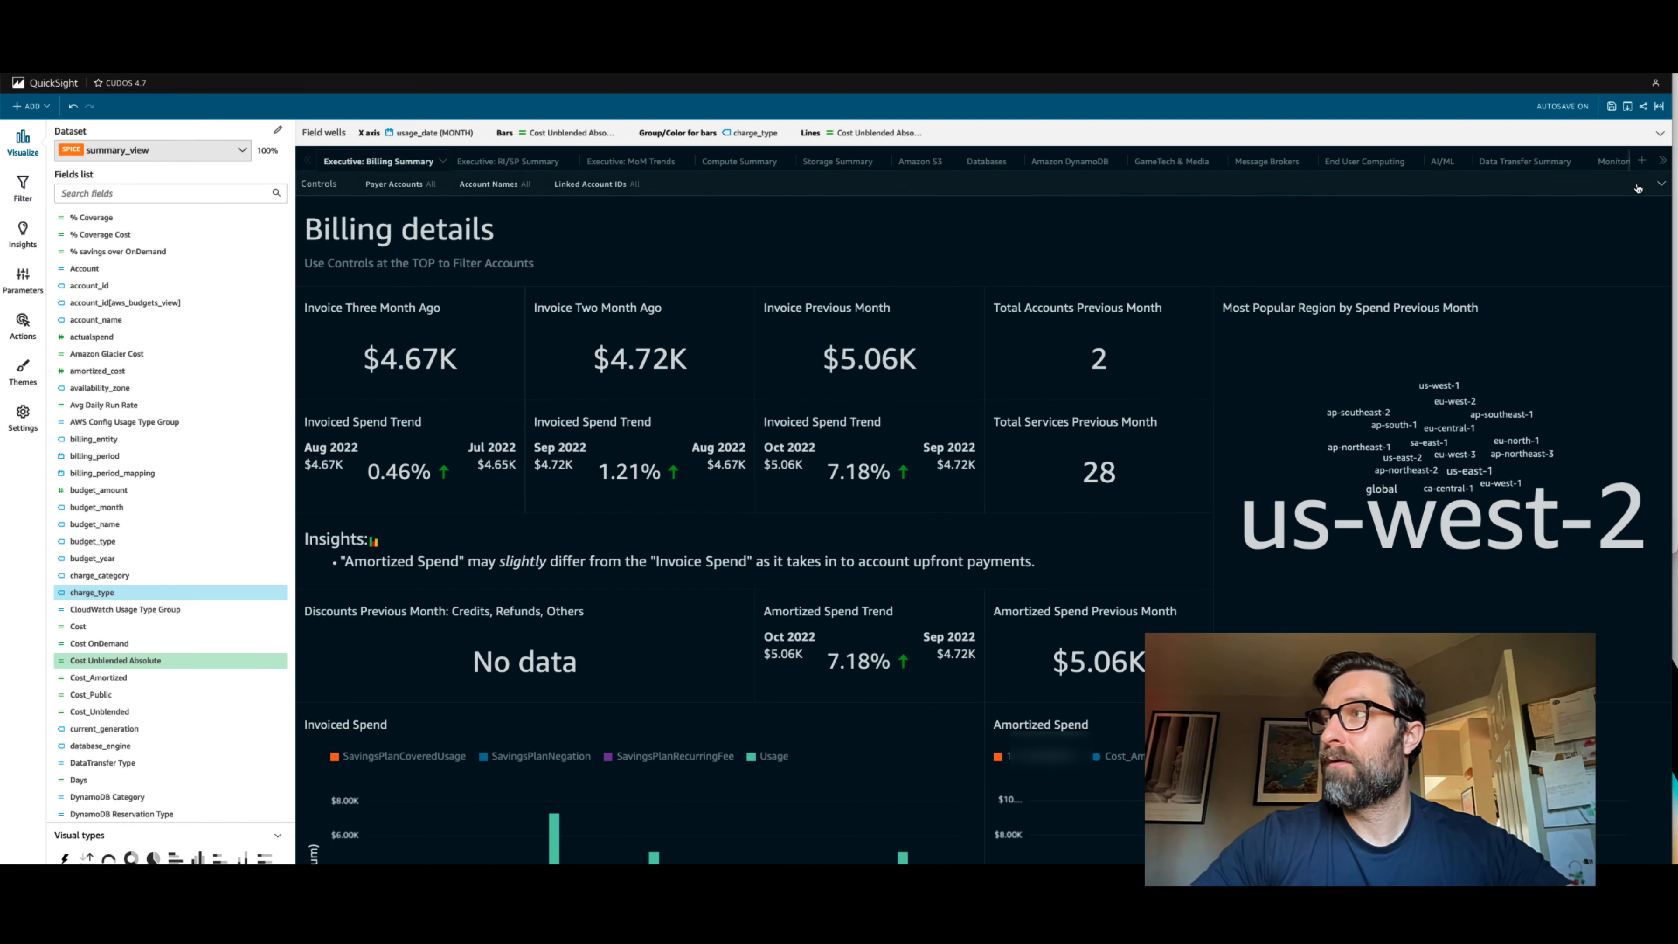
Step: Add a Forecasts sheet to the CUDOS 4.7 analysis and duplicate Data Transfer Daily GB per Operations from Data Transfer Summary onto it
{"action": "left_click", "coordinate": [1642, 161]}
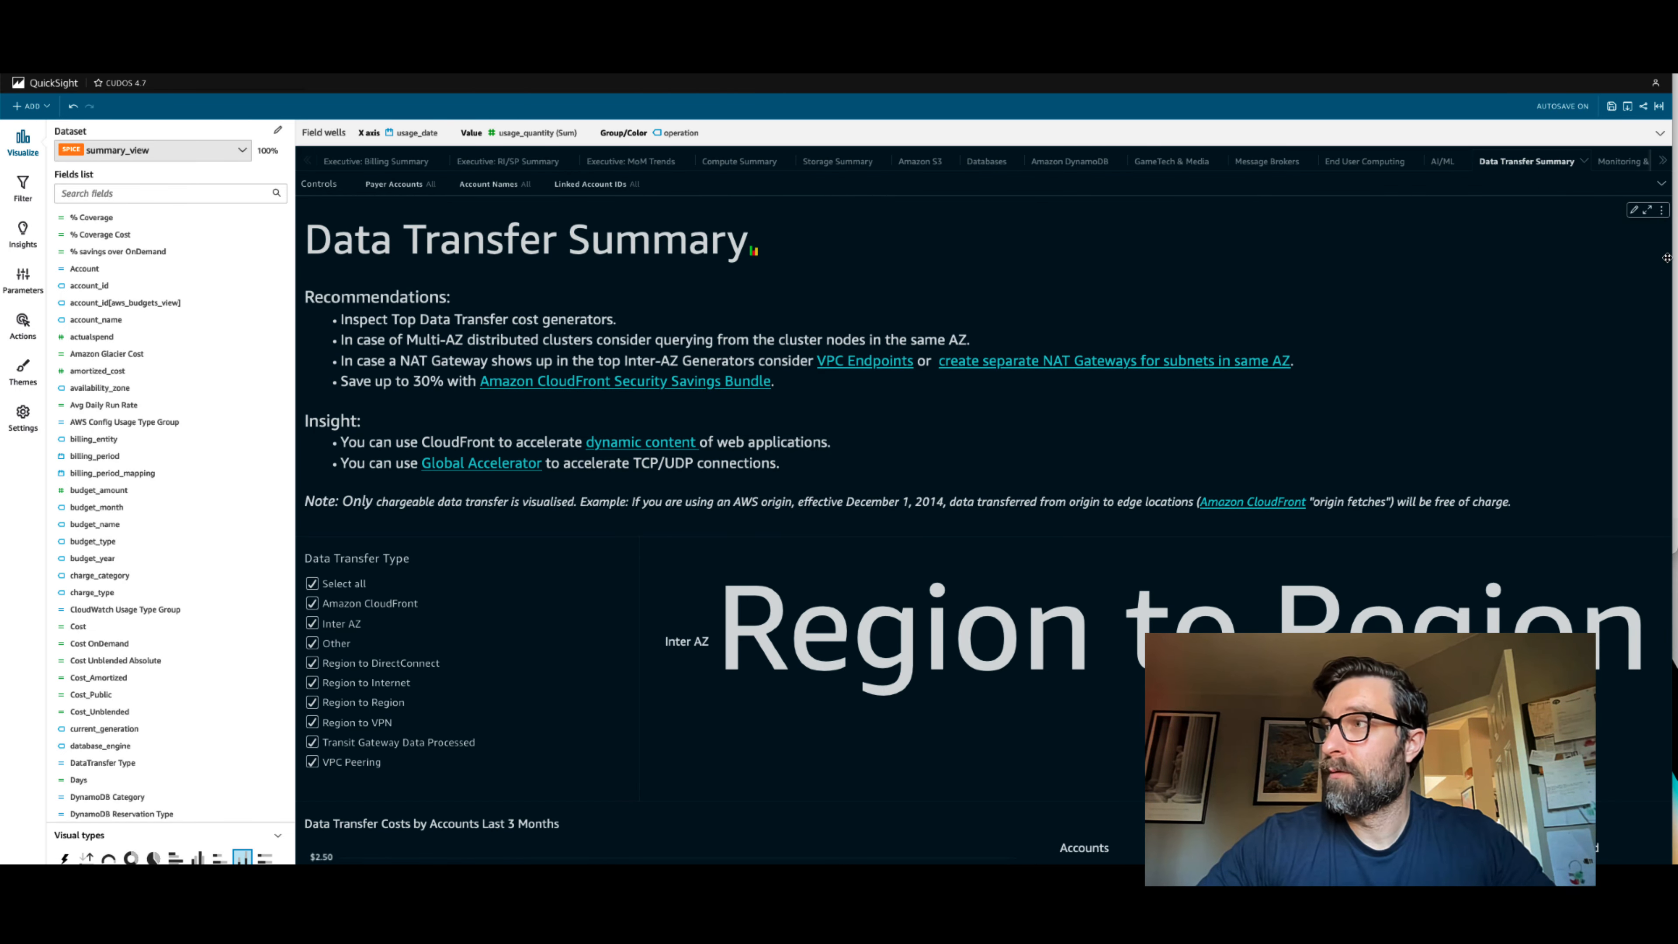
{"action": "scroll", "coordinate": [1667, 261], "scroll_direction": "down", "scroll_amount": 3}
{"action": "scroll", "coordinate": [1667, 261], "scroll_direction": "down", "scroll_amount": 4}
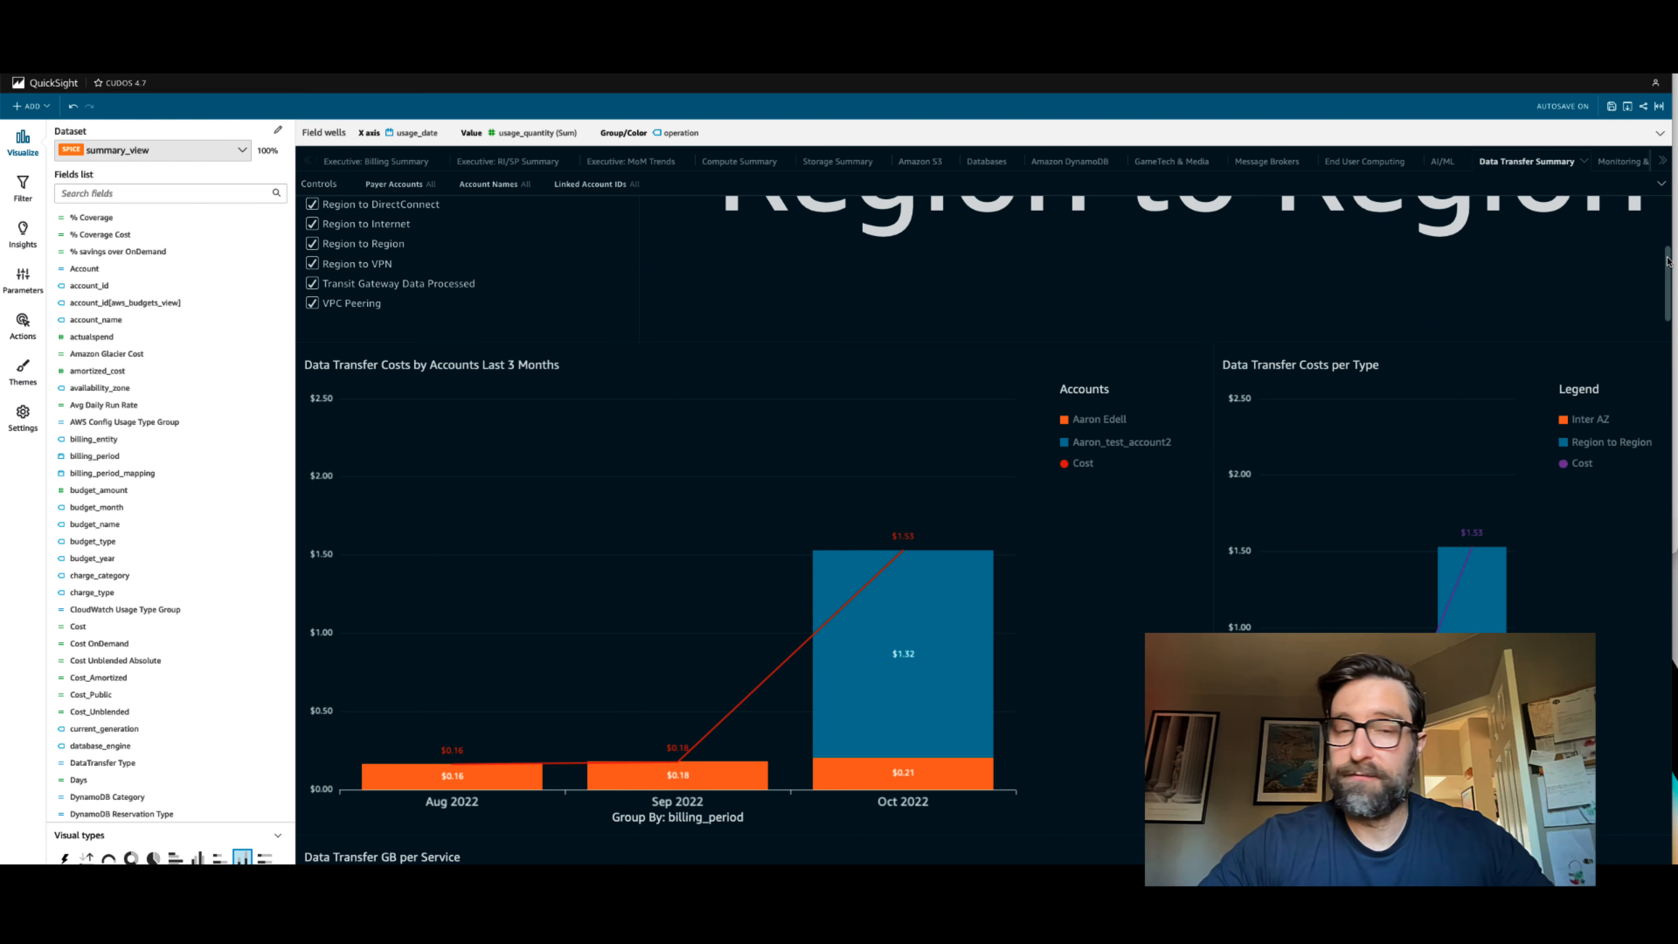
{"action": "scroll", "coordinate": [1667, 261], "scroll_direction": "down", "scroll_amount": 10}
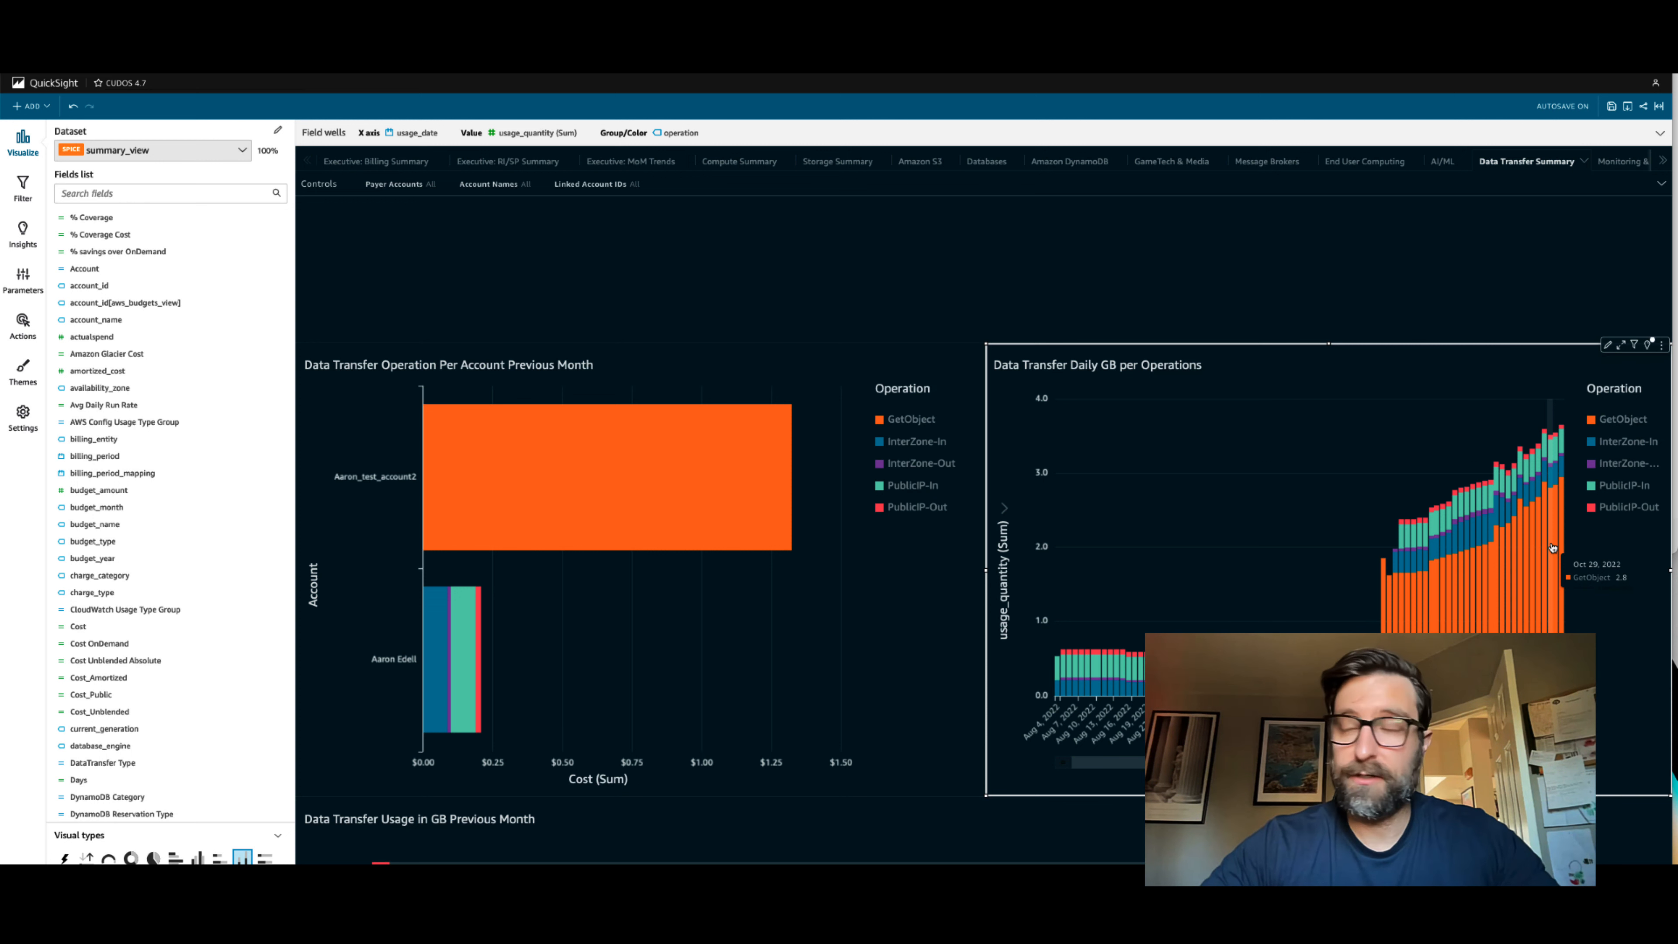
{"action": "left_click", "coordinate": [1662, 345]}
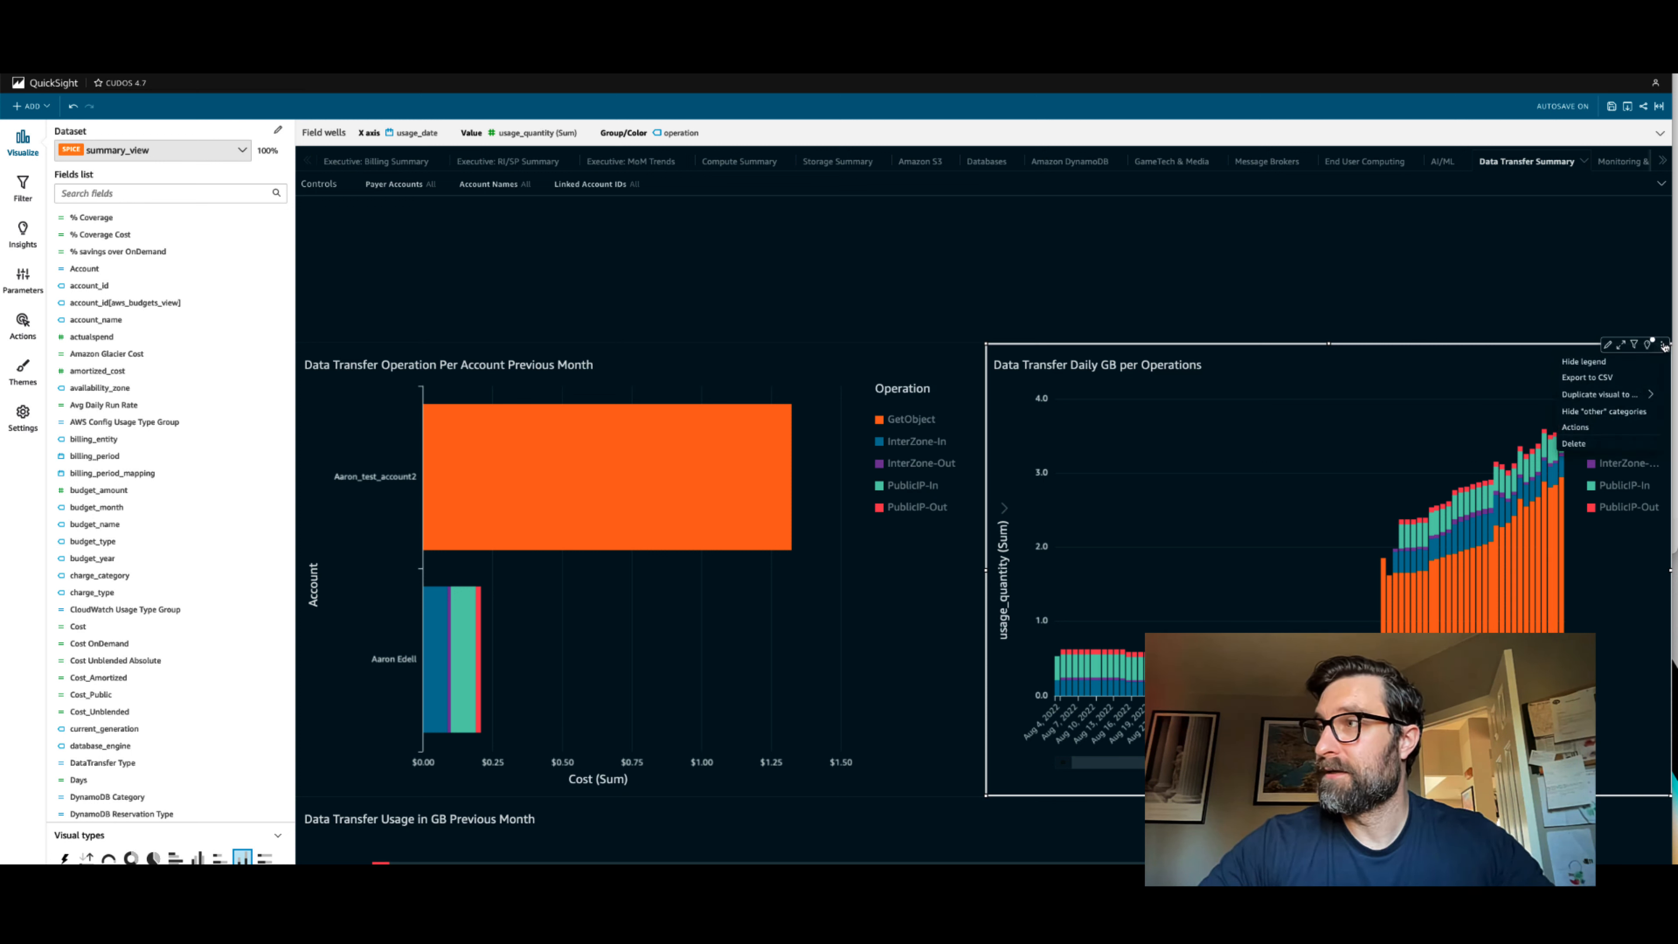
{"action": "mouse_move", "coordinate": [1619, 393]}
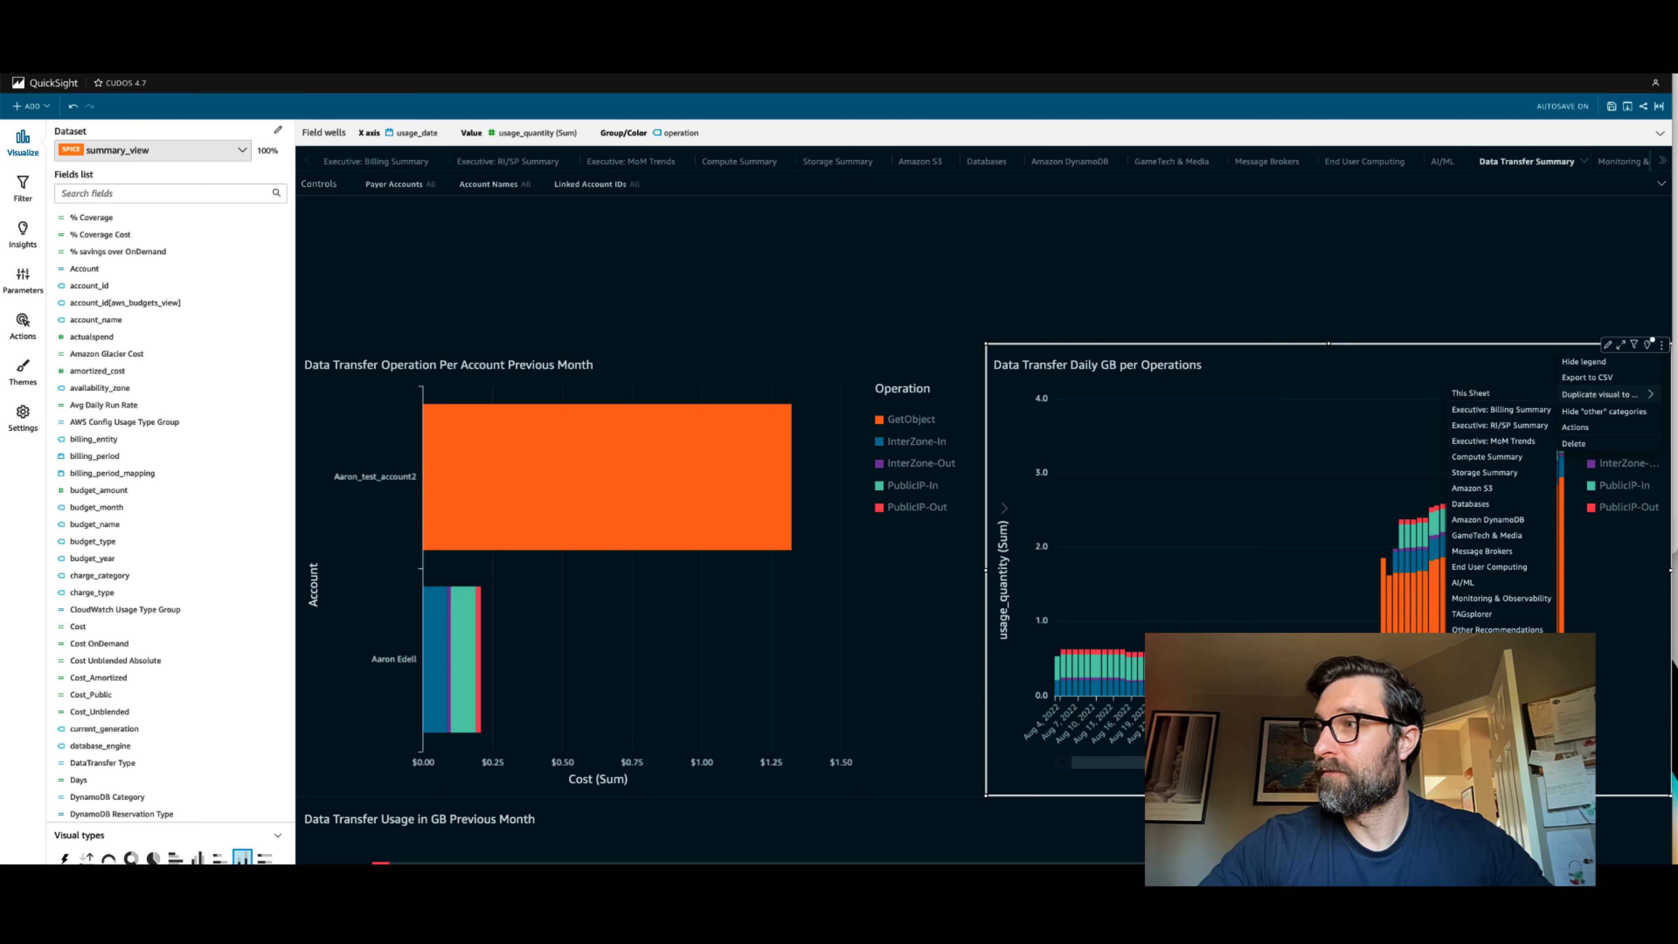
{"action": "left_click", "coordinate": [1468, 693]}
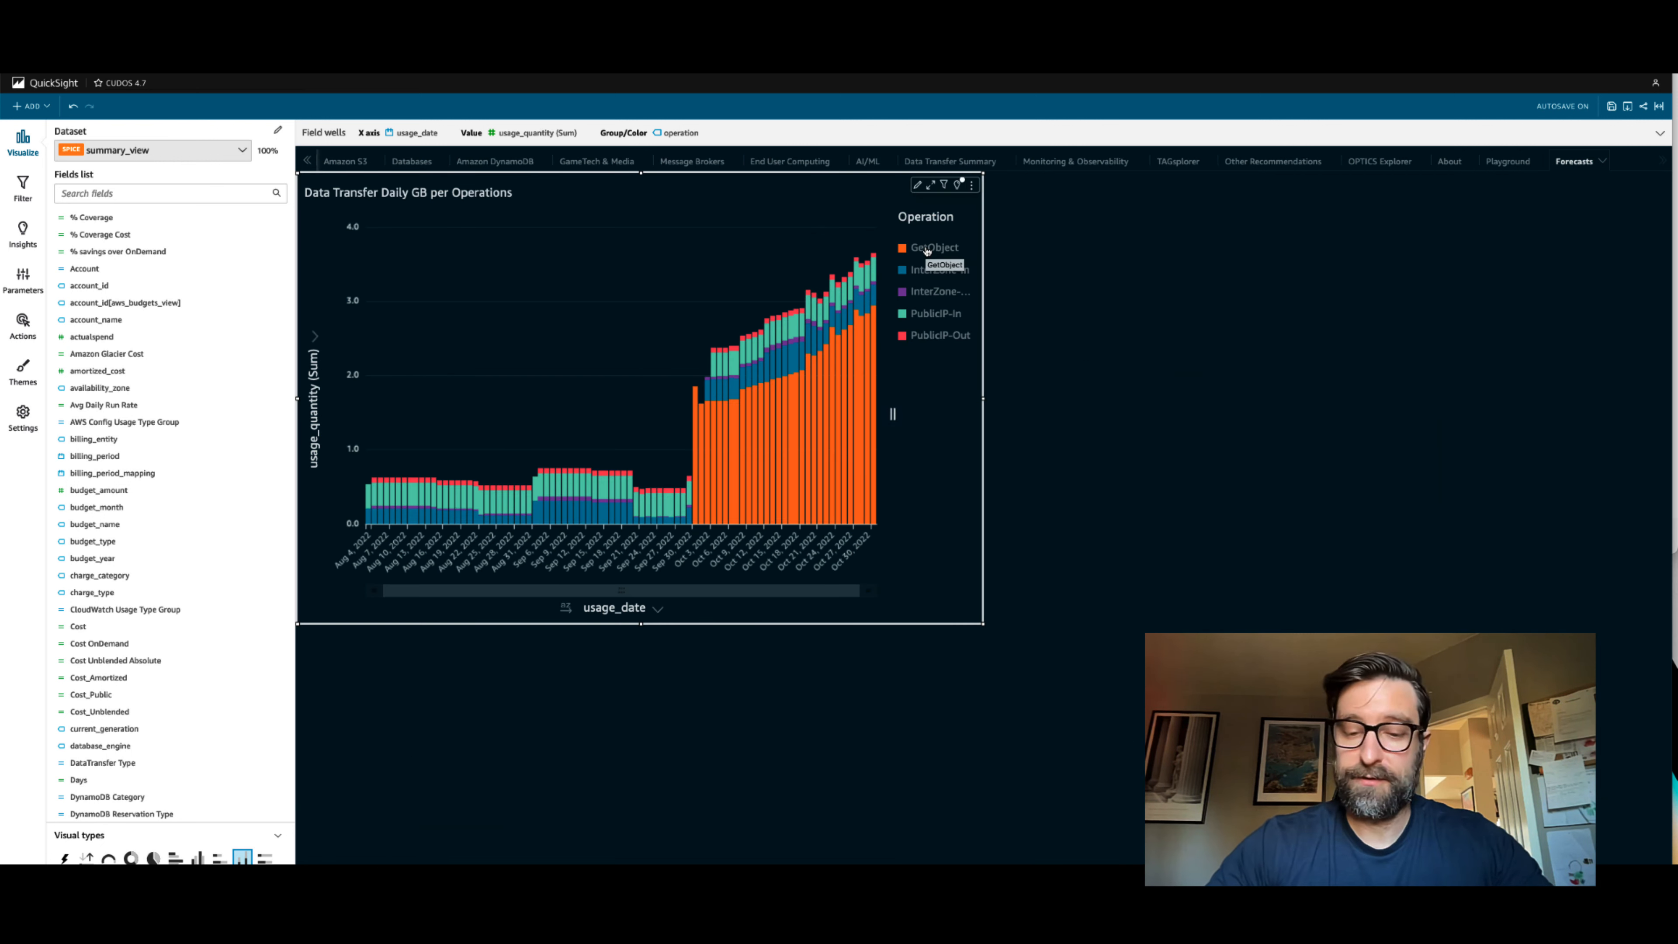
Step: Limit the duplicated data transfer visual to GetObject, remove operation from its grouping, and make it a line chart with a forecast
{"action": "left_click", "coordinate": [926, 251]}
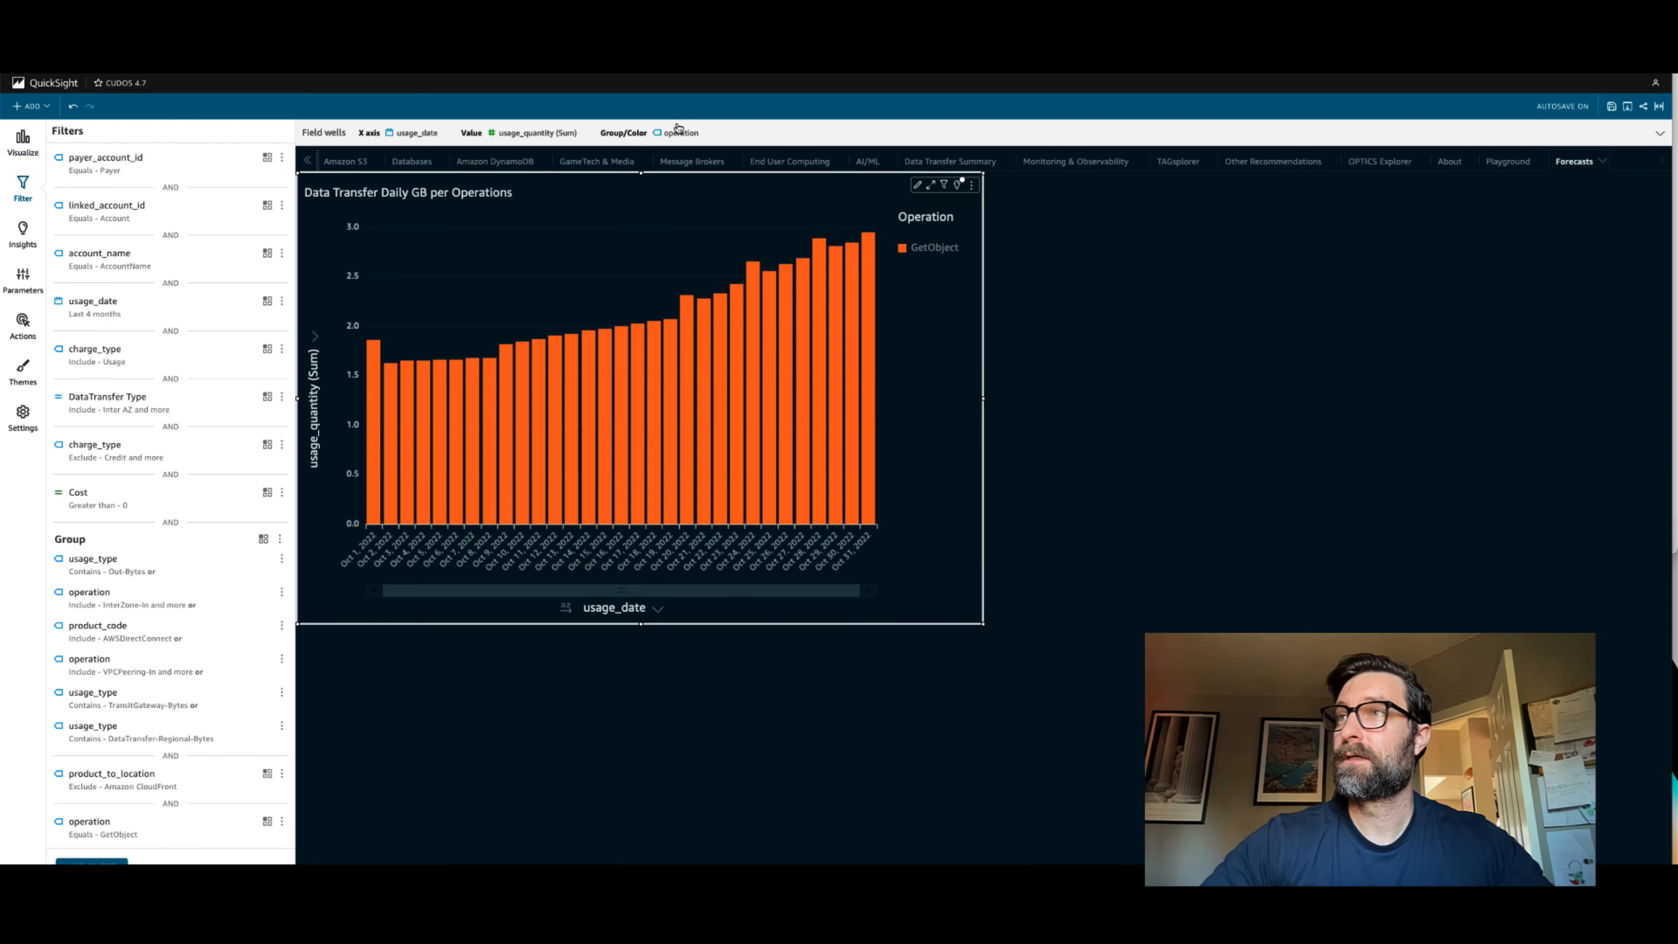
{"action": "left_click", "coordinate": [678, 134]}
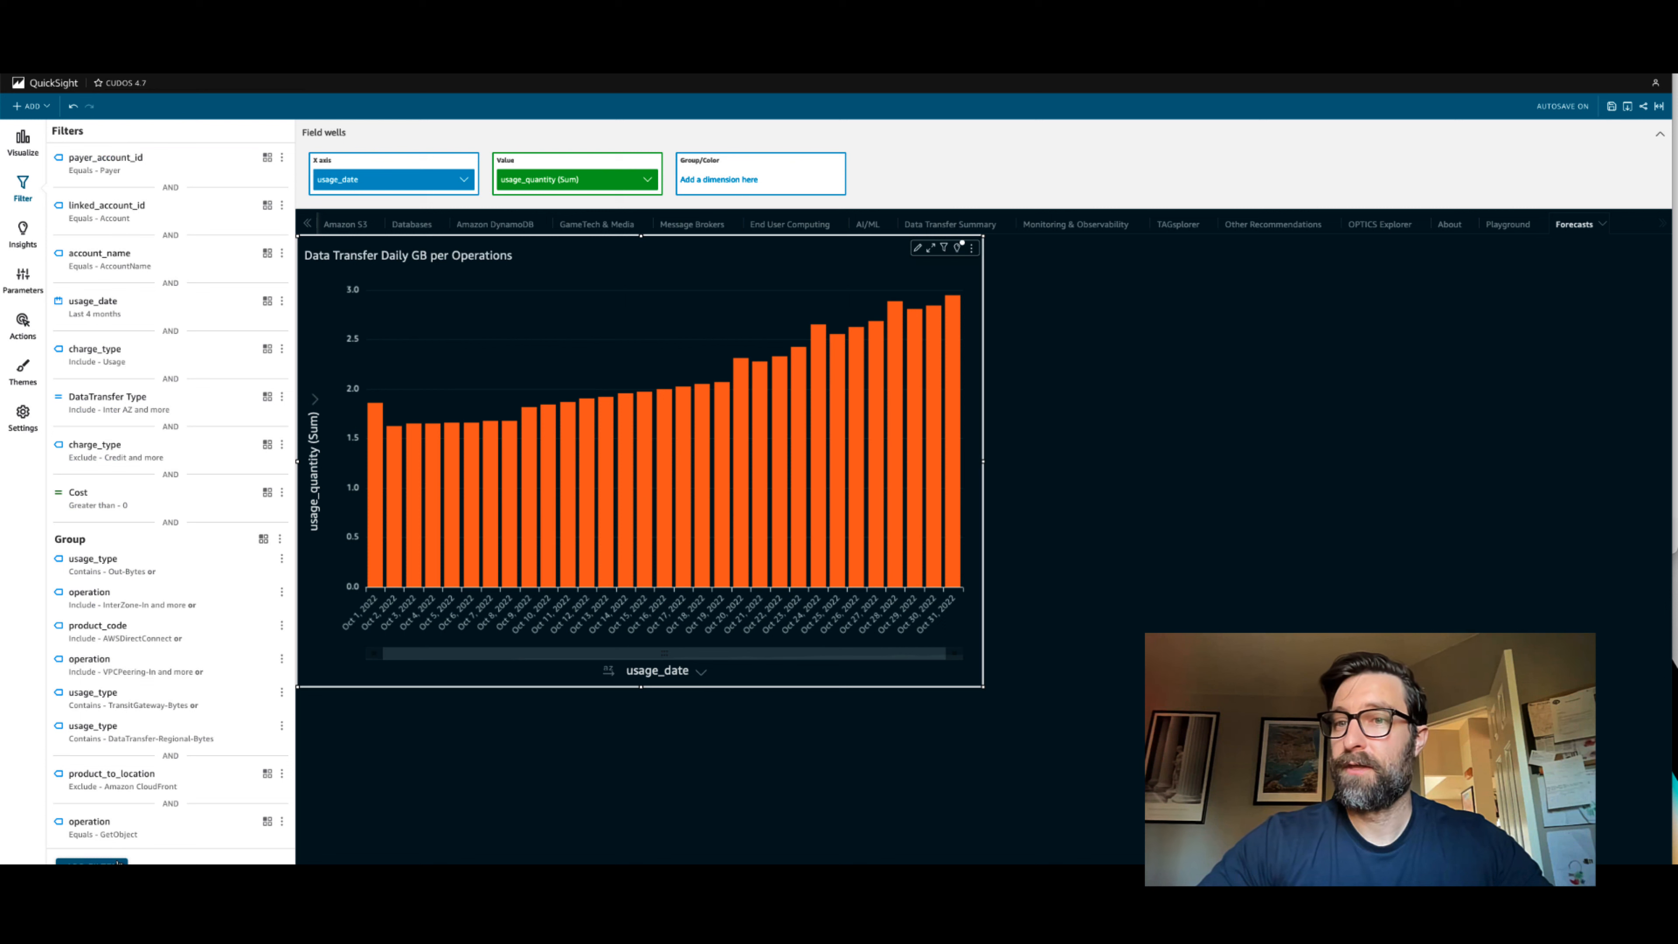
{"action": "left_click", "coordinate": [22, 142]}
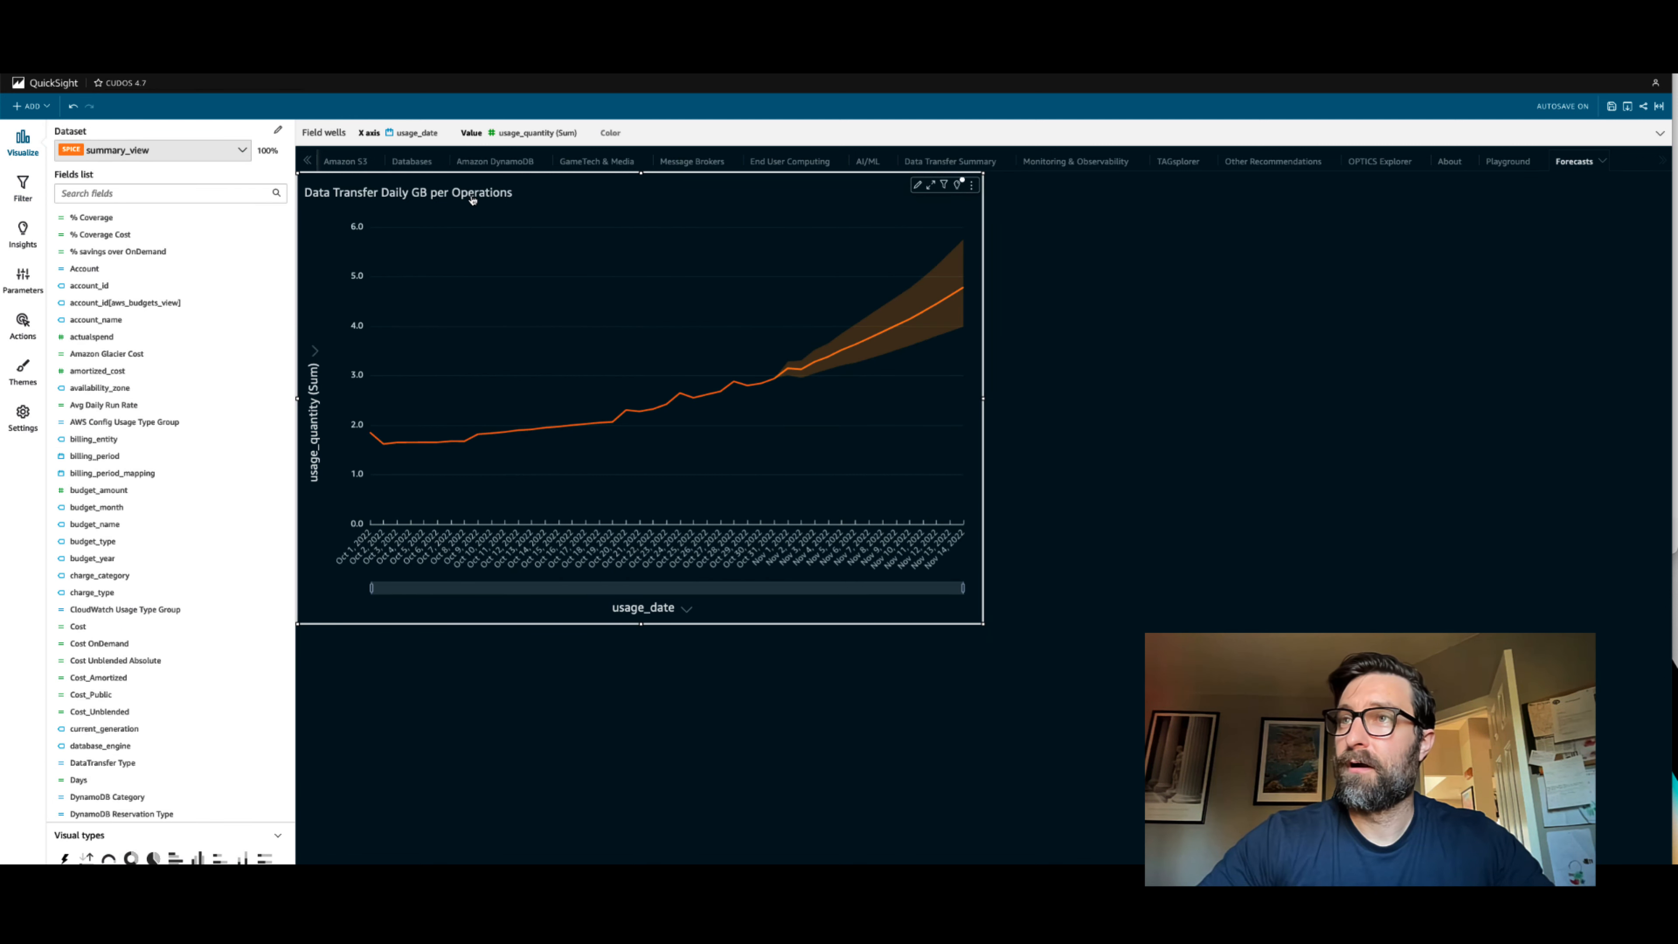
Step: Replace "Data Transfer" with "Get Object" in the forecast chart's title and save it
{"action": "double_click", "coordinate": [472, 193]}
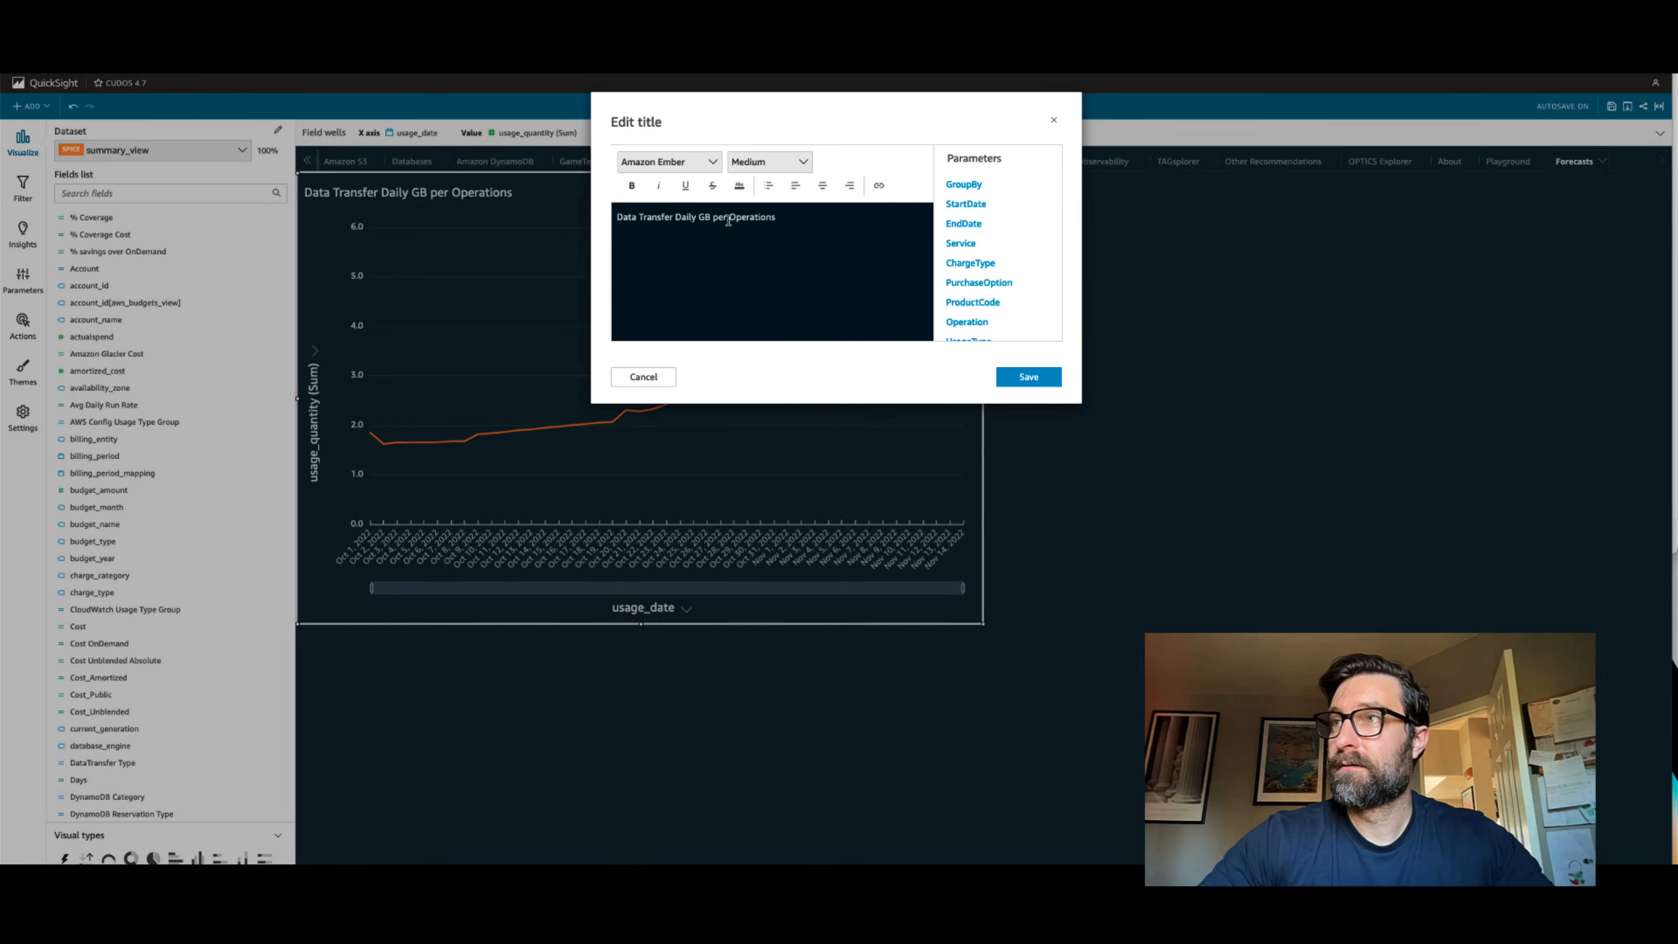
{"action": "left_click_drag", "start_coordinate": [674, 218], "coordinate": [611, 216]}
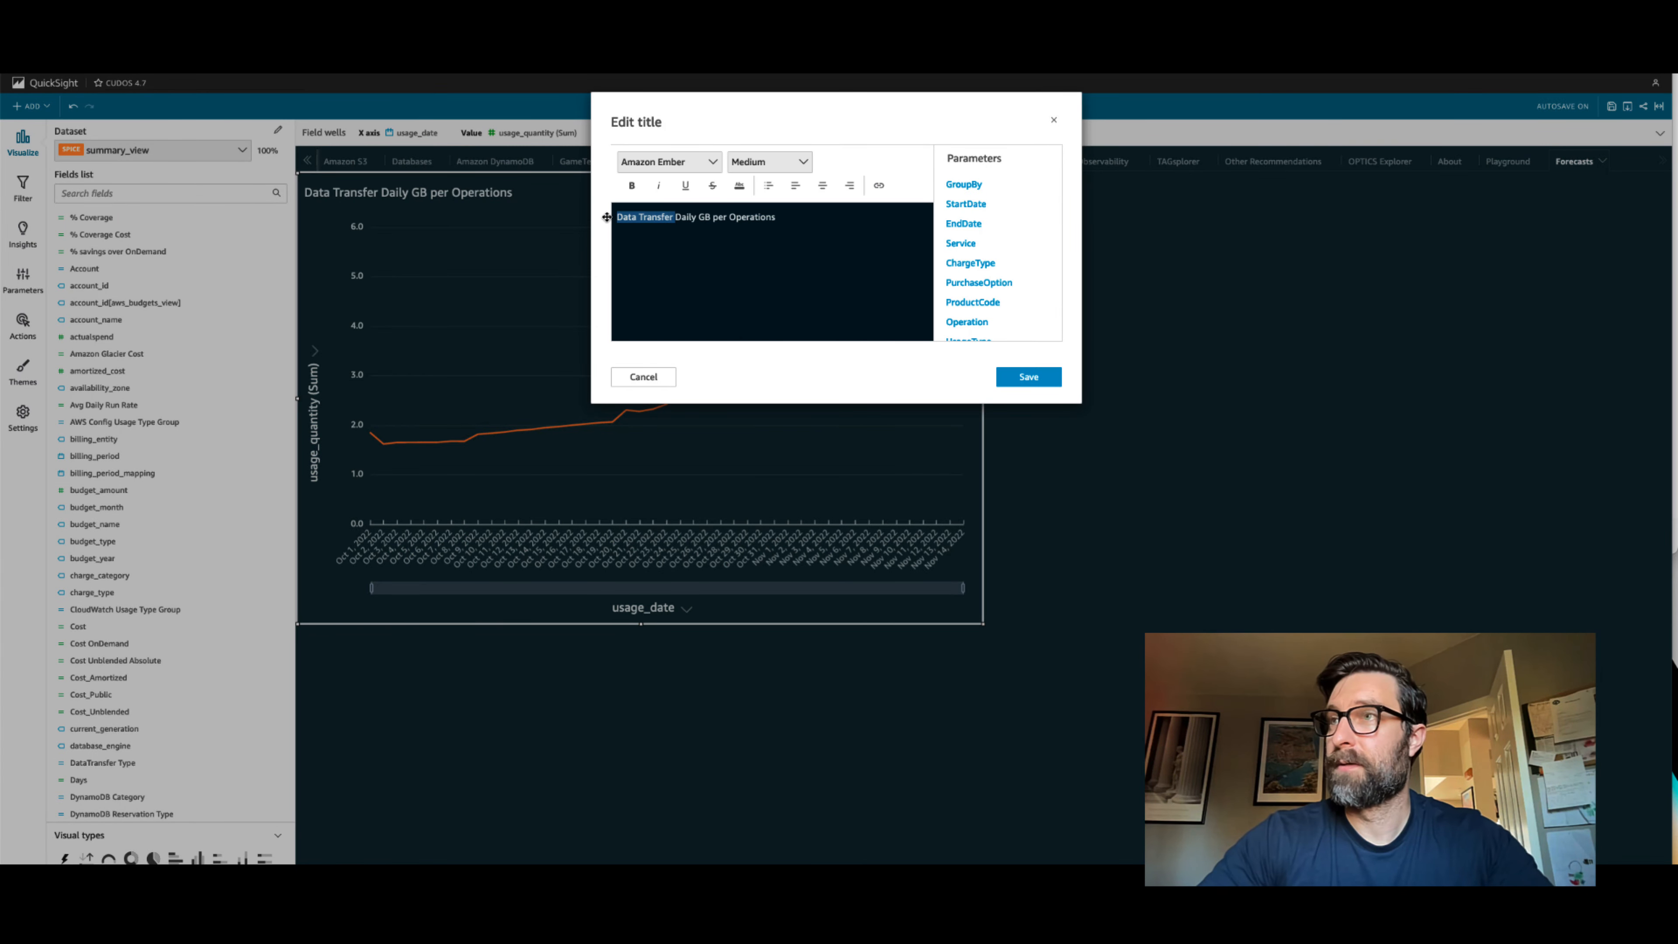
{"action": "type", "text": "Get Object"}
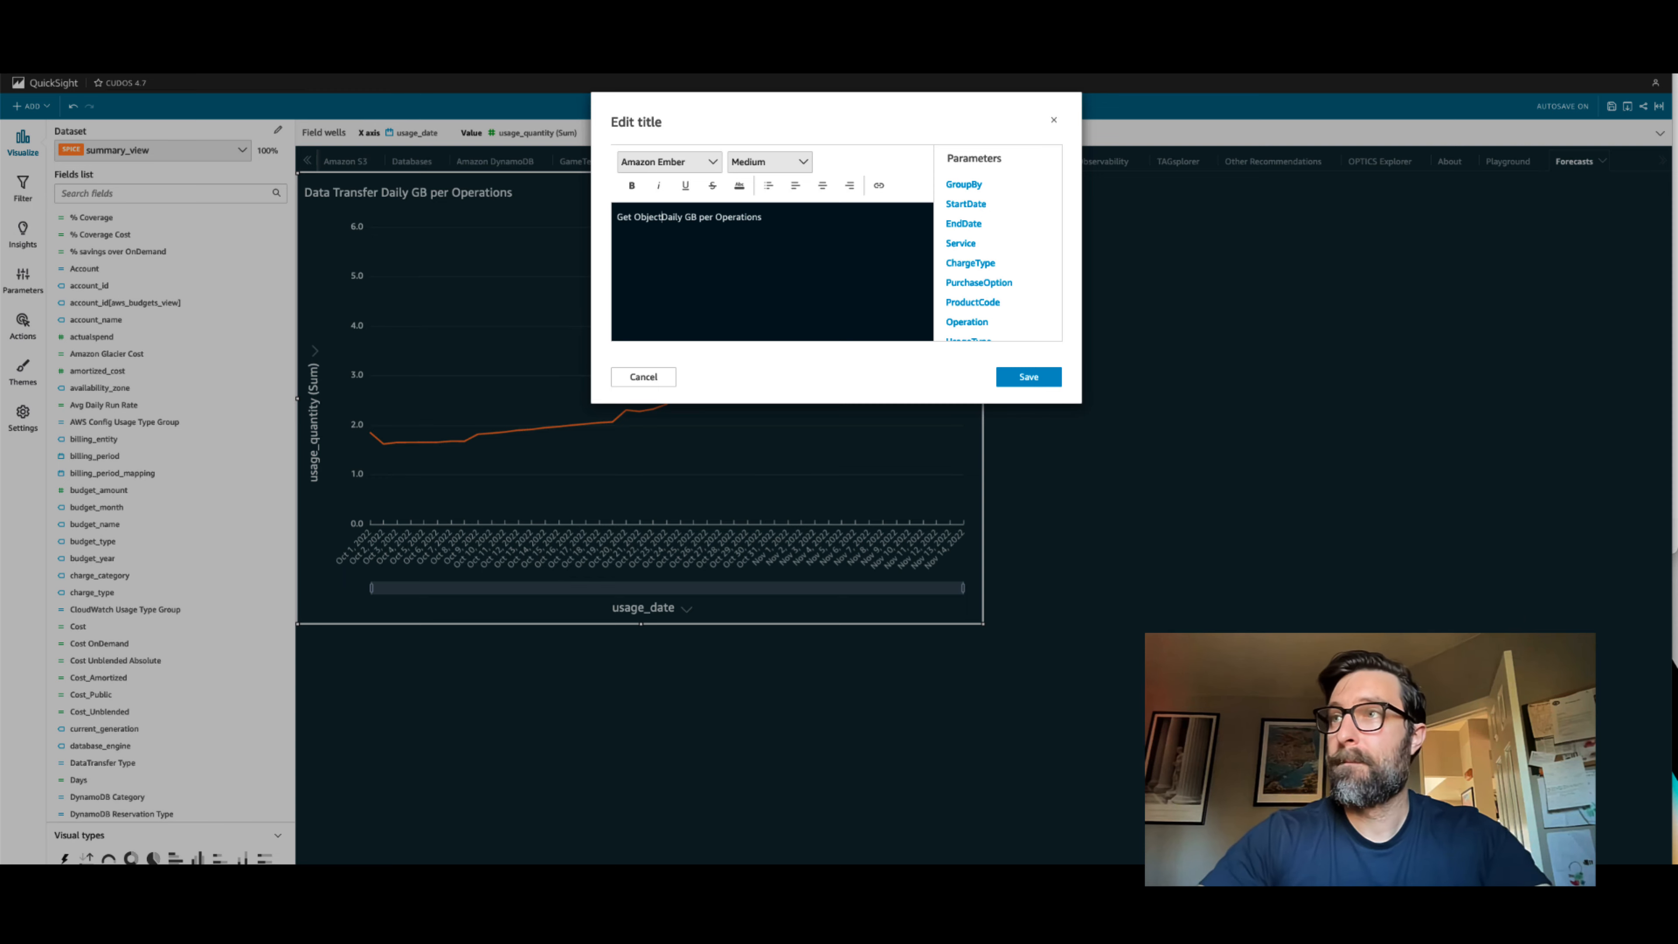
{"action": "left_click", "coordinate": [1029, 377]}
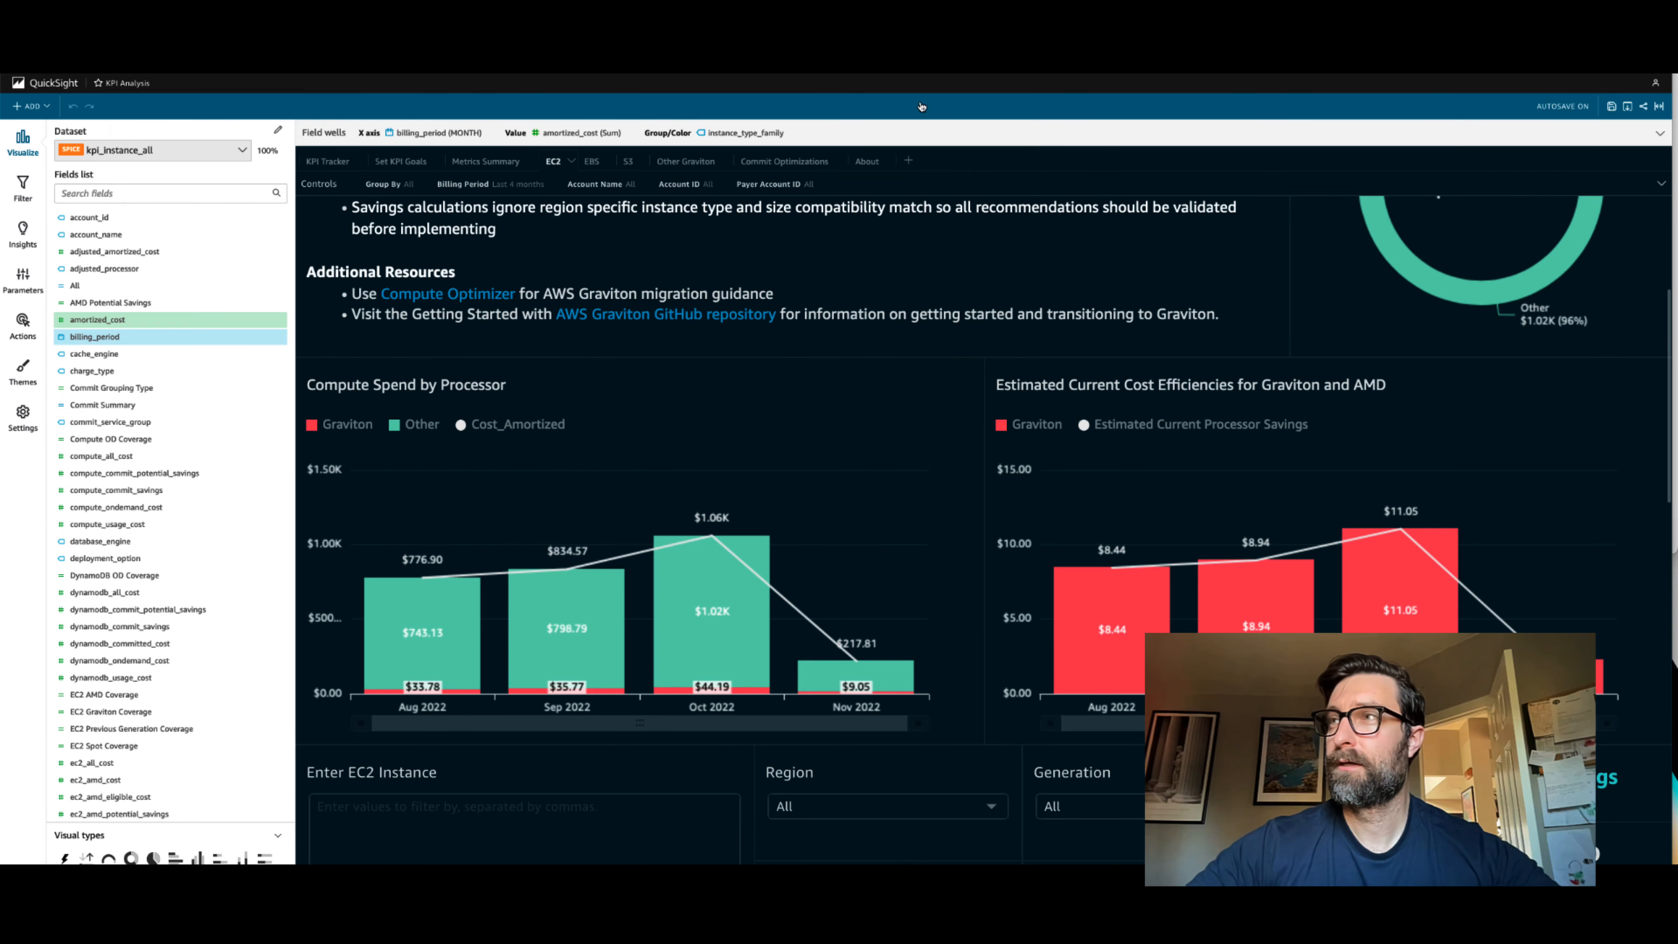
Step: Add a Forecasts sheet to the KPI Analysis and duplicate Estimated Current Cost Efficiencies for Graviton and AMD from the EC2 sheet onto it
{"action": "left_click", "coordinate": [919, 162]}
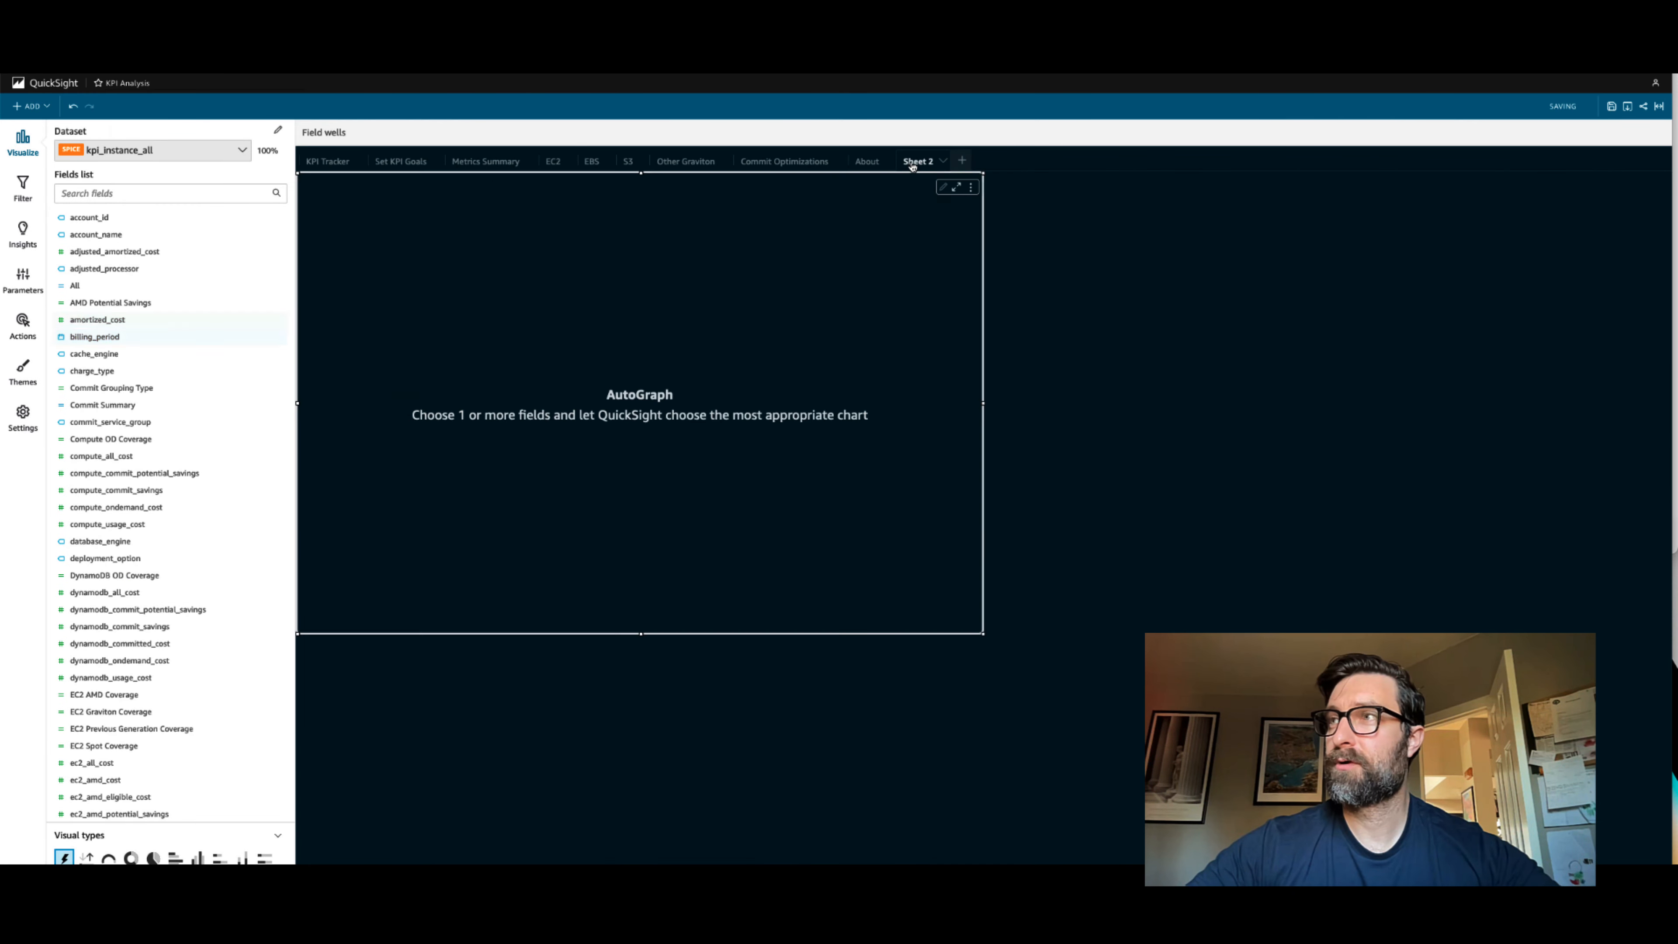
{"action": "left_click", "coordinate": [943, 162]}
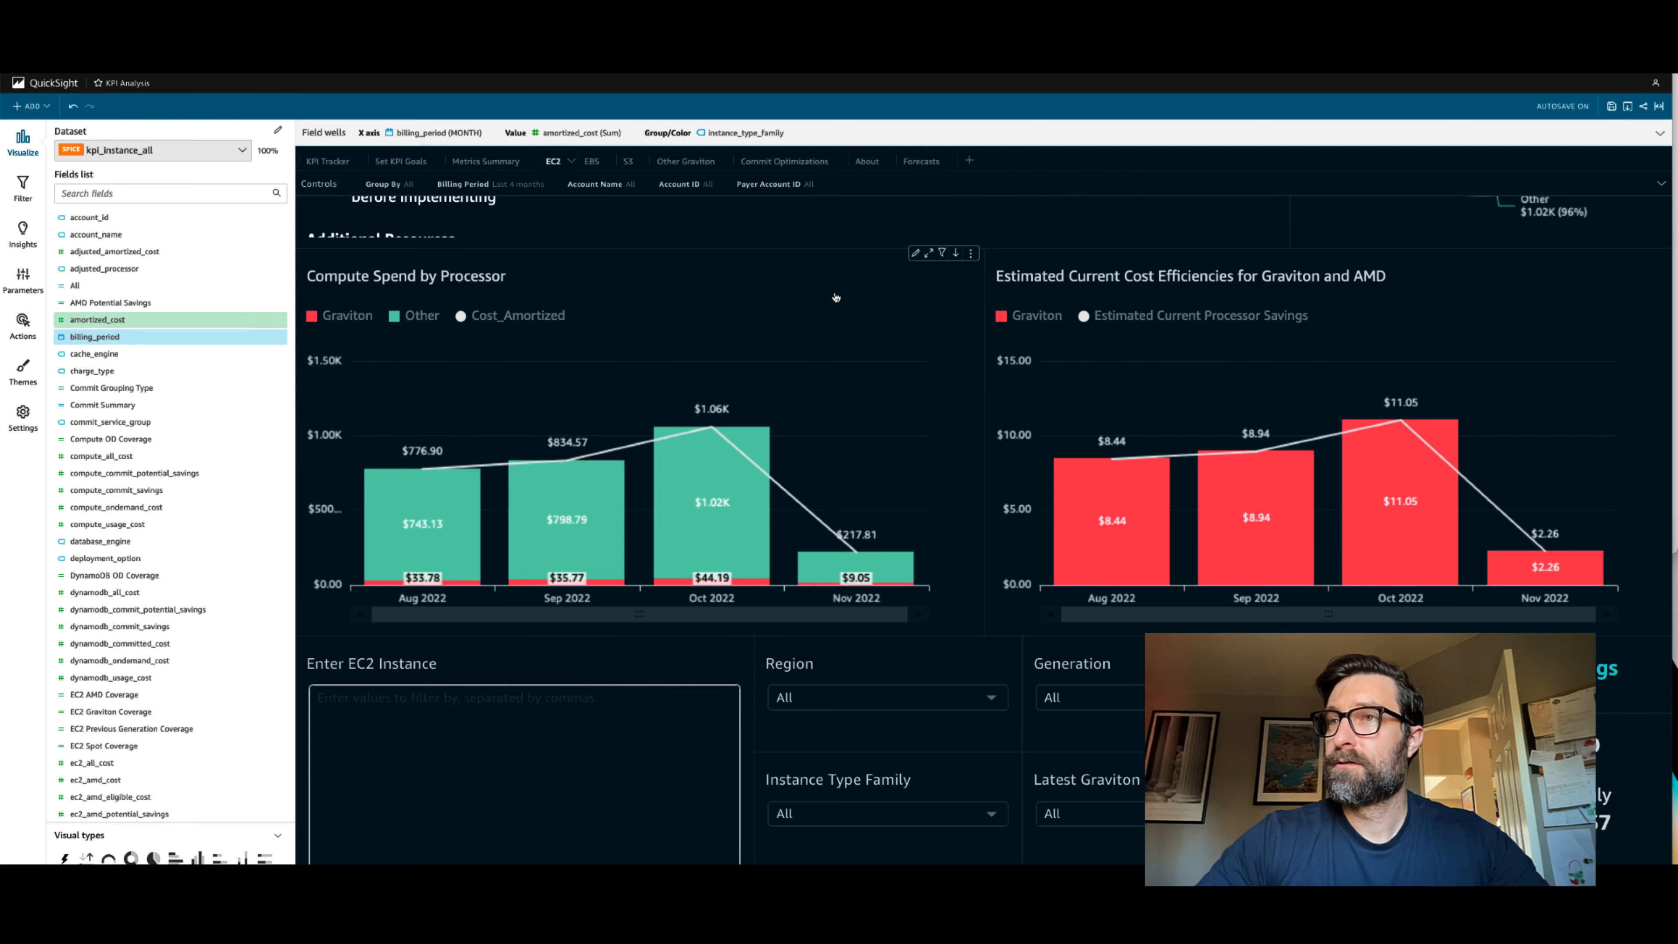
{"action": "left_click", "coordinate": [835, 298]}
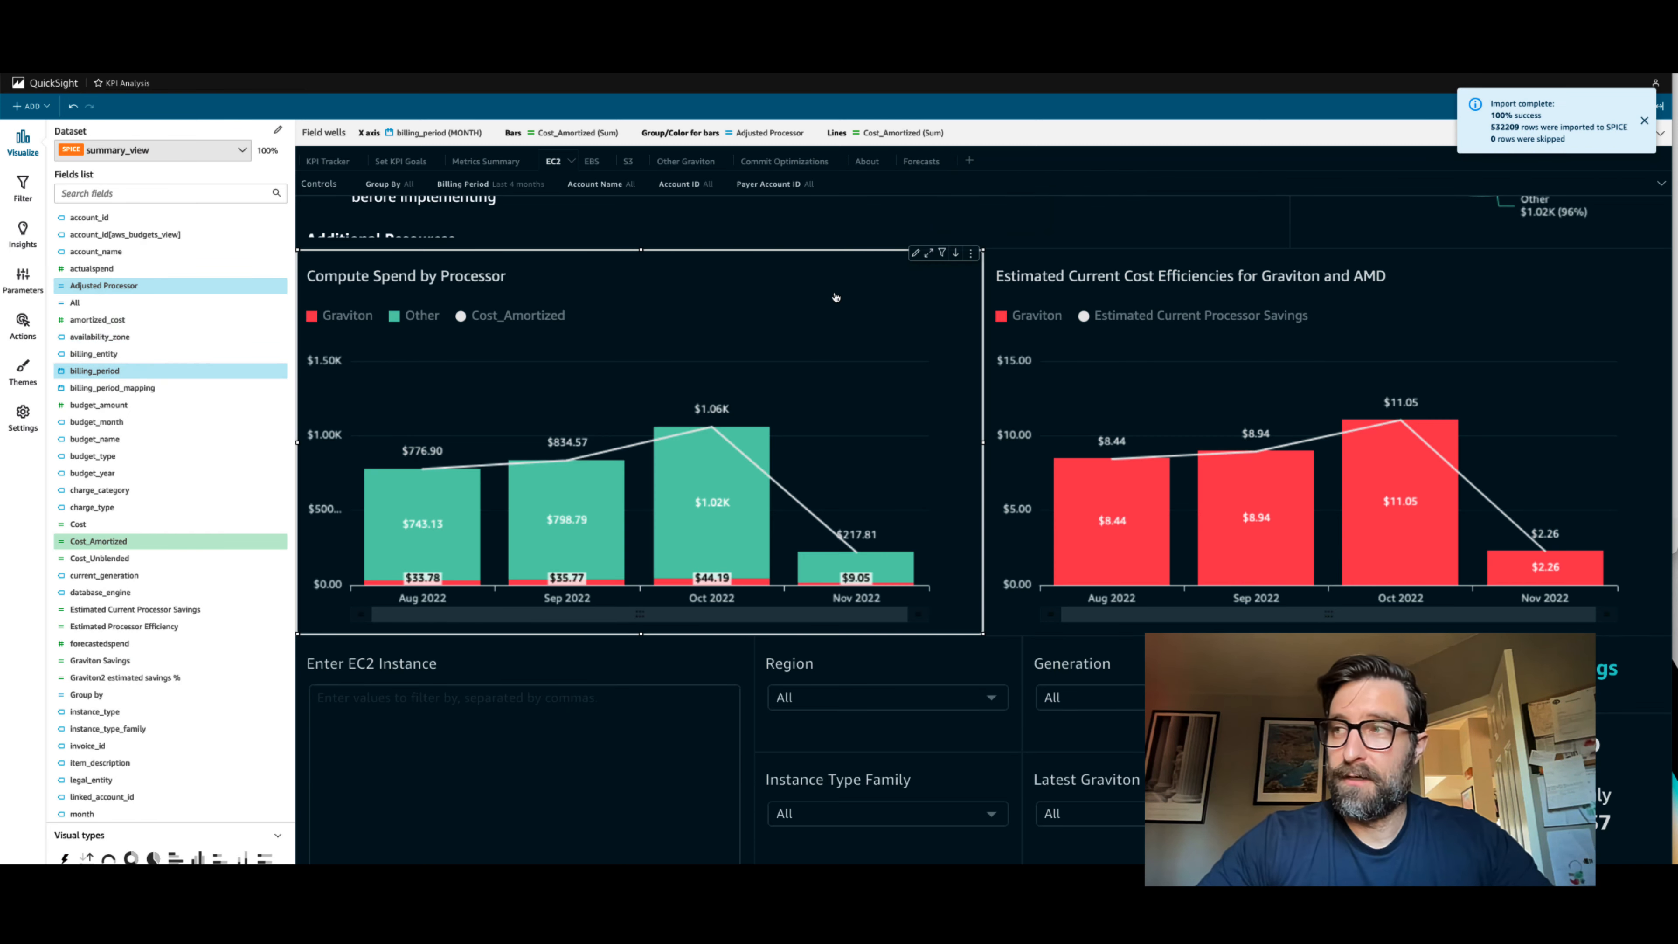
{"action": "left_click", "coordinate": [1430, 320]}
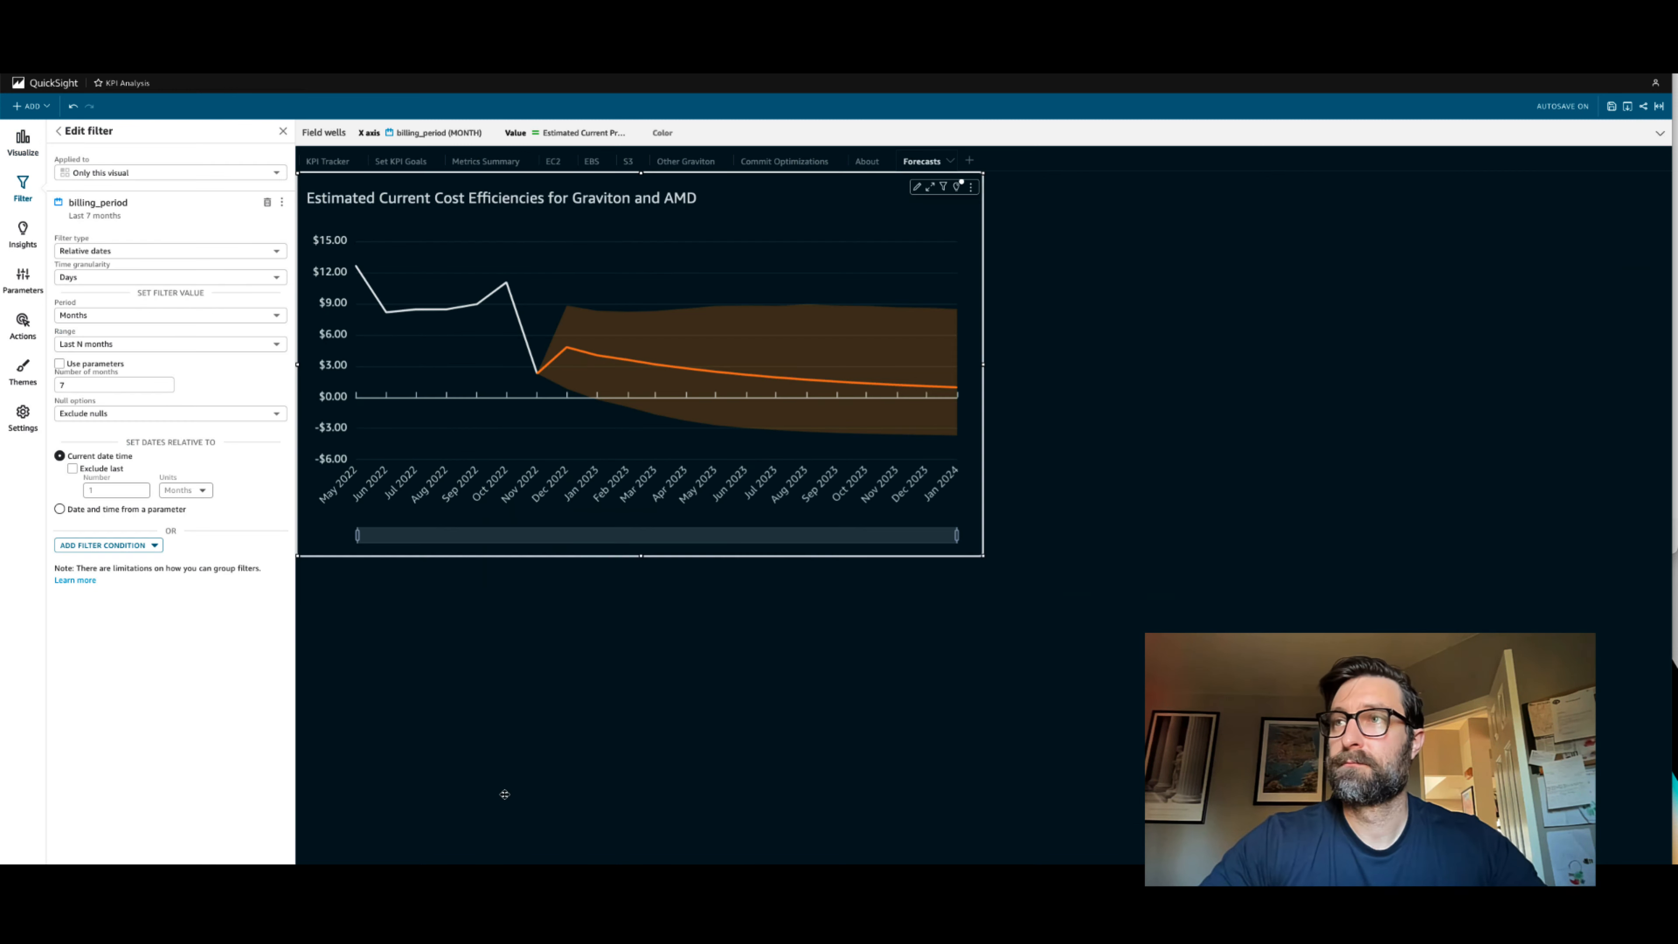